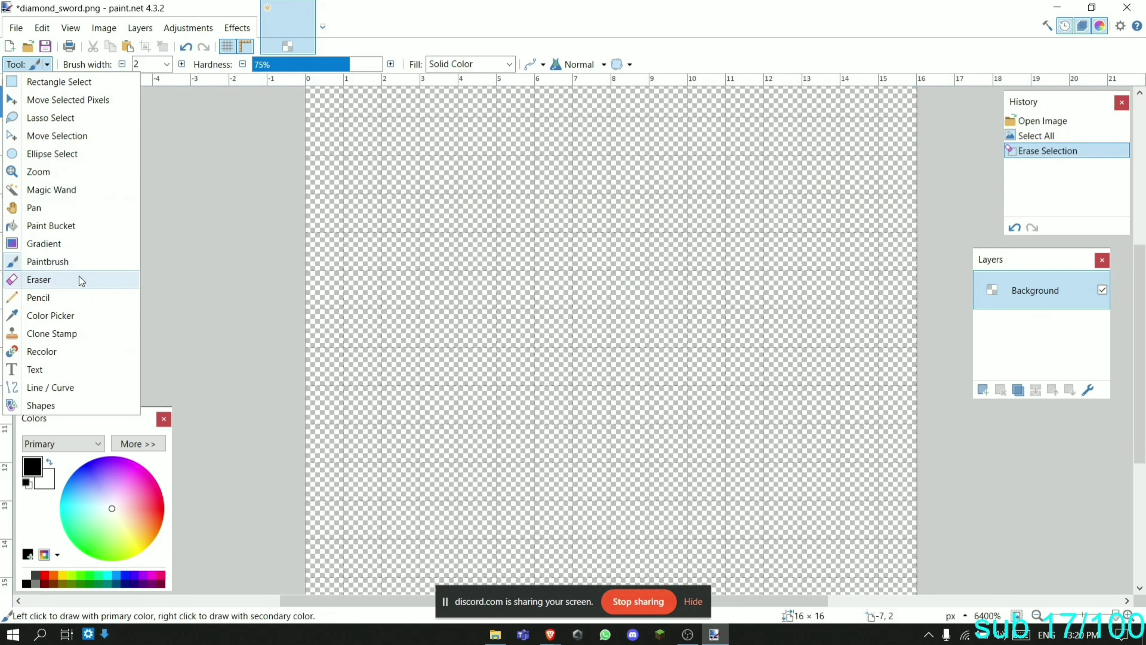
# - Outline the sword's pommel with black Pencil pixels in the canvas's lower-left corner, leaving a one-pixel hollow centre
pyautogui.click(66, 298)
pyautogui.scroll(-3, 381, 320)
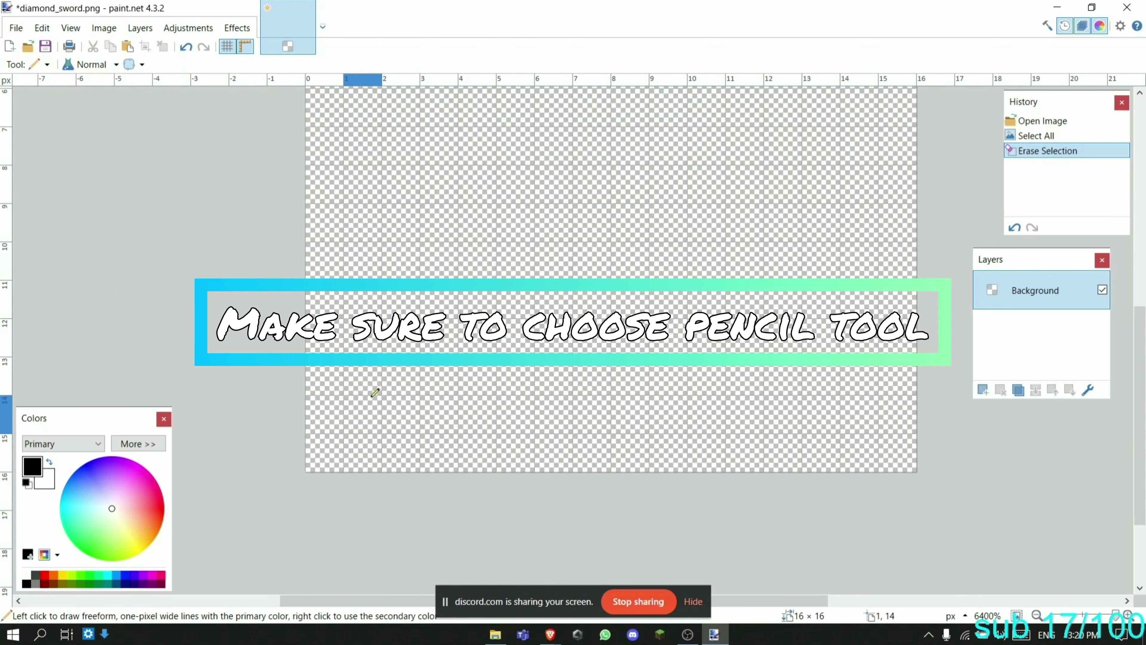
pyautogui.moveTo(360, 376)
pyautogui.mouseDown()
pyautogui.moveTo(333, 382)
pyautogui.moveTo(330, 416)
pyautogui.moveTo(403, 432)
pyautogui.mouseUp()
pyautogui.click(366, 449)
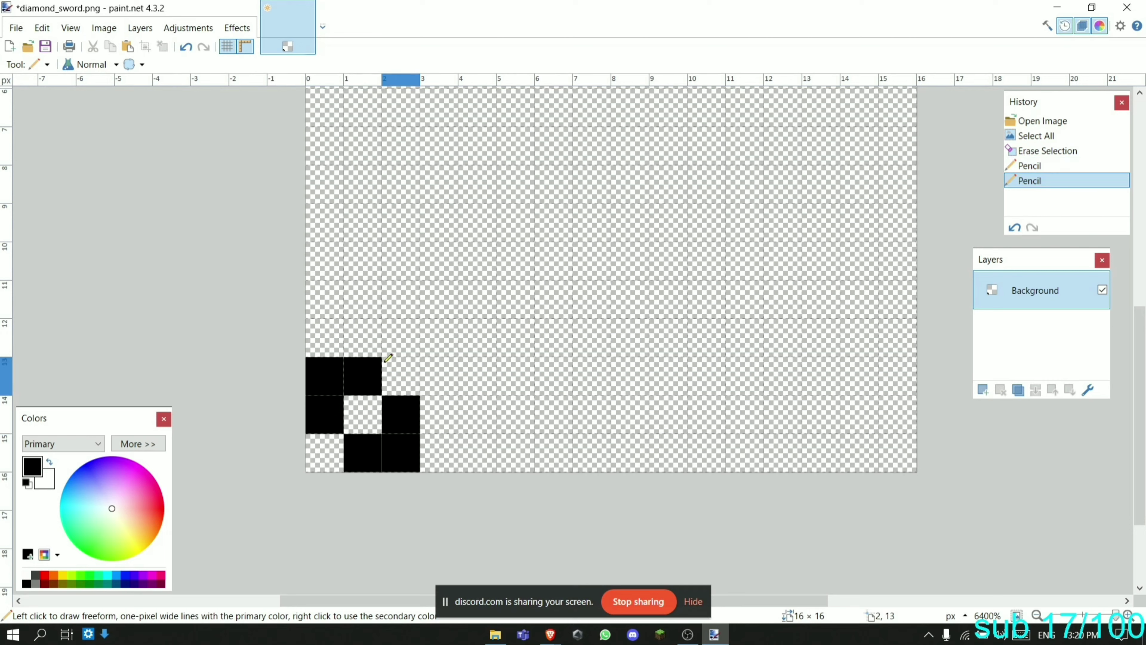
# - Outline the grip with two parallel diagonal runs of three black pixels each, rising up and right from the pommel
pyautogui.click(401, 339)
pyautogui.click(439, 376)
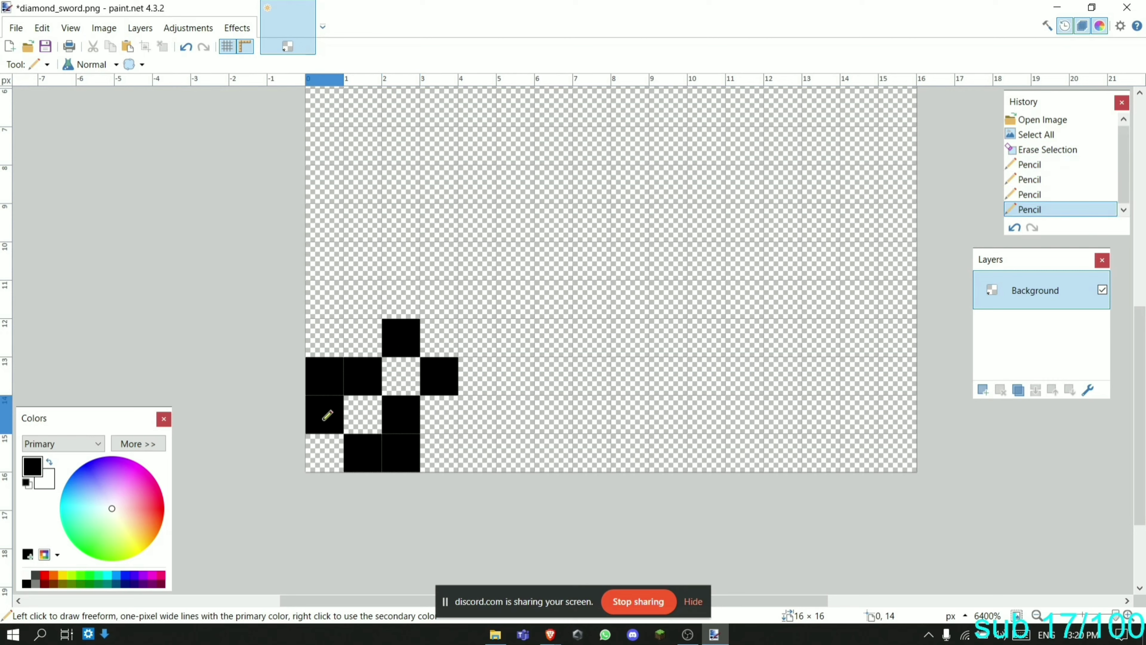
pyautogui.click(436, 303)
pyautogui.click(482, 326)
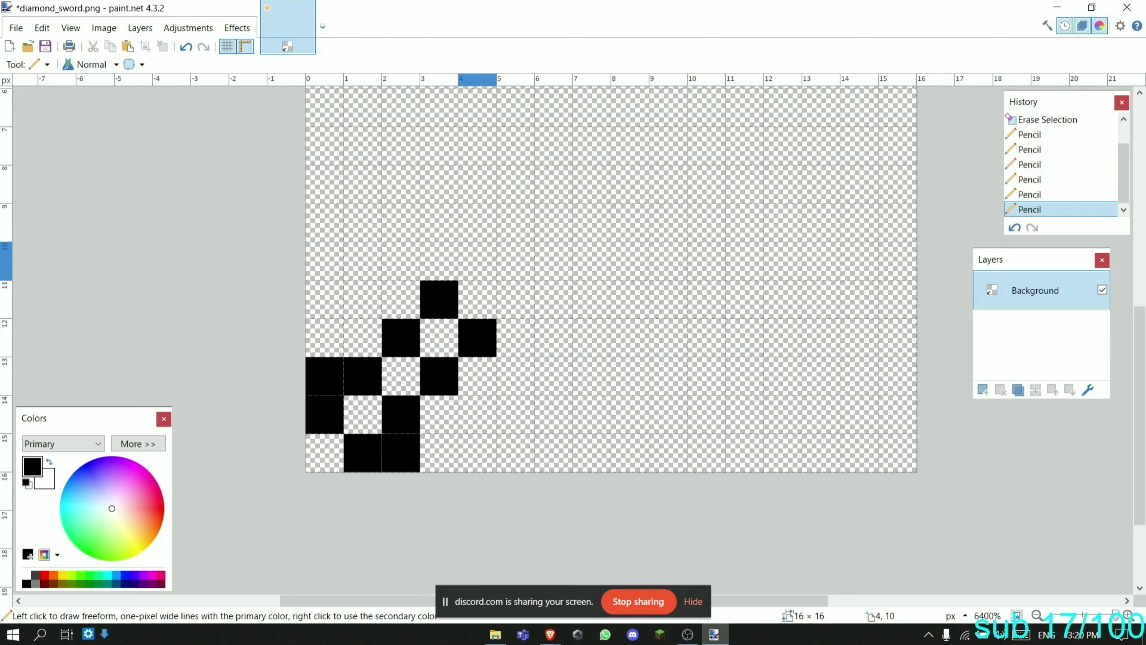
pyautogui.click(480, 267)
pyautogui.click(508, 291)
# - Draw the crossguard's outer edge beside the grip: a three-pixel-tall end on the upper arm, a three-pixel-wide end on the lower arm
pyautogui.scroll(2, 507, 287)
pyautogui.click(443, 292)
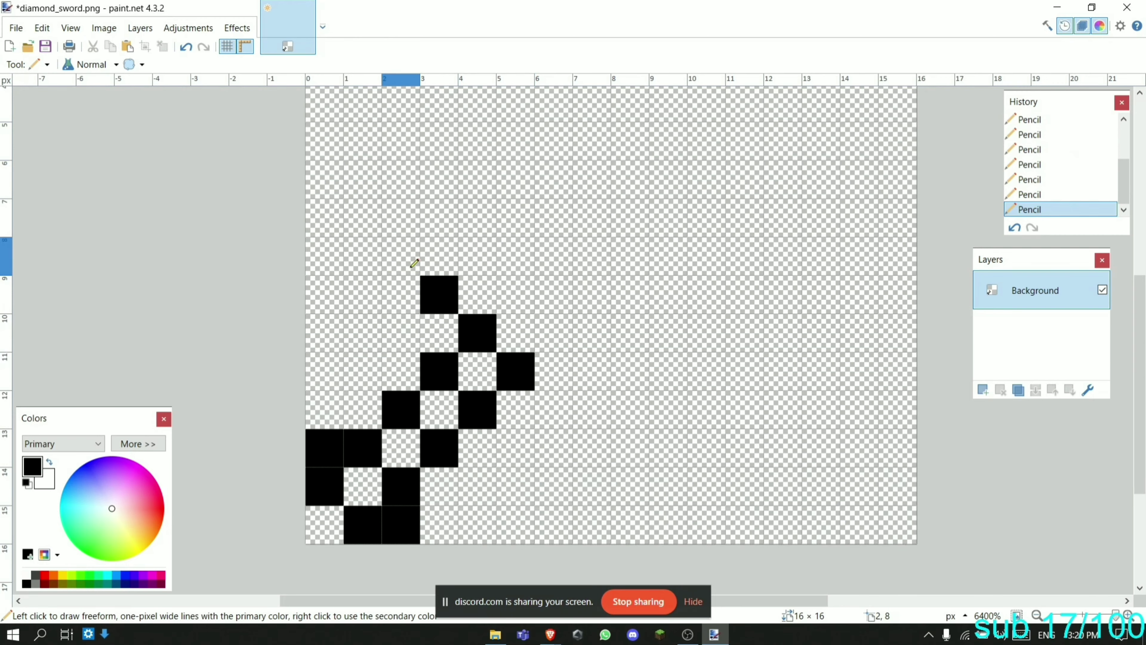
pyautogui.moveTo(408, 260); pyautogui.dragTo(408, 219)
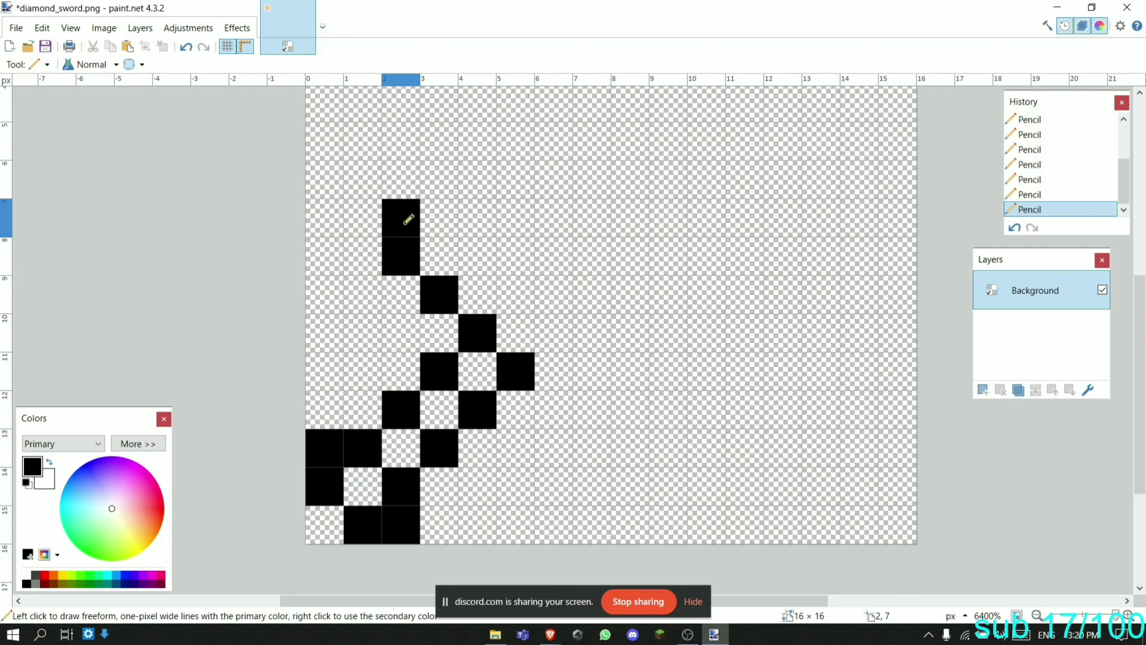
pyautogui.click(410, 186)
pyautogui.click(441, 186)
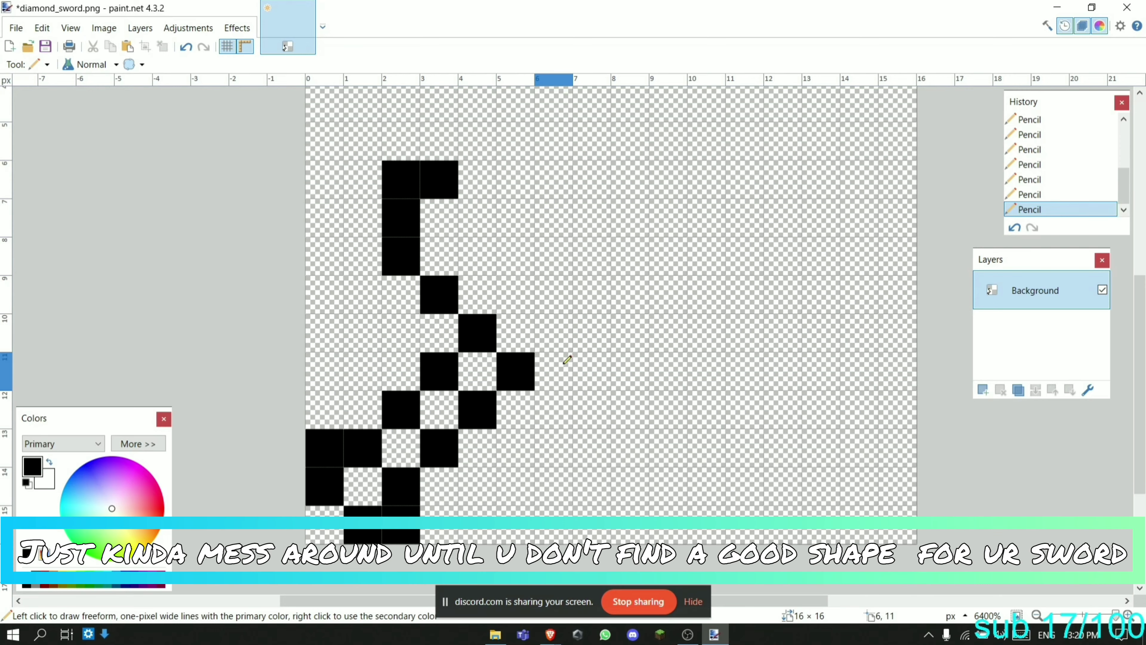
pyautogui.click(554, 405)
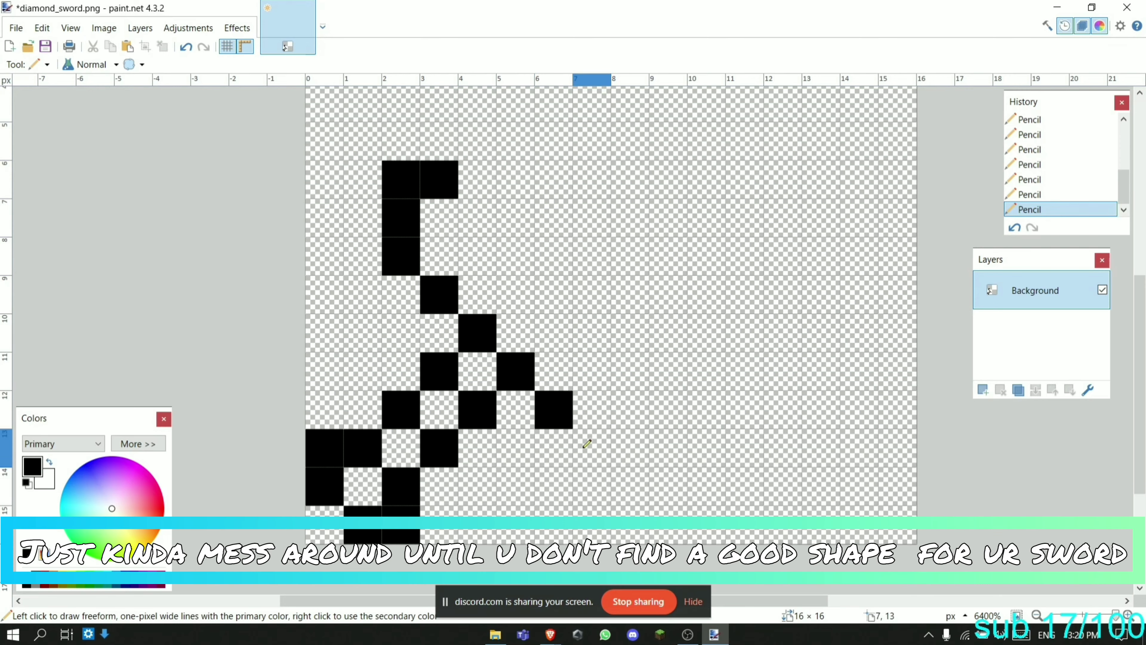
pyautogui.click(588, 444)
pyautogui.click(629, 445)
pyautogui.click(667, 411)
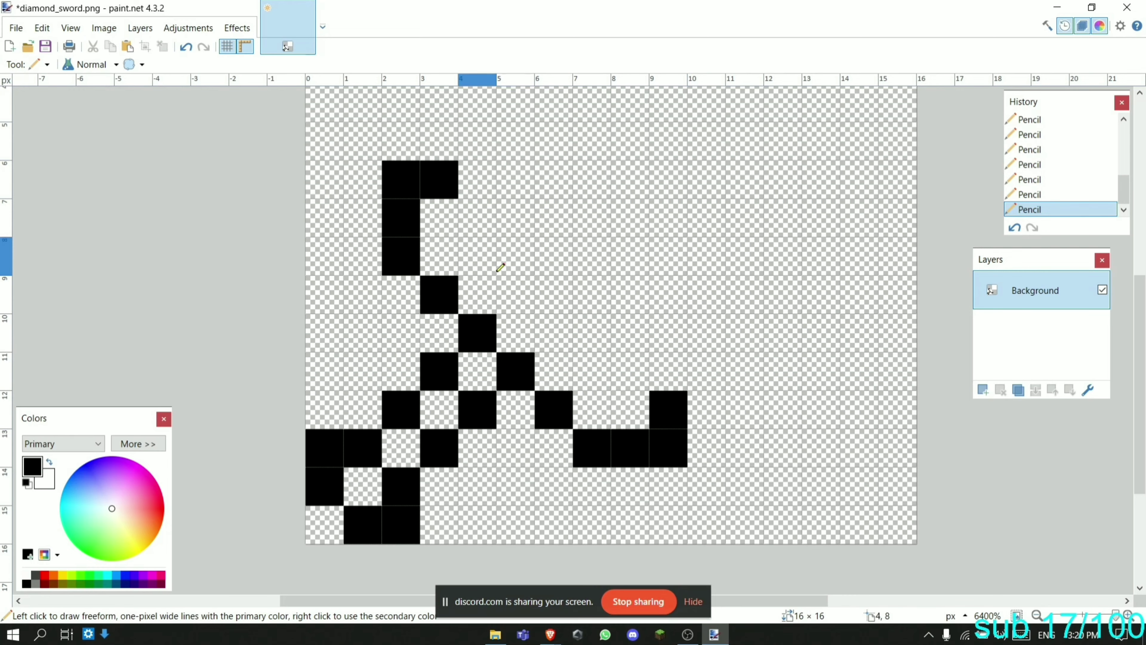
# - Close both crossguard arms with black pixels along the blade-facing edge, leaving a one-pixel gap at the grip's axis
pyautogui.click(485, 228)
pyautogui.moveTo(504, 255); pyautogui.dragTo(505, 282)
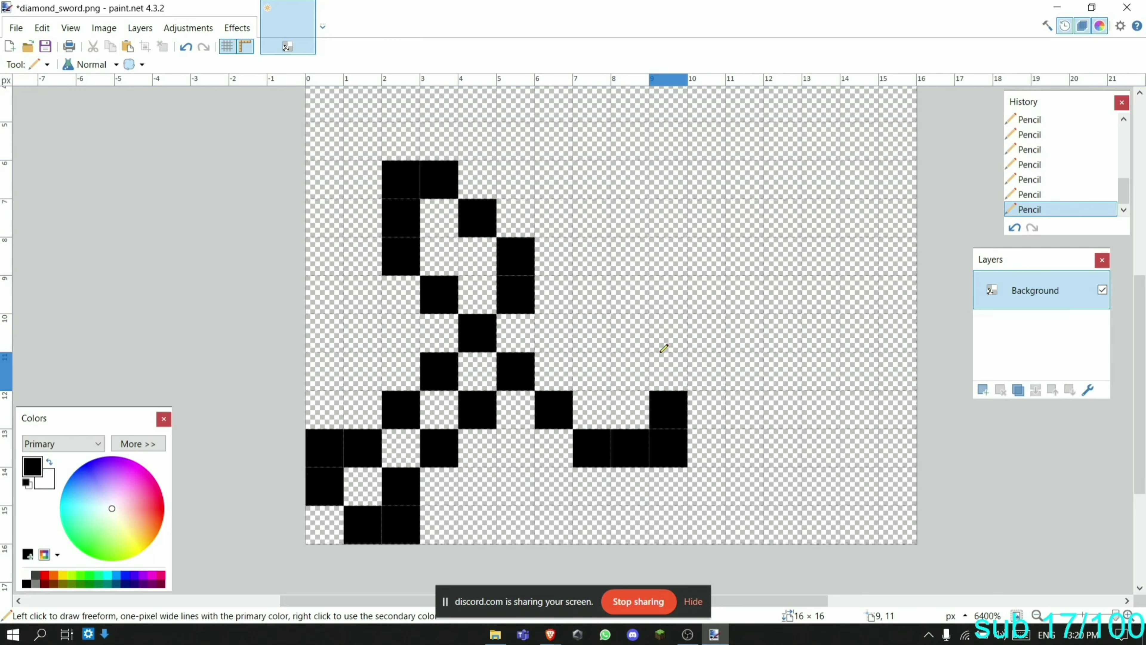
pyautogui.click(634, 370)
pyautogui.click(586, 332)
pyautogui.click(567, 335)
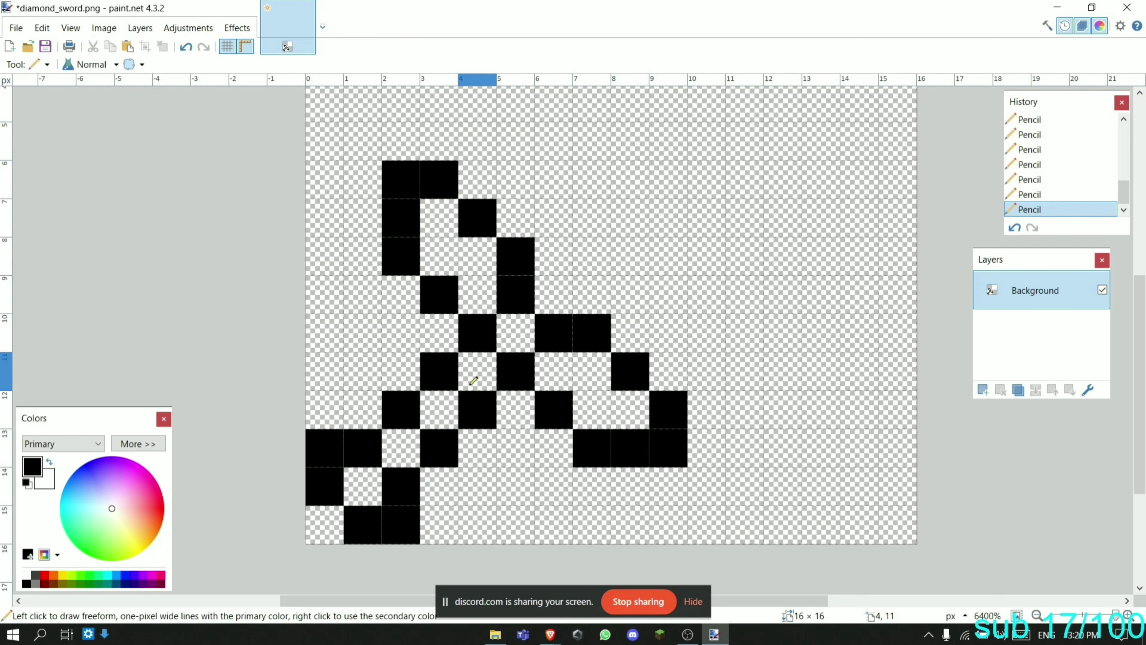
pyautogui.scroll(2, 479, 326)
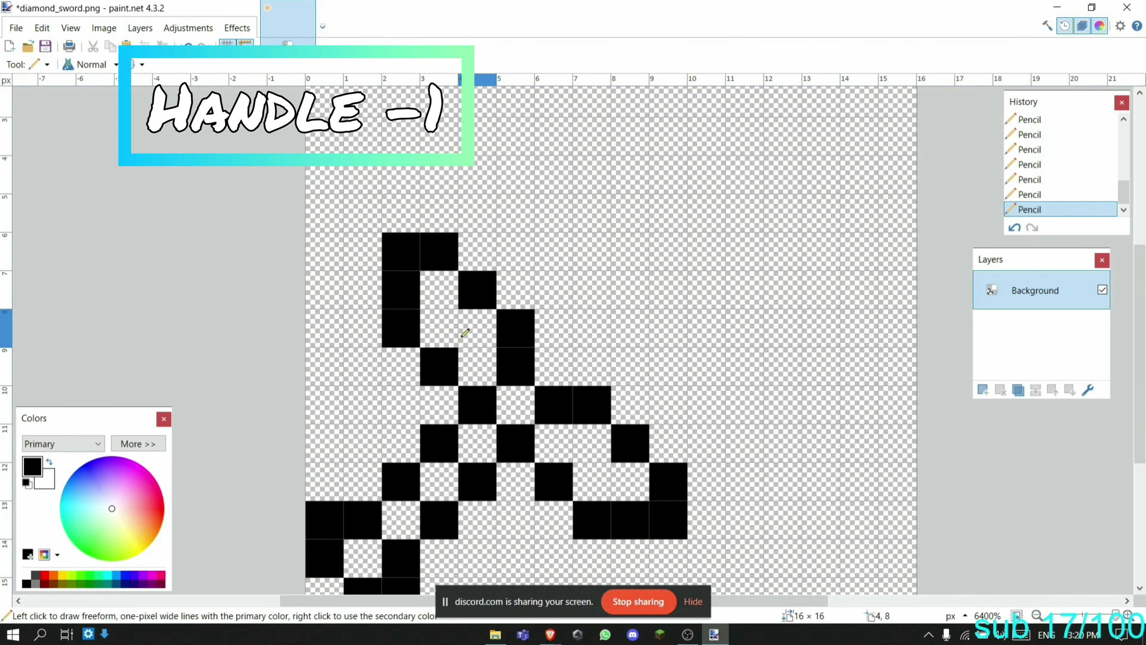
pyautogui.scroll(-2, 420, 424)
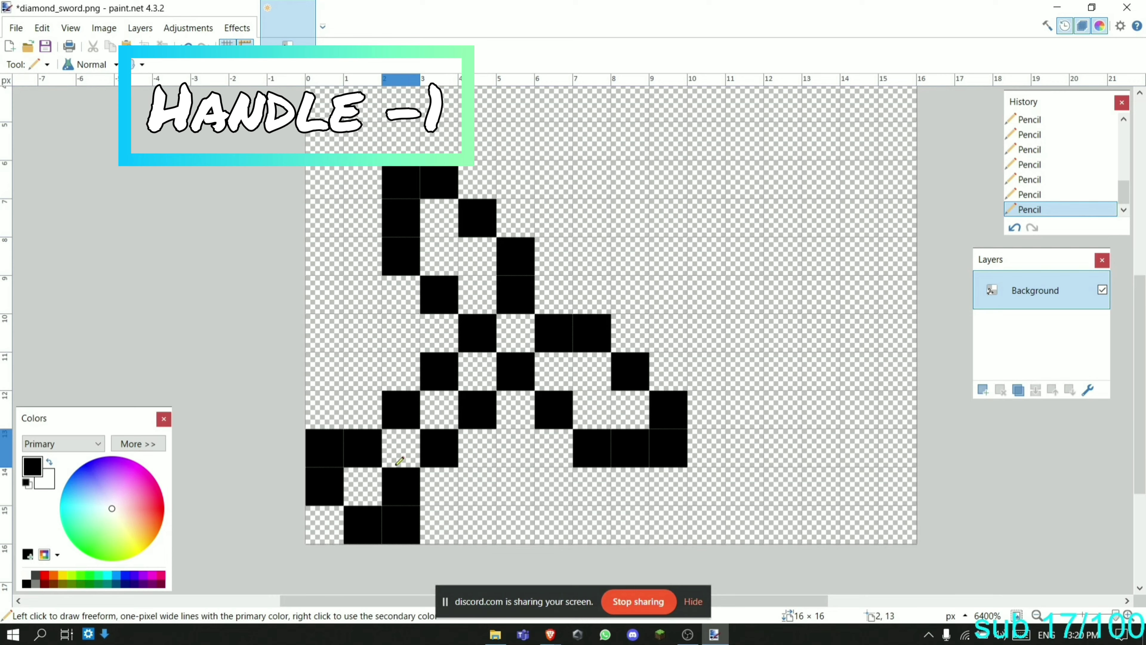
pyautogui.scroll(2, 407, 486)
# - Draw the blade's upper edge as a three-pixel diagonal from the crossguard, ending in a horizontal run of three black pixels
pyautogui.click(555, 289)
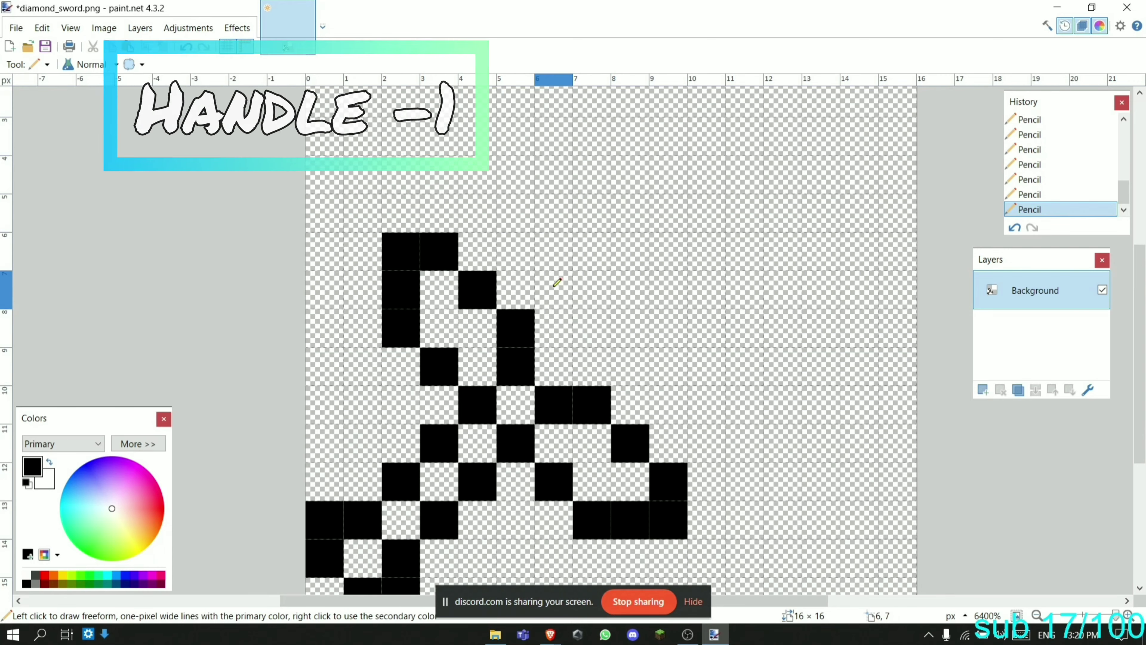
pyautogui.click(595, 250)
pyautogui.moveTo(606, 228)
pyautogui.mouseDown()
pyautogui.moveTo(656, 183)
pyautogui.moveTo(752, 167)
pyautogui.mouseUp()
# - Draw the blade's lower edge as a five-pixel diagonal from the crossguard and close the tip with a corner pixel
pyautogui.click(632, 364)
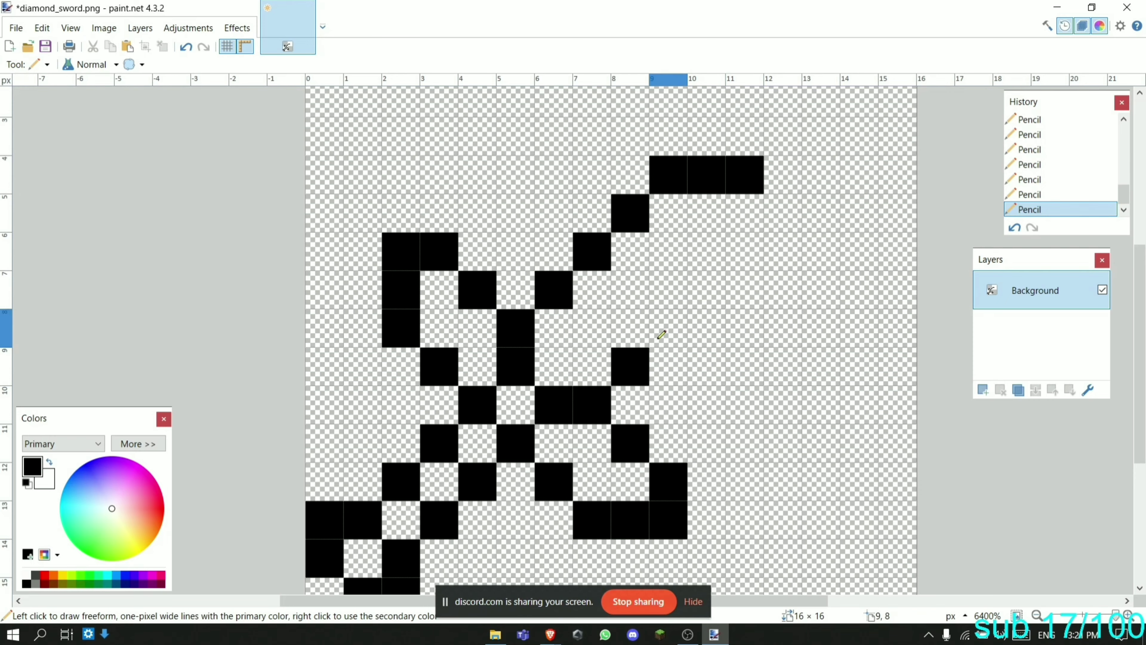
pyautogui.click(662, 330)
pyautogui.click(702, 296)
pyautogui.click(744, 251)
pyautogui.click(783, 214)
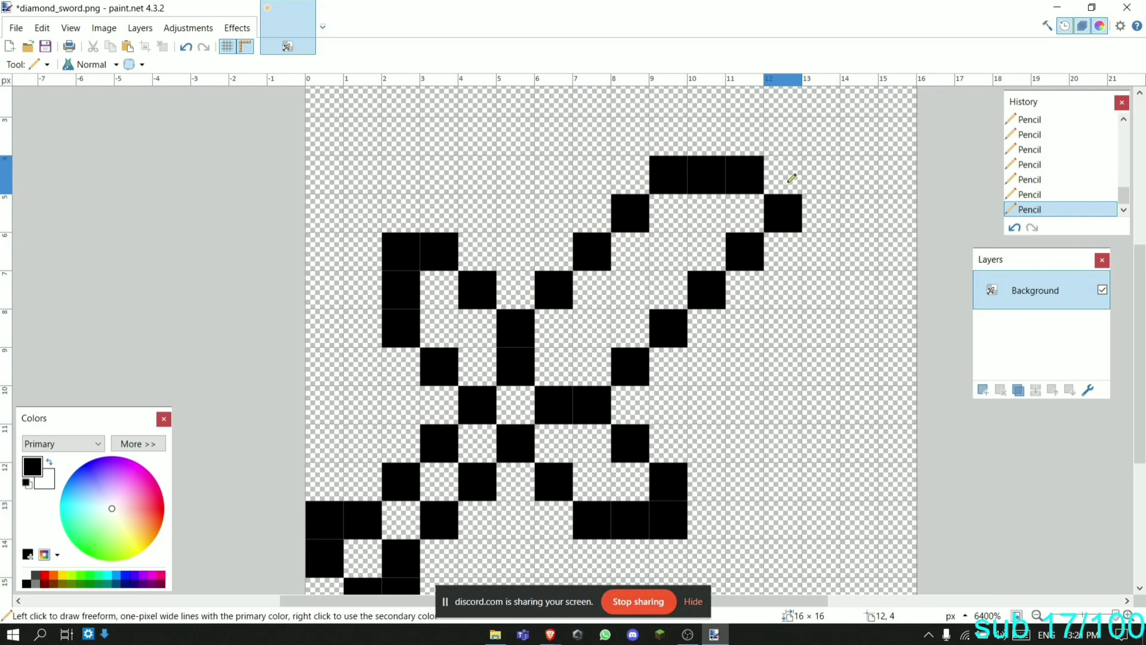
pyautogui.click(783, 175)
pyautogui.scroll(-2, 575, 258)
pyautogui.scroll(2, 586, 307)
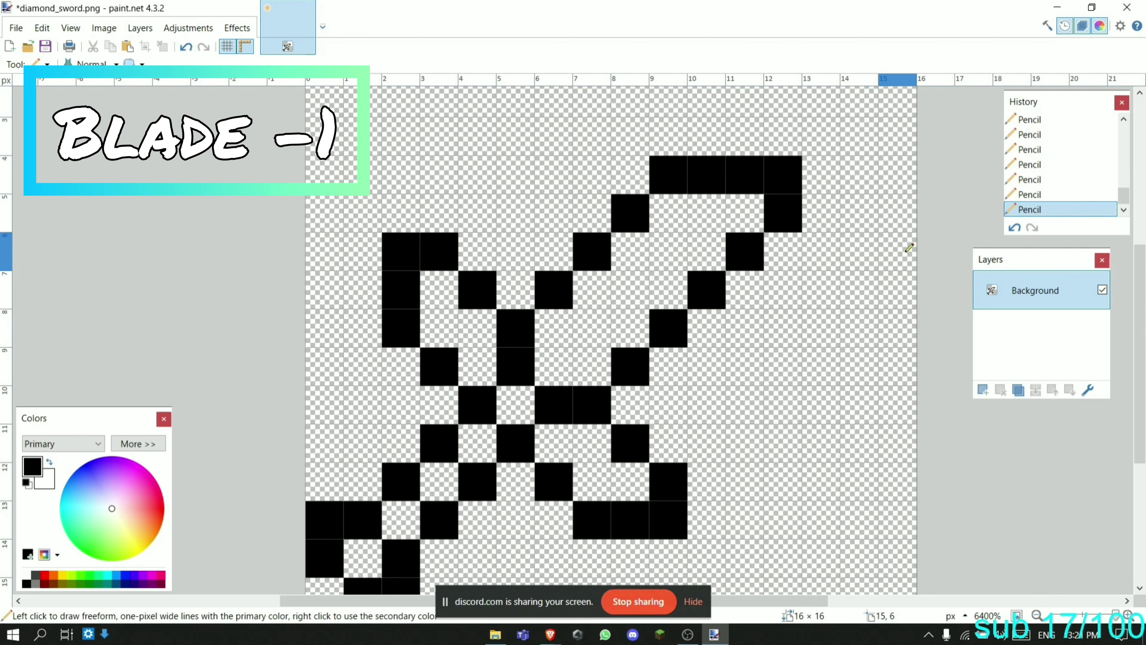
# - Undo all the Pencil strokes of the blade outline
pyautogui.click(1015, 228)
pyautogui.click(1015, 228)
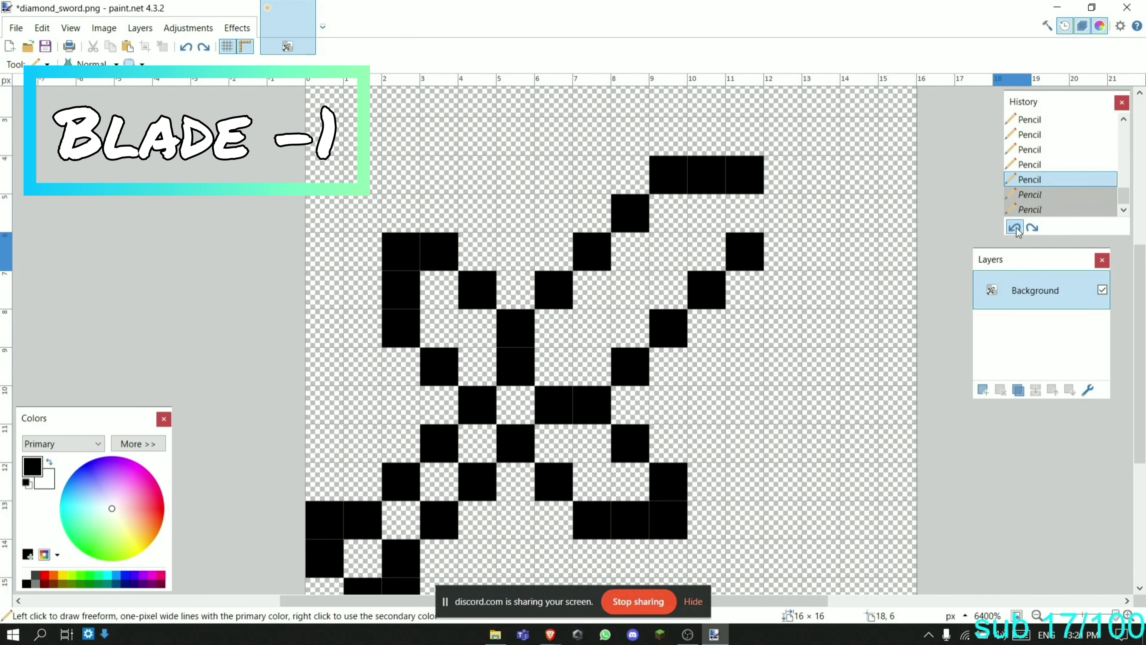
pyautogui.click(1016, 228)
pyautogui.click(1015, 228)
pyautogui.click(1015, 228)
pyautogui.click(1015, 228)
pyautogui.click(1015, 228)
pyautogui.click(1015, 228)
pyautogui.click(1016, 228)
pyautogui.click(1015, 228)
pyautogui.click(1015, 228)
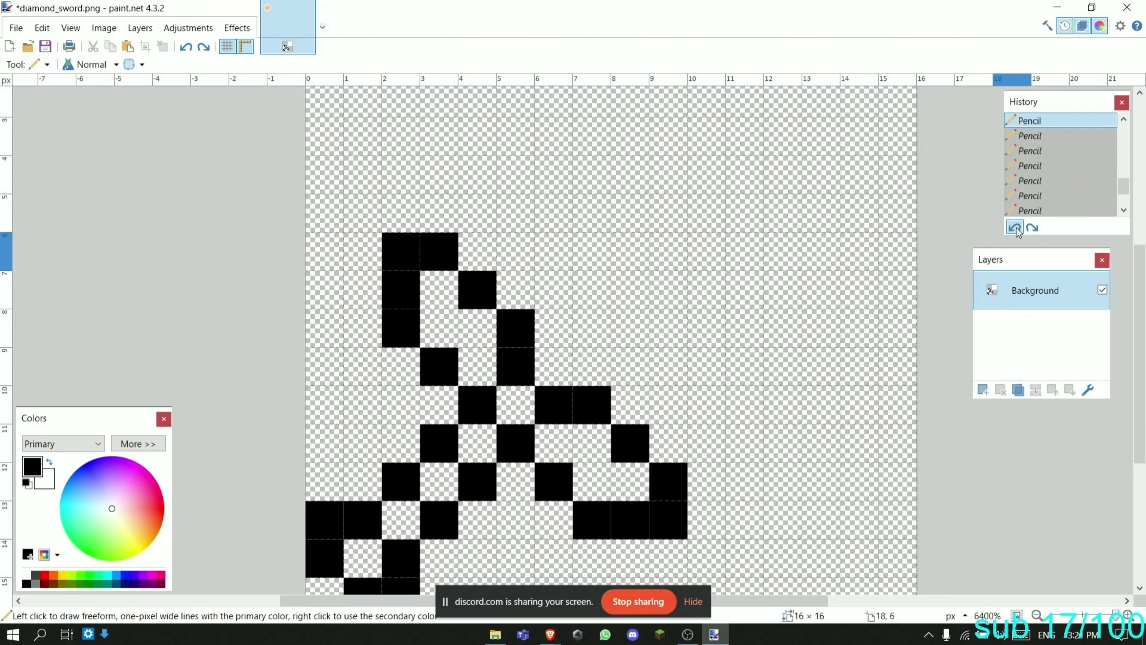
# - Undo the crossguard's Pencil strokes back to the outline of just the pommel and grip
pyautogui.click(1015, 228)
pyautogui.click(1015, 227)
pyautogui.click(1016, 228)
pyautogui.click(1015, 228)
pyautogui.click(1015, 228)
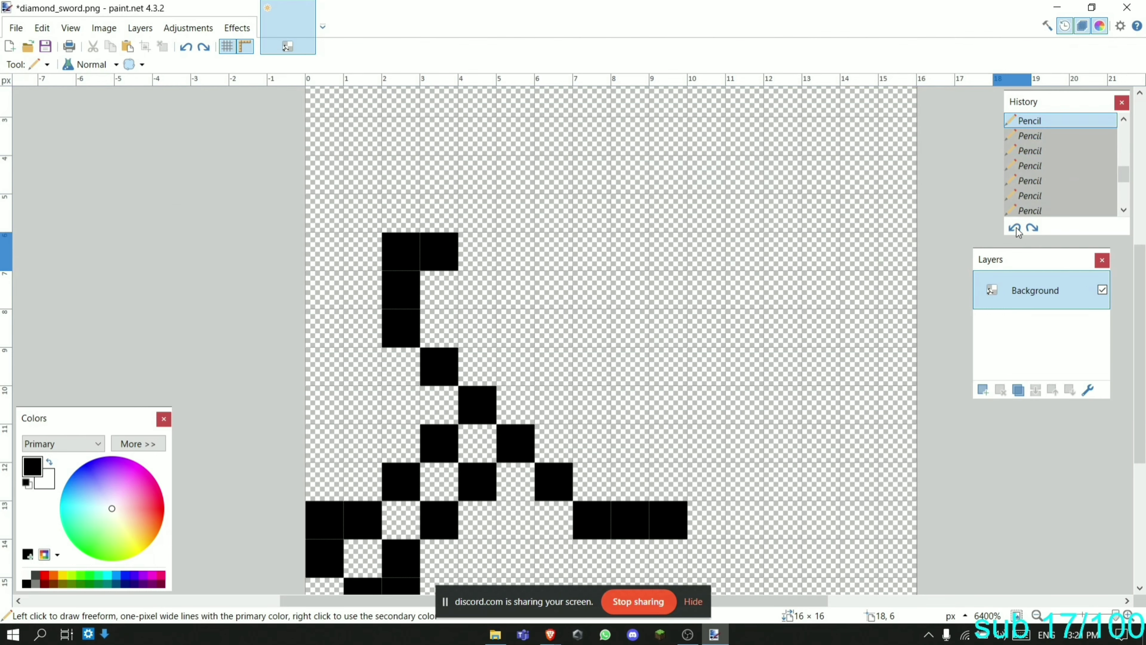
pyautogui.click(1015, 228)
pyautogui.click(1015, 228)
pyautogui.click(1015, 228)
pyautogui.click(1015, 228)
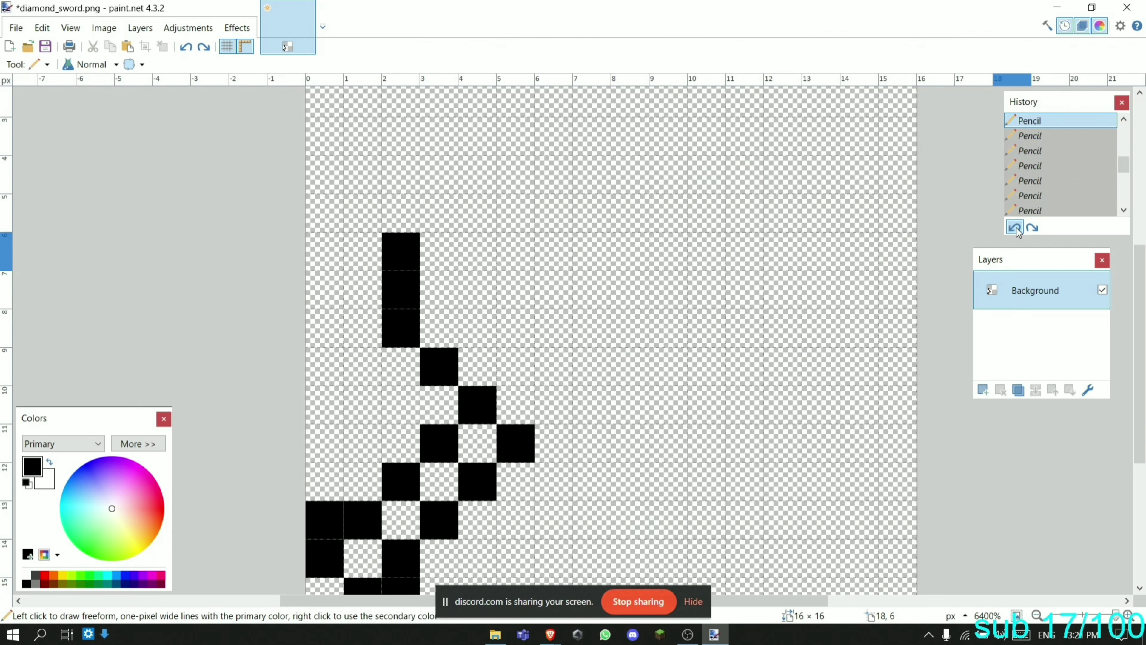
pyautogui.click(1015, 228)
pyautogui.click(1015, 228)
pyautogui.click(1015, 228)
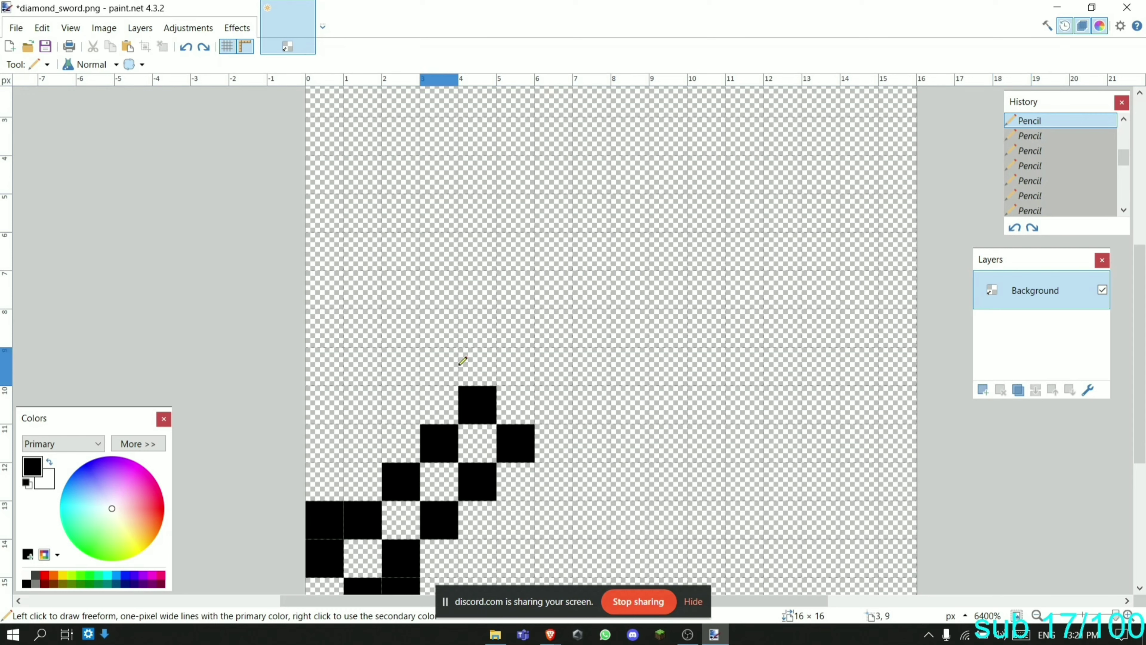
# - Draw a slimmer crossguard's outer edge in black, with two-pixel straight runs beside the grip and a three-pixel corner ending each arm
pyautogui.click(439, 332)
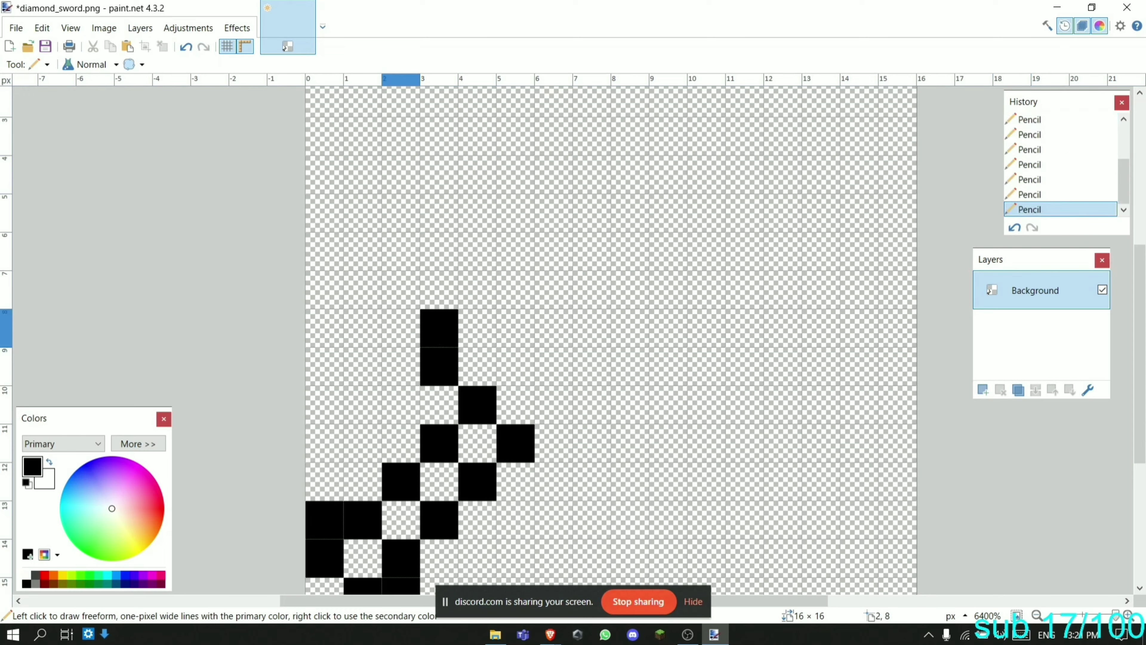
pyautogui.click(404, 256)
pyautogui.click(440, 253)
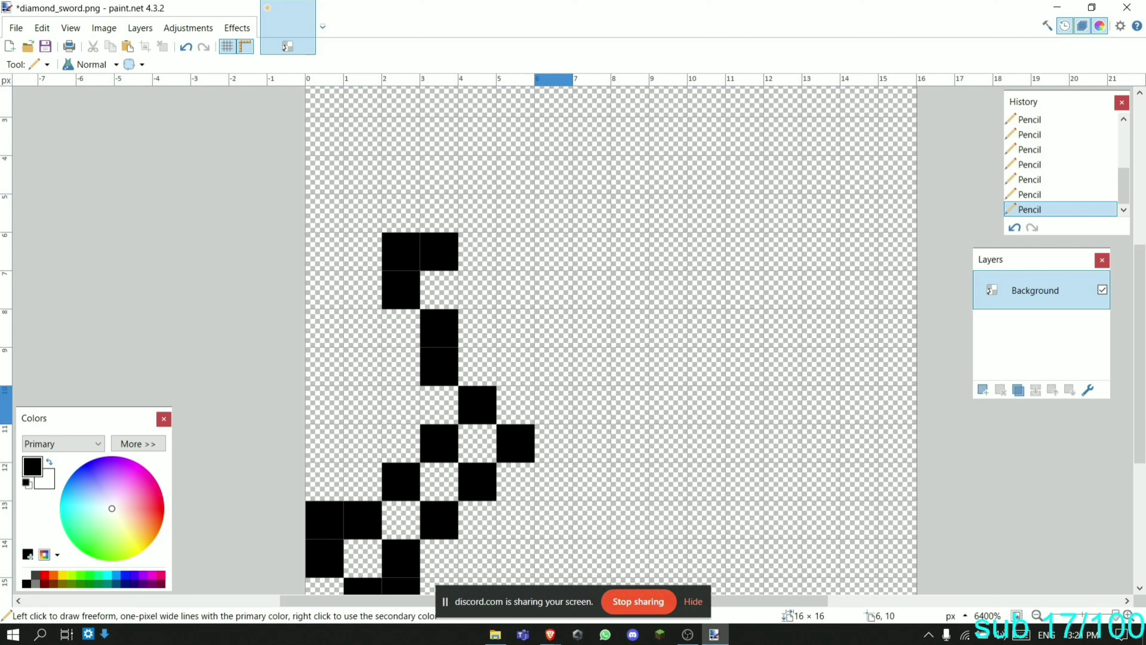
pyautogui.moveTo(553, 480); pyautogui.dragTo(586, 479)
pyautogui.click(630, 521)
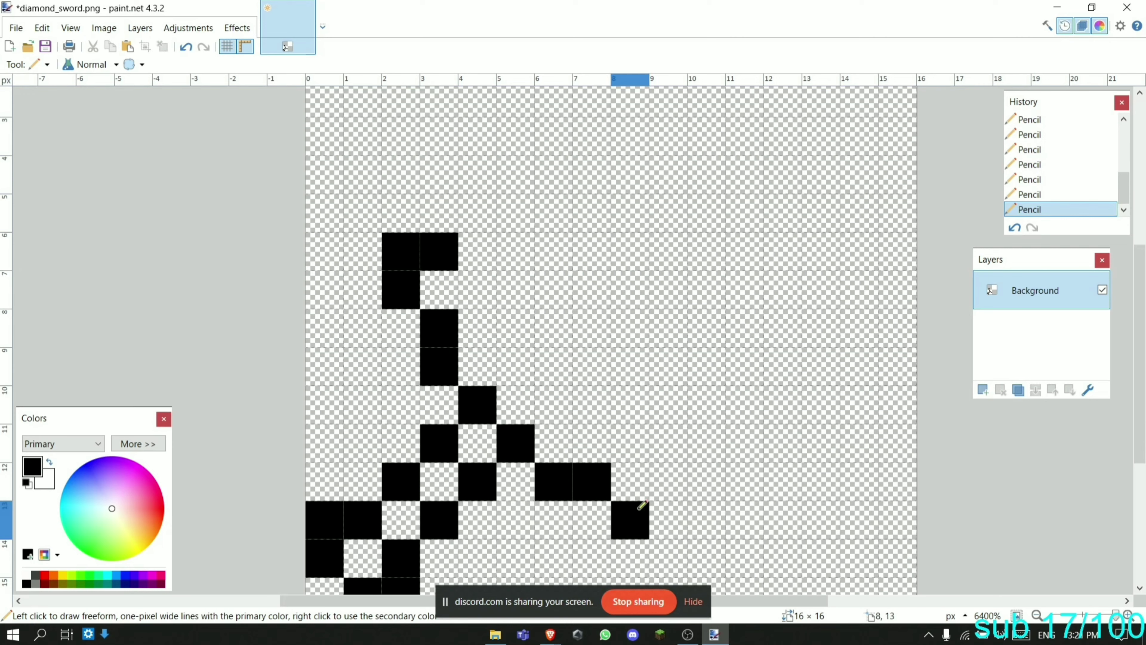
pyautogui.click(668, 519)
pyautogui.click(668, 481)
# - Close the slimmer crossguard's arms on the blade side with a diagonal pixel and a two-pixel straight run on each
pyautogui.click(479, 291)
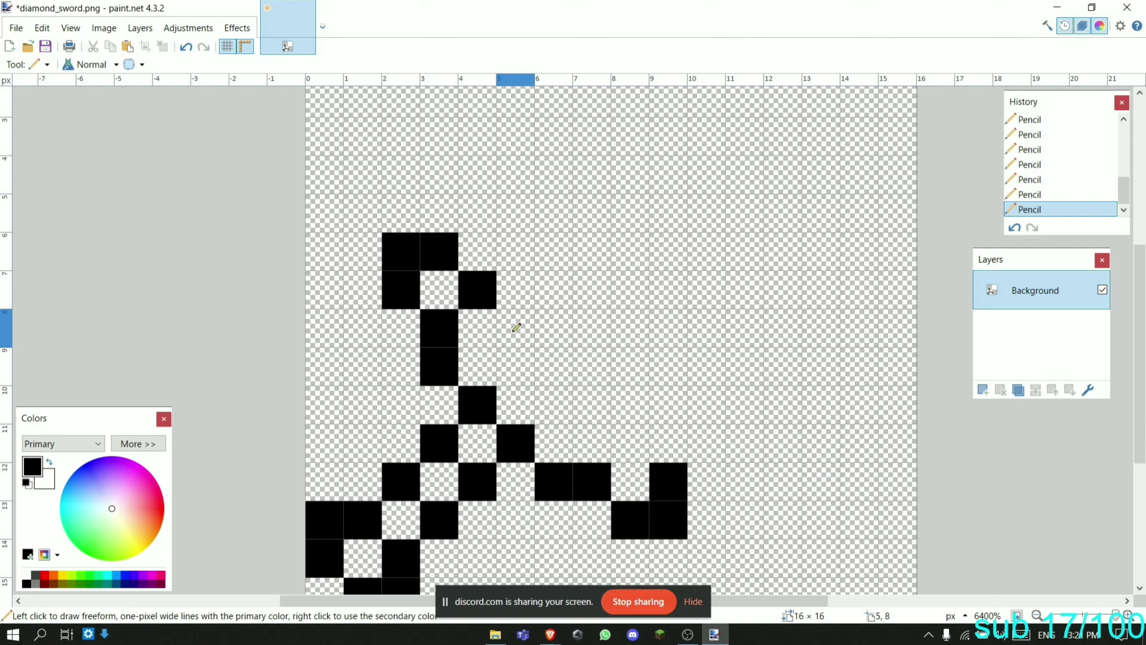
pyautogui.moveTo(516, 326); pyautogui.dragTo(522, 362)
pyautogui.click(630, 443)
pyautogui.moveTo(591, 404); pyautogui.dragTo(564, 401)
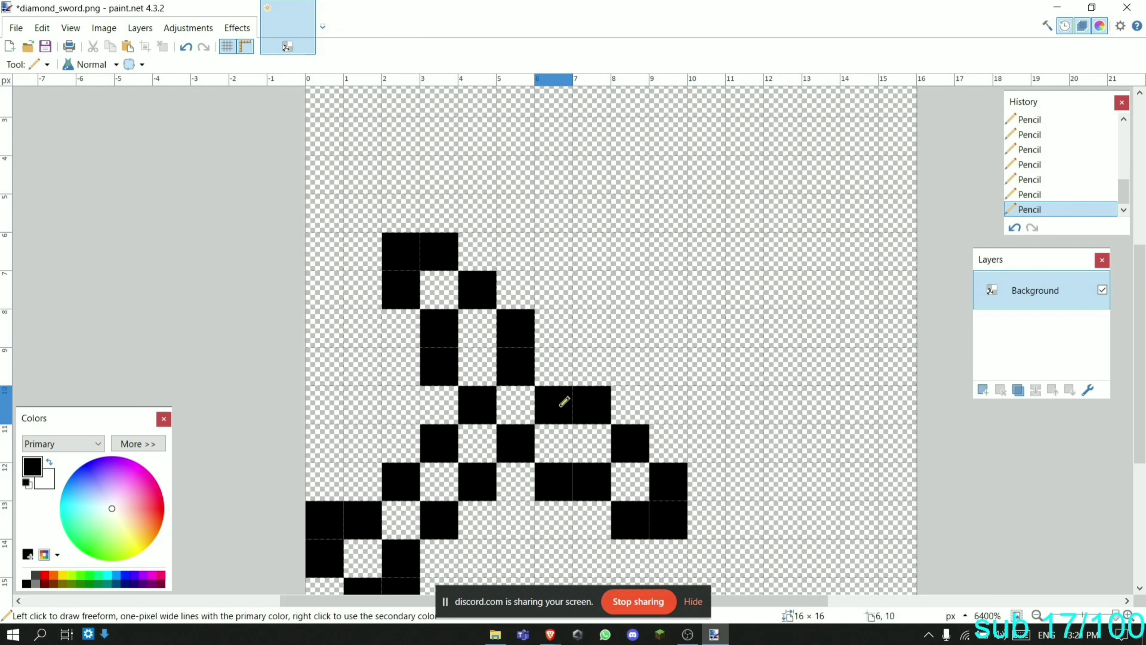
pyautogui.scroll(1, 528, 375)
pyautogui.scroll(-2, 613, 325)
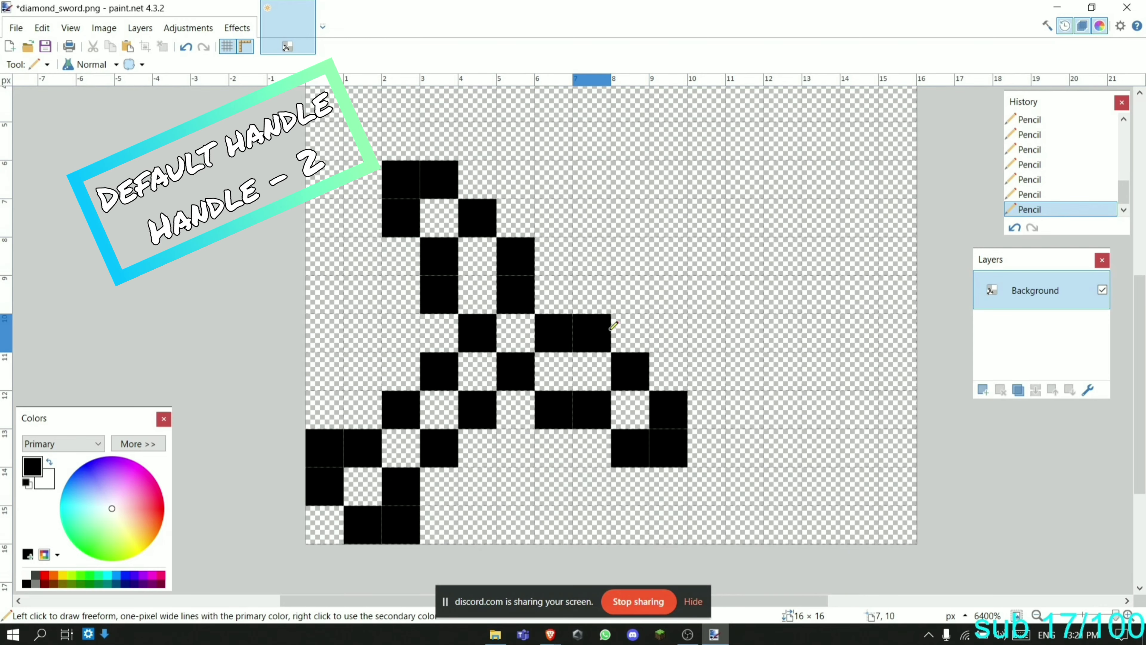
# - Draw a short blade's upper edge as a three-pixel black diagonal from the crossguard, capped by three horizontal pixels at the tip
pyautogui.scroll(1, 531, 287)
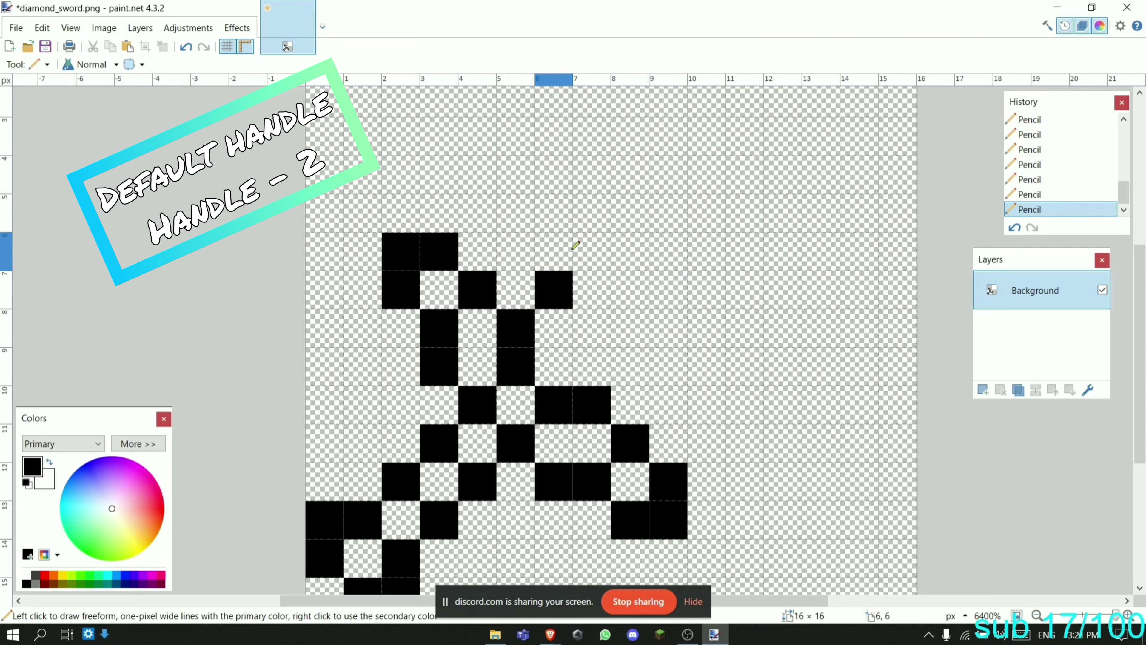
pyautogui.click(594, 248)
pyautogui.click(636, 211)
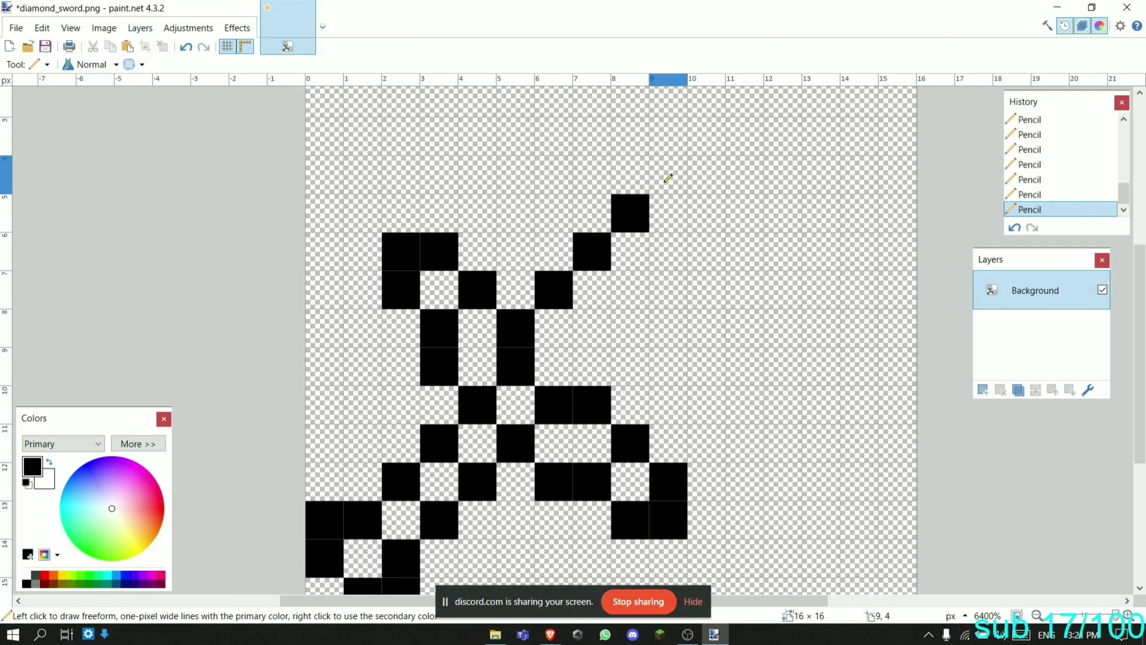
pyautogui.click(667, 179)
pyautogui.click(707, 176)
pyautogui.click(746, 174)
# - Close the short blade's outline with two black pixels down from the tip's corner and a three-pixel diagonal back to the crossguard
pyautogui.click(751, 207)
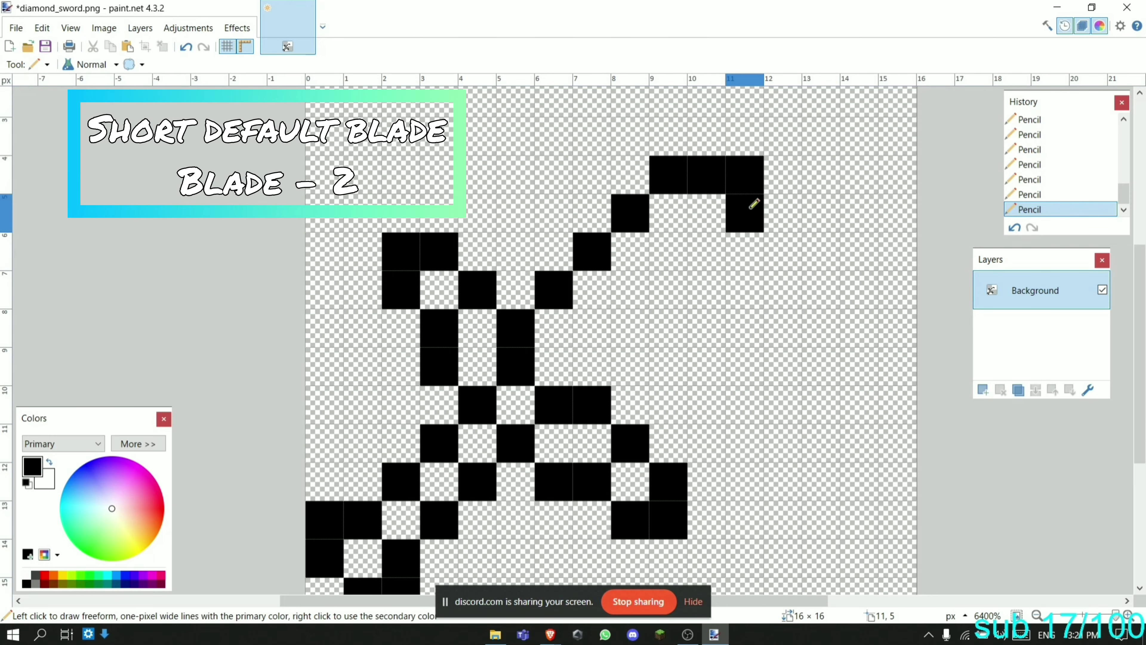
pyautogui.click(751, 236)
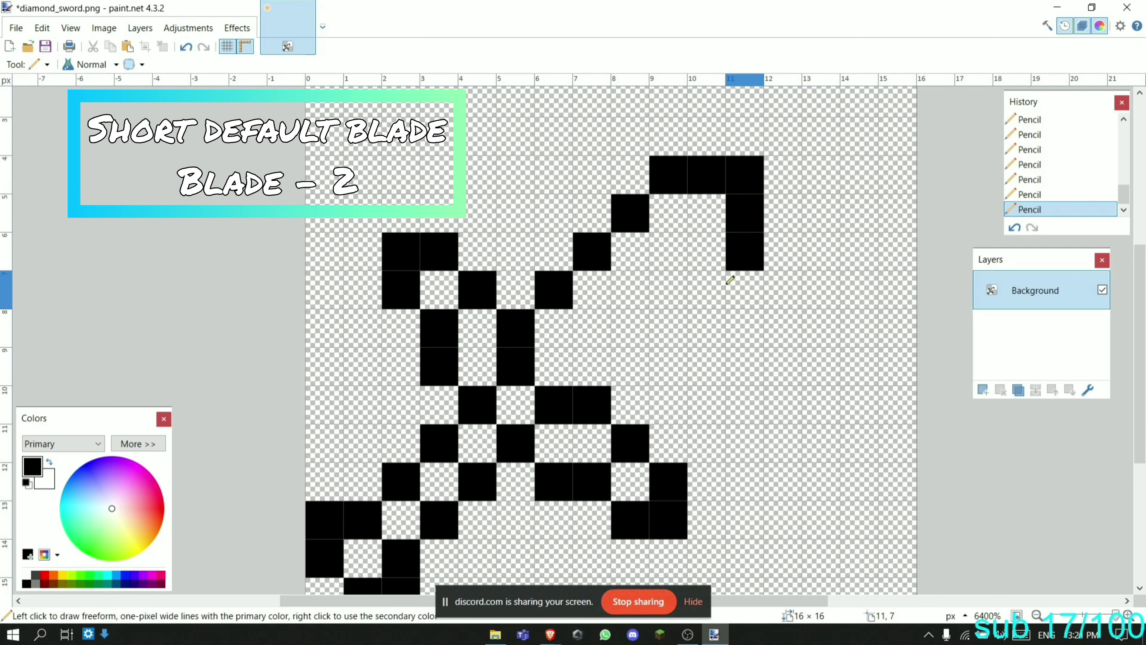
pyautogui.click(709, 288)
pyautogui.click(676, 326)
pyautogui.click(638, 362)
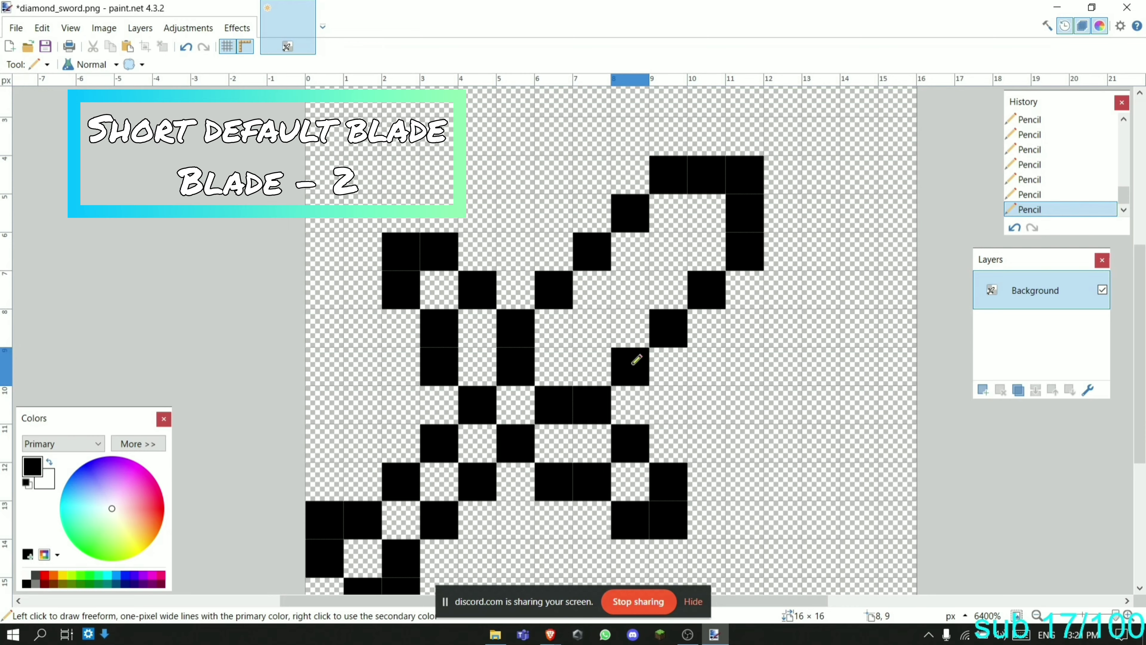
pyautogui.scroll(2, 619, 348)
pyautogui.scroll(-2, 617, 348)
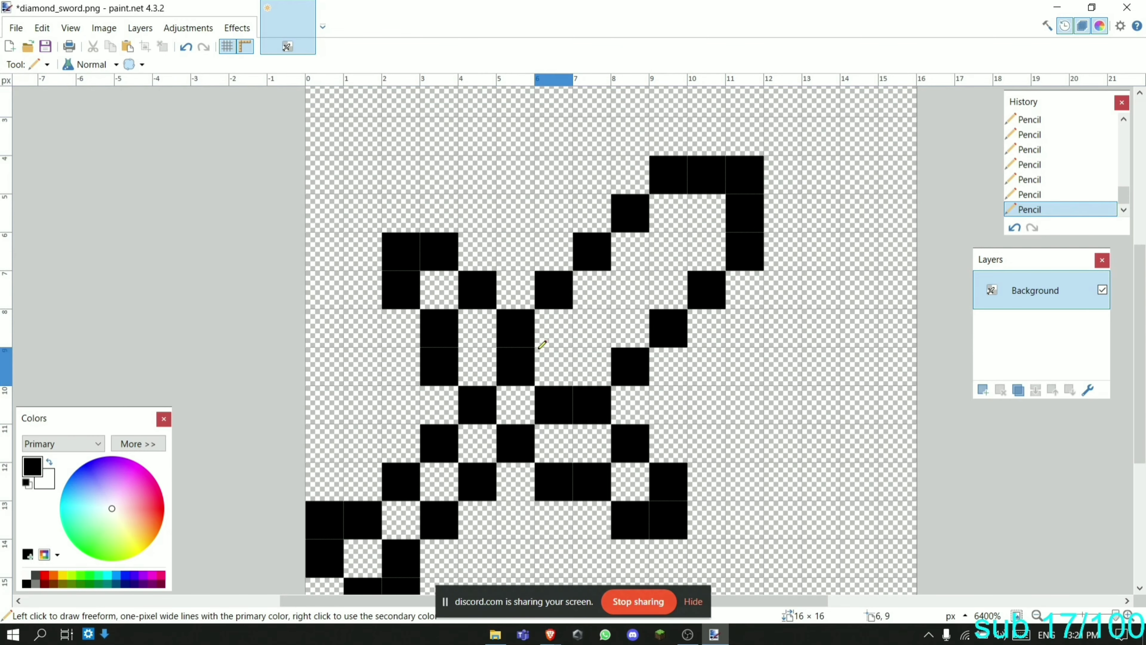
pyautogui.scroll(-2, 537, 334)
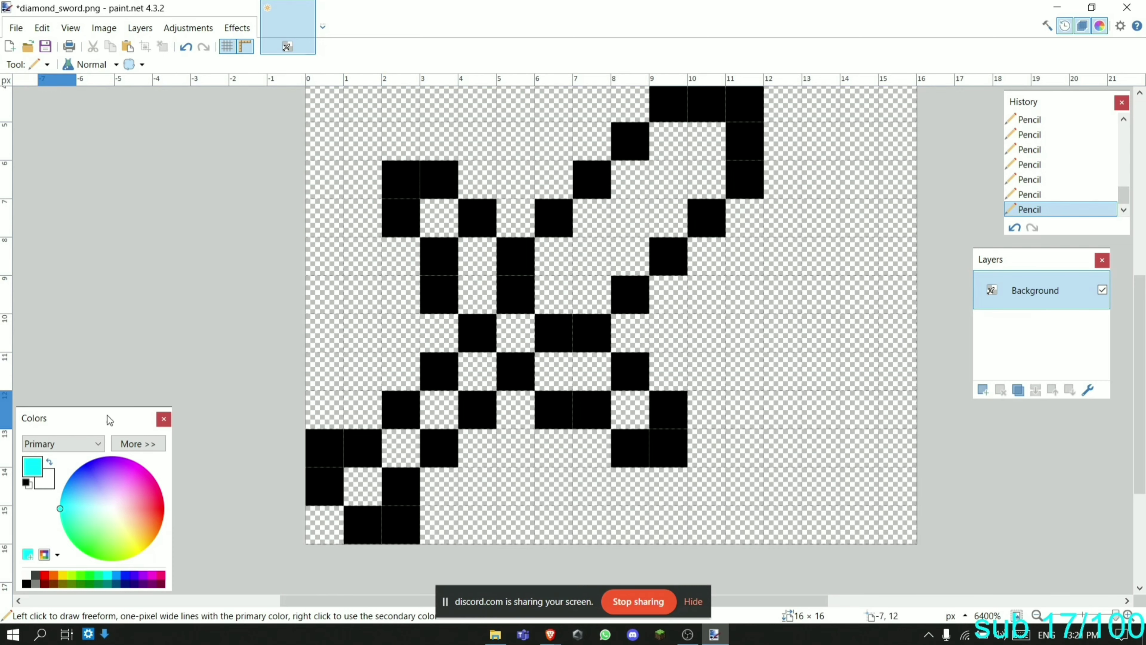
# - Create a new image 2 pixels wide and 1 pixel high, and paint both of its pixels cyan
pyautogui.hotkey('ctrl', 'n')
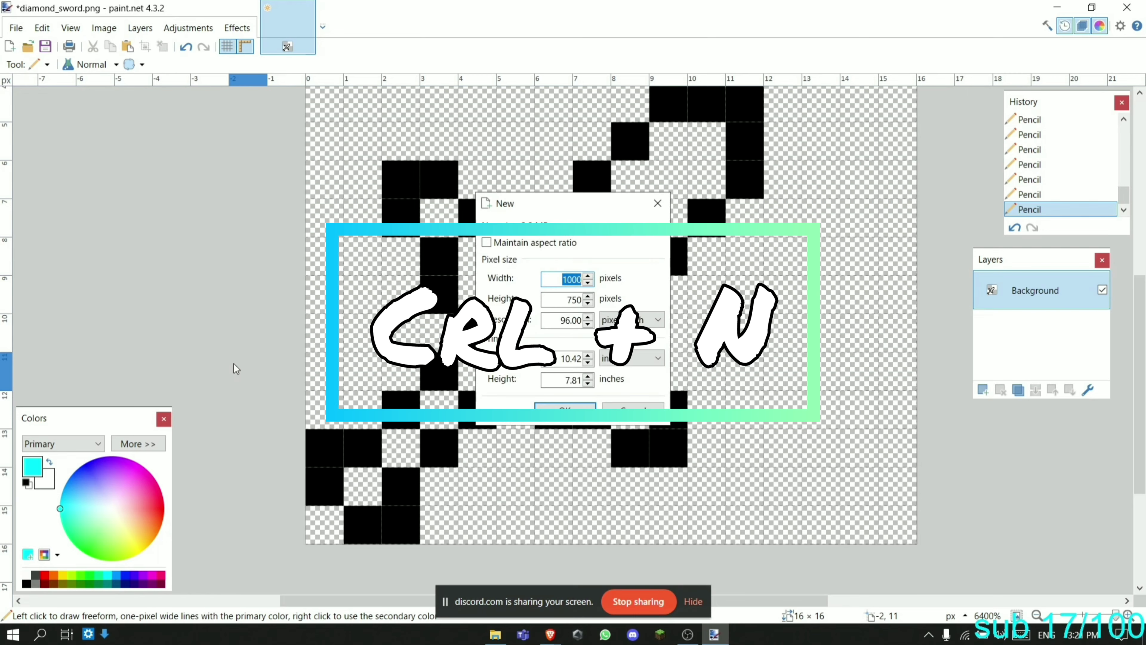
pyautogui.write('2')
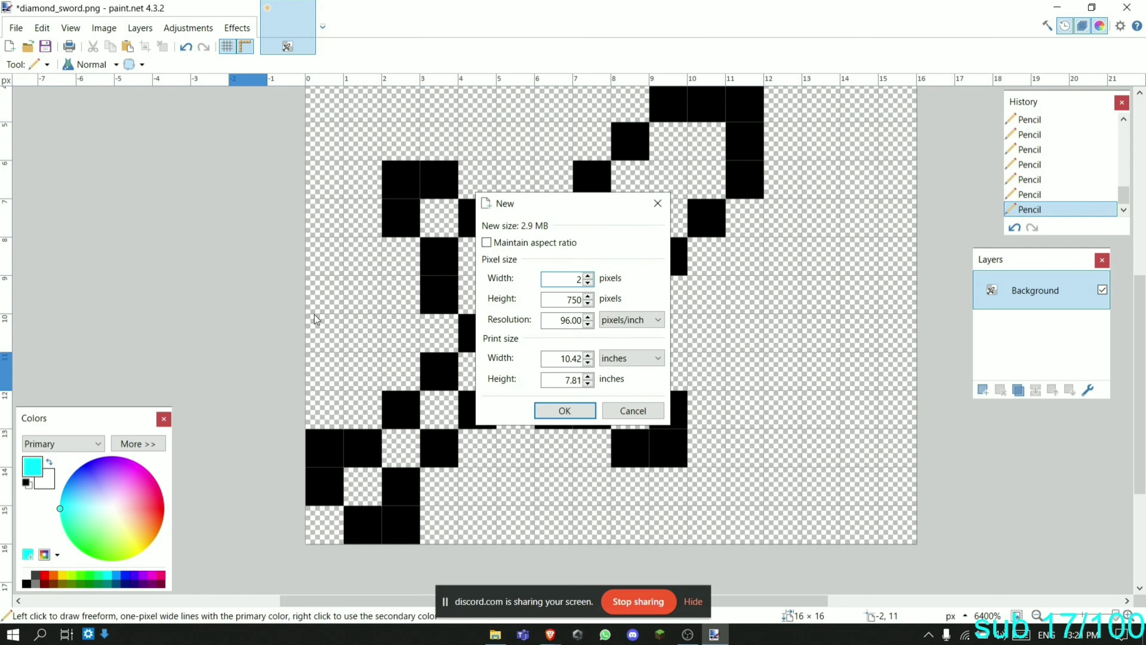
pyautogui.write('1')
pyautogui.click(582, 418)
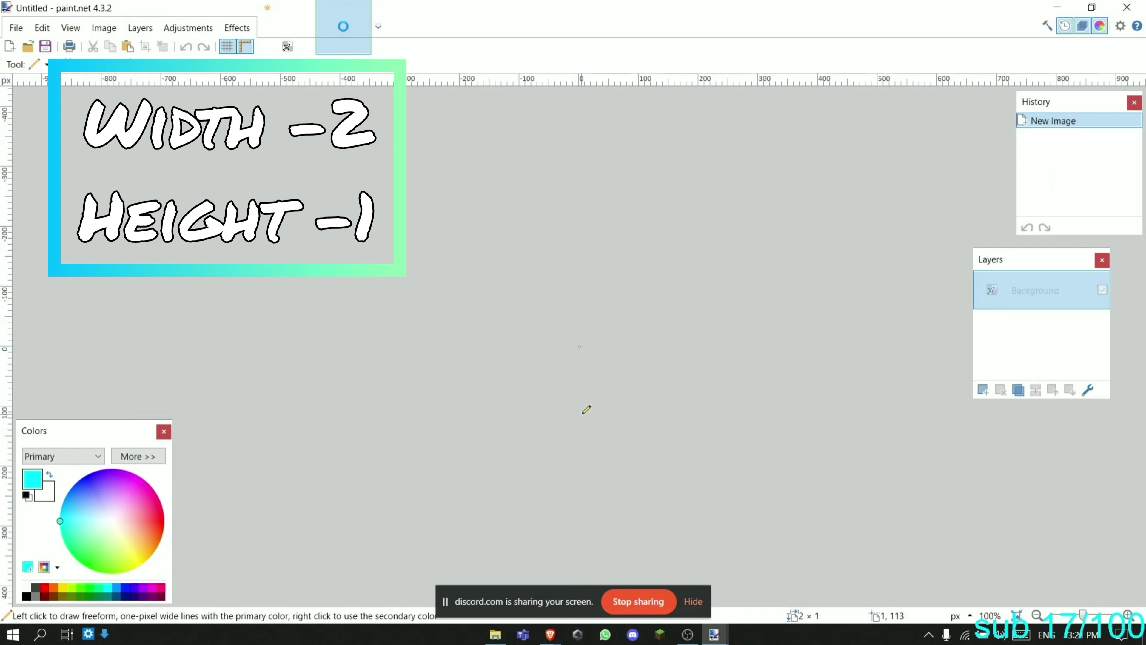
pyautogui.moveTo(1082, 615); pyautogui.dragTo(1119, 616)
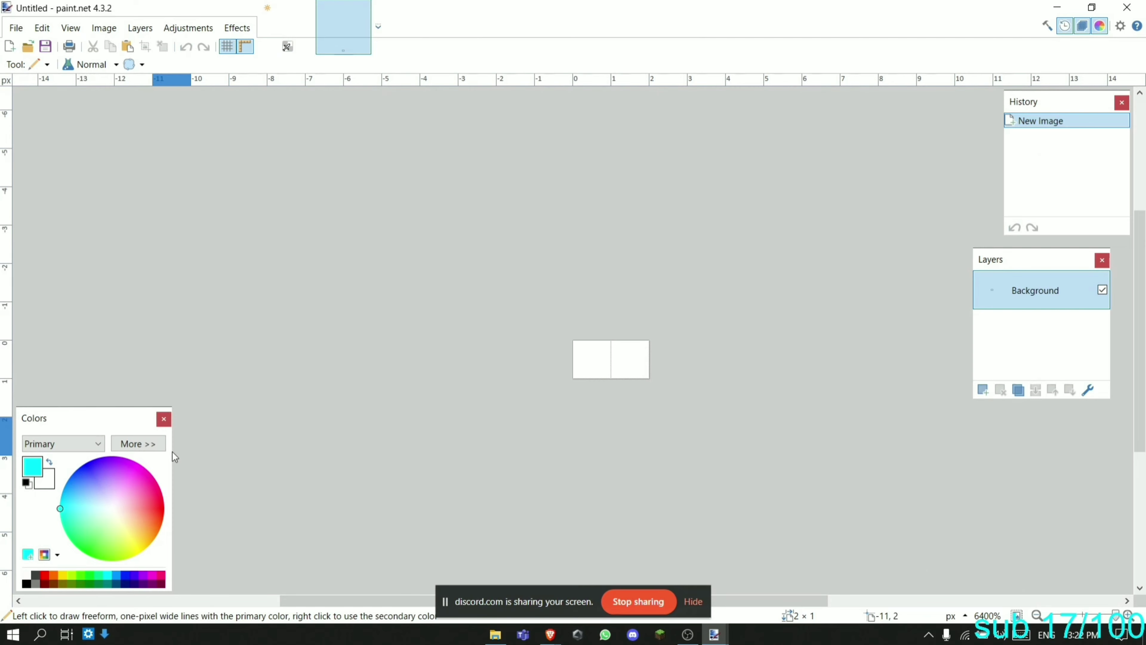
pyautogui.click(597, 364)
pyautogui.click(630, 354)
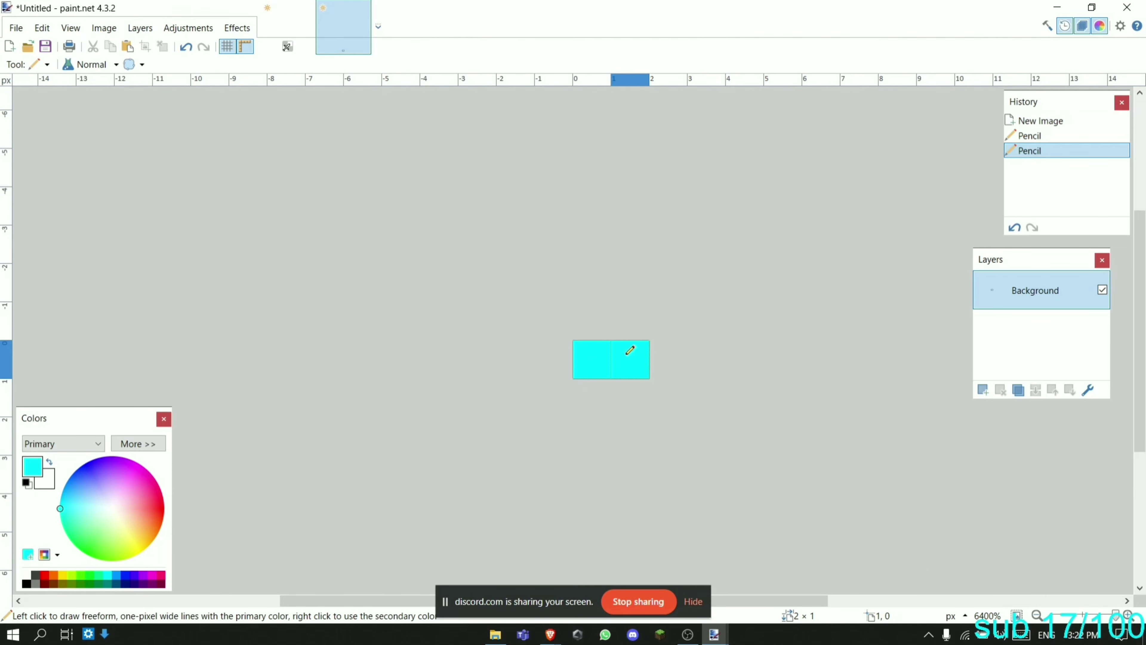
# - Darken the second pixel of the swatch image with a Hue / Saturation lightness of -42, and clear the selection
pyautogui.click(188, 39)
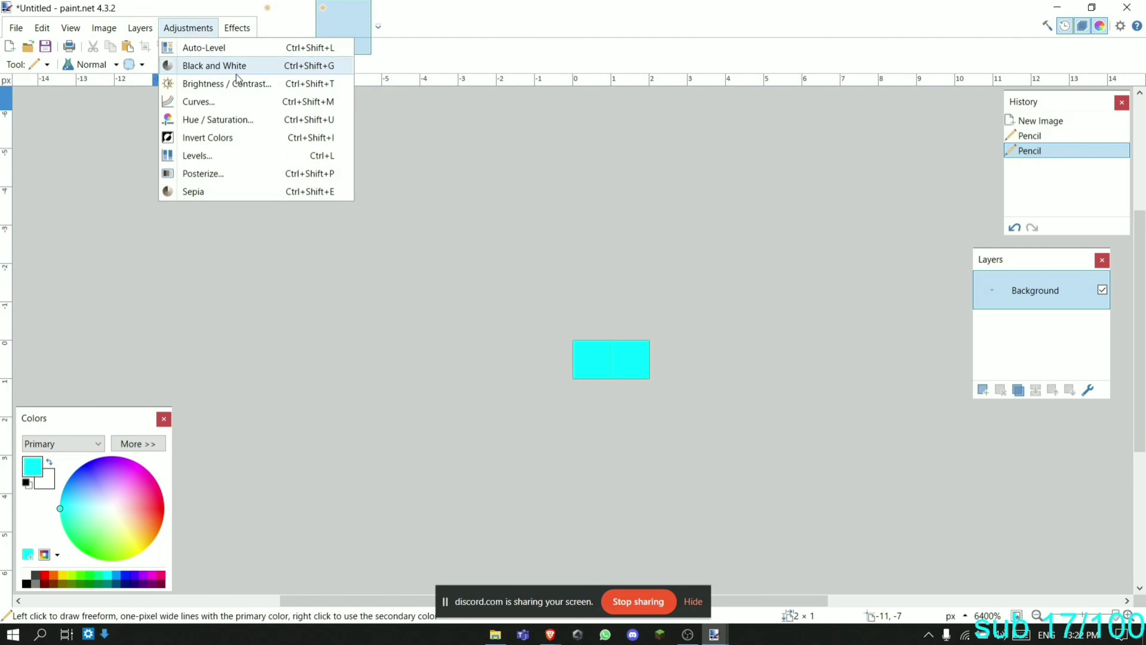
pyautogui.press('Left')
pyautogui.click(18, 28)
pyautogui.click(39, 64)
pyautogui.click(45, 82)
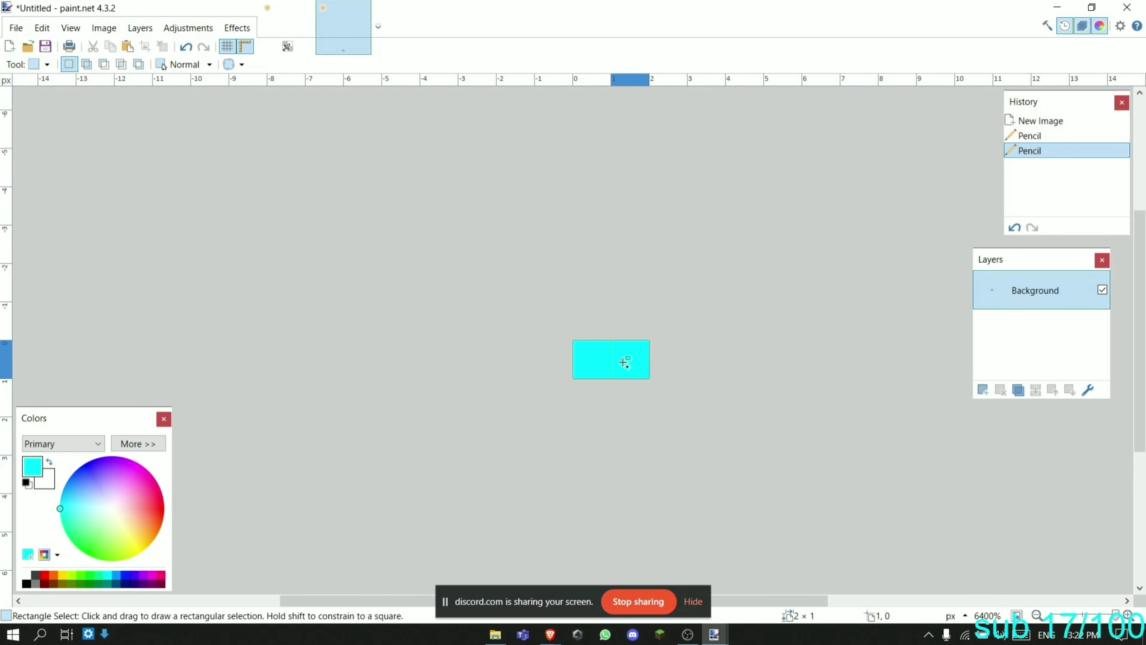
pyautogui.moveTo(624, 361); pyautogui.dragTo(647, 375)
pyautogui.click(205, 38)
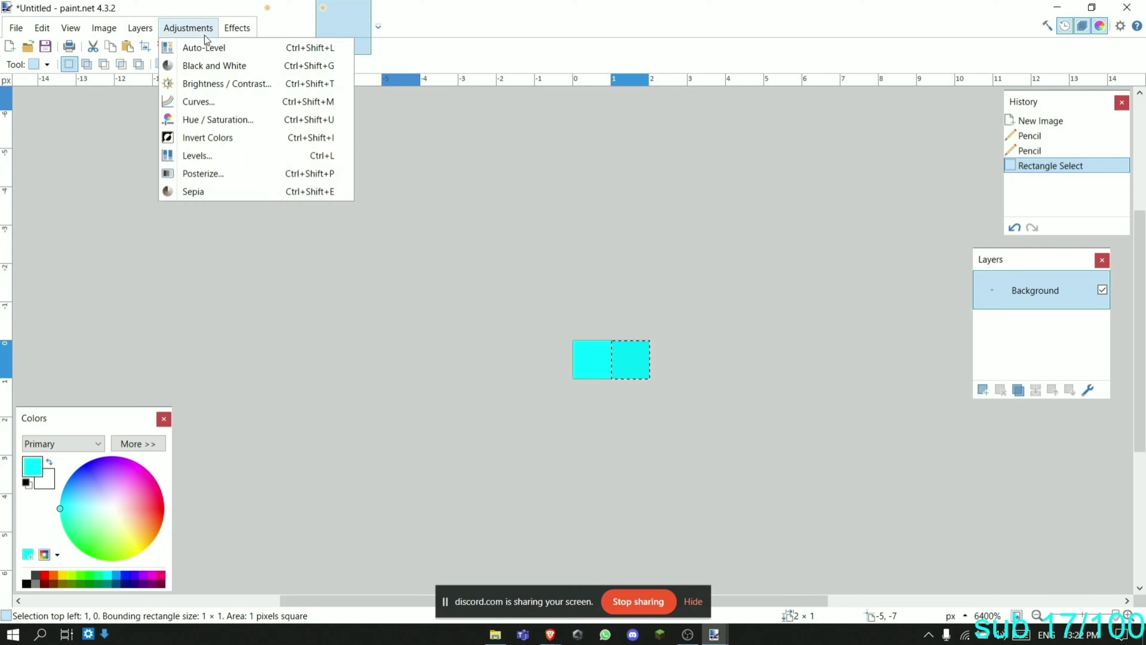
pyautogui.click(246, 120)
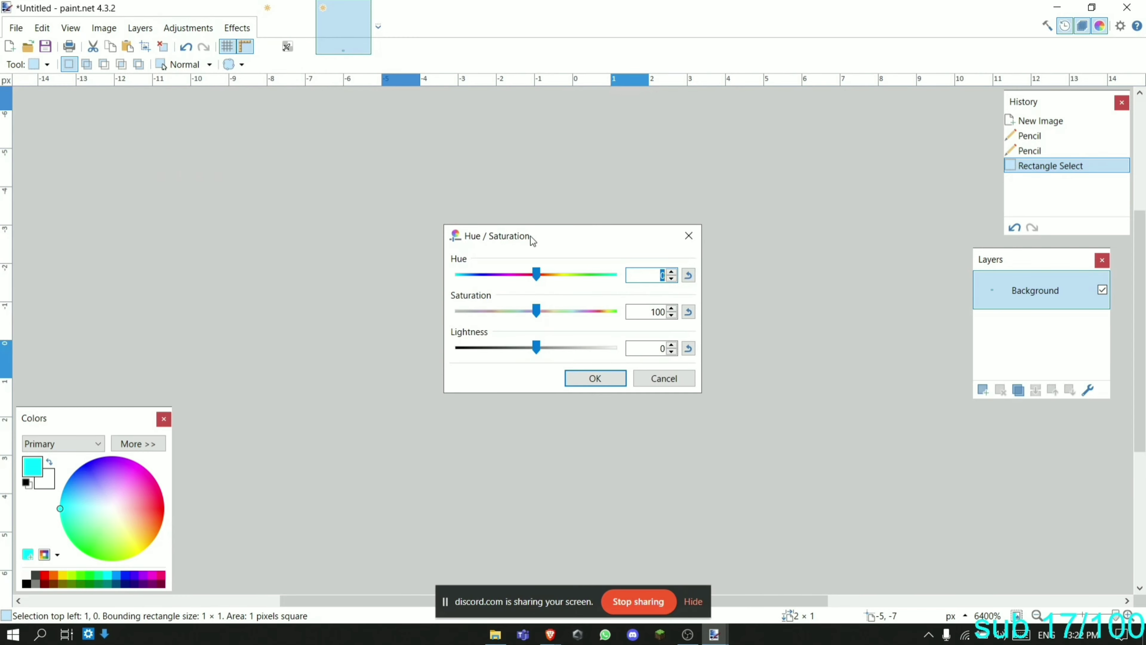
pyautogui.moveTo(532, 239); pyautogui.dragTo(252, 177)
pyautogui.moveTo(253, 285); pyautogui.dragTo(220, 271)
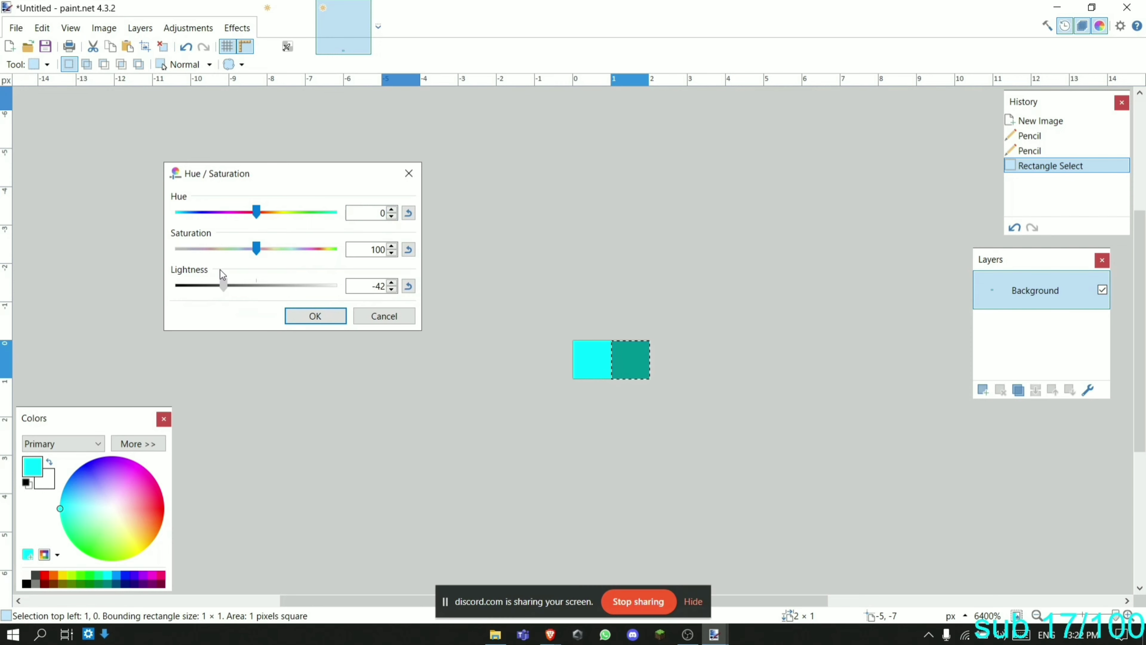
pyautogui.press('Return')
pyautogui.hotkey('ctrl', 'd')
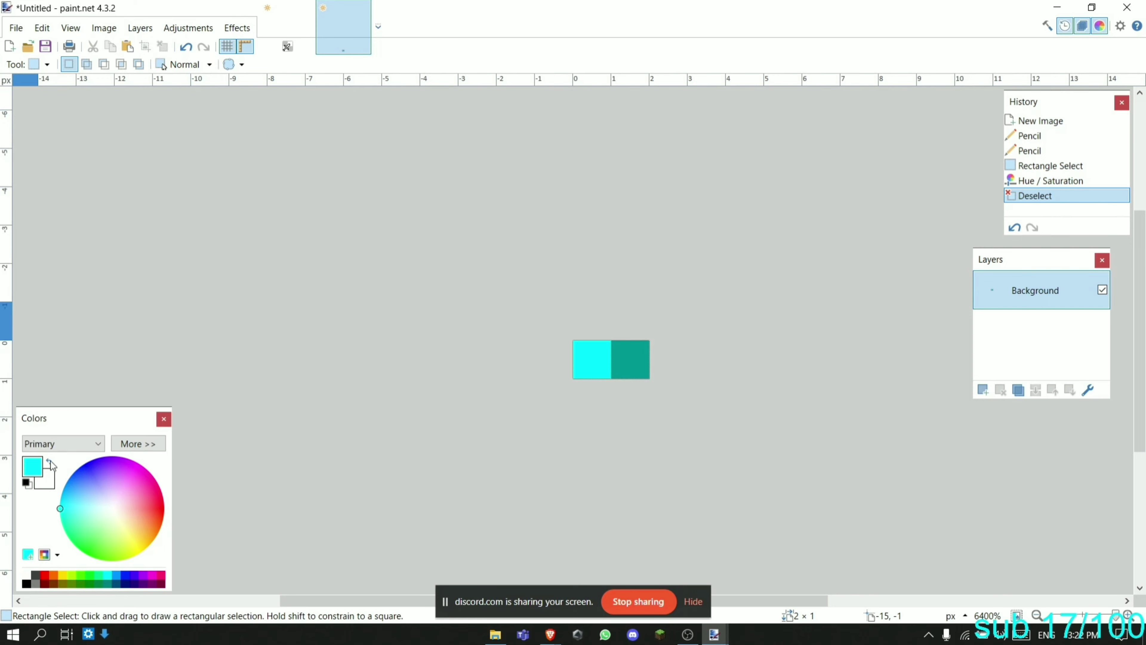
# - Sample the swatch pixels with the Color Picker, making cyan the primary and dark teal the secondary color
pyautogui.click(34, 66)
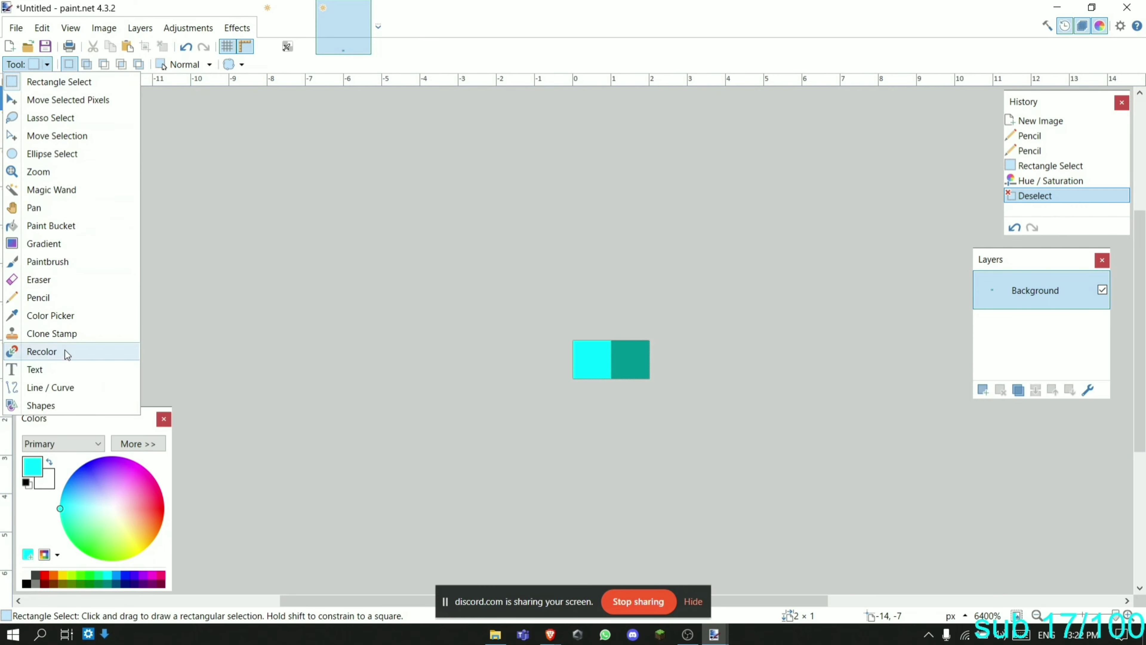
pyautogui.click(69, 316)
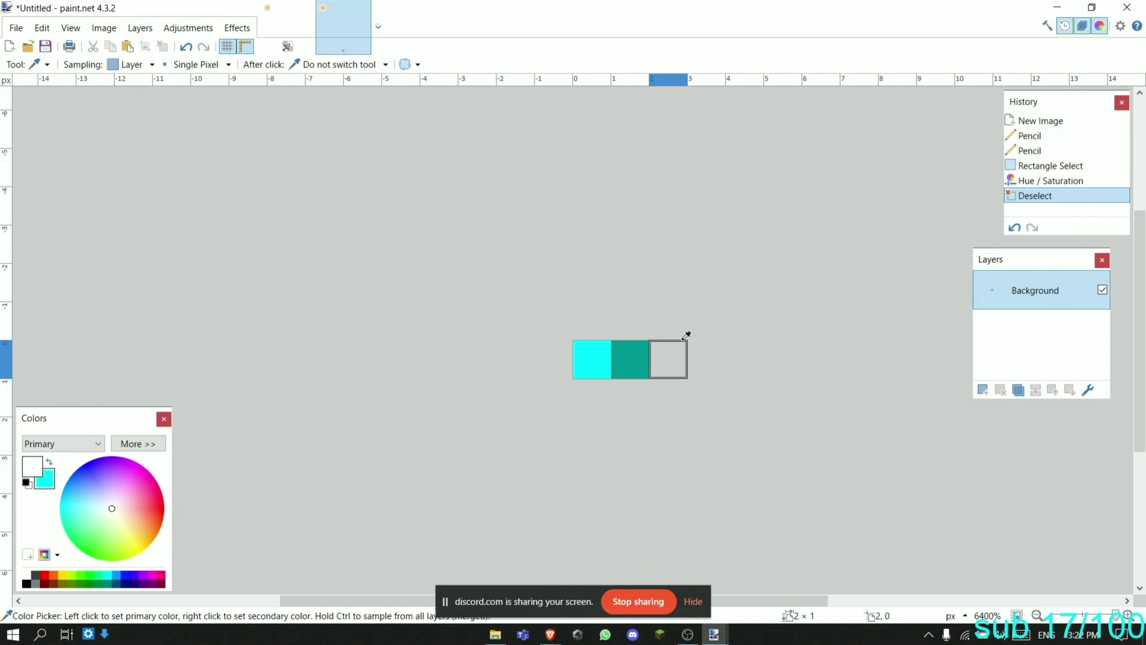
pyautogui.click(627, 356)
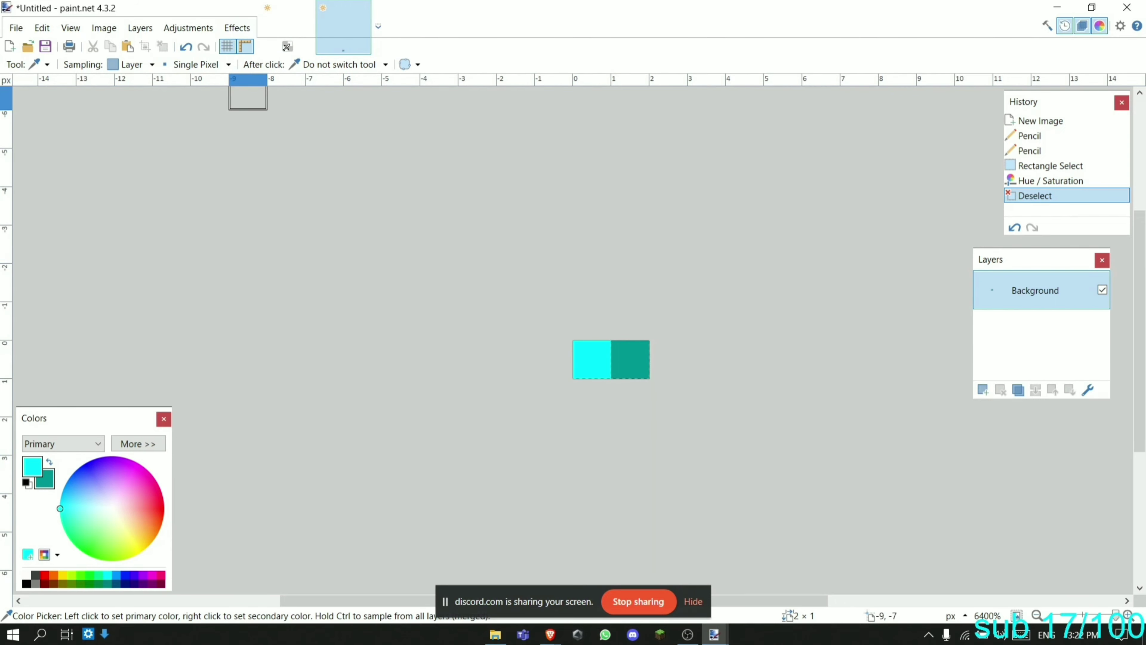
# - Return to diamond_sword.png and select the transparent interior of the blade with the Magic Wand
pyautogui.click(288, 27)
pyautogui.scroll(2, 499, 223)
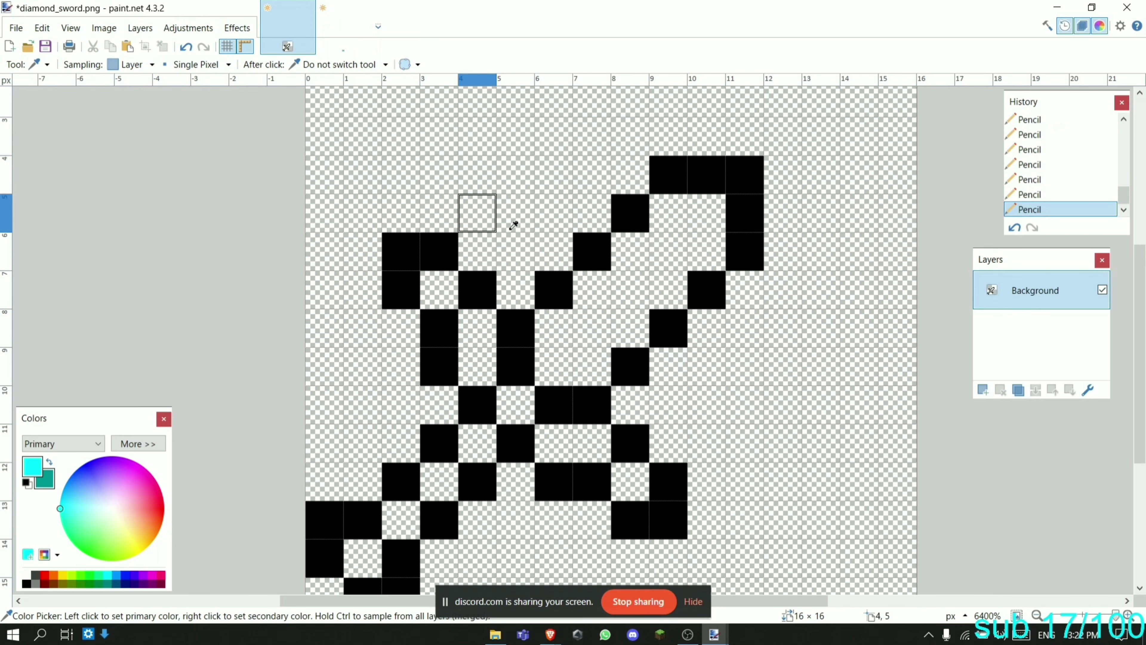
pyautogui.click(25, 65)
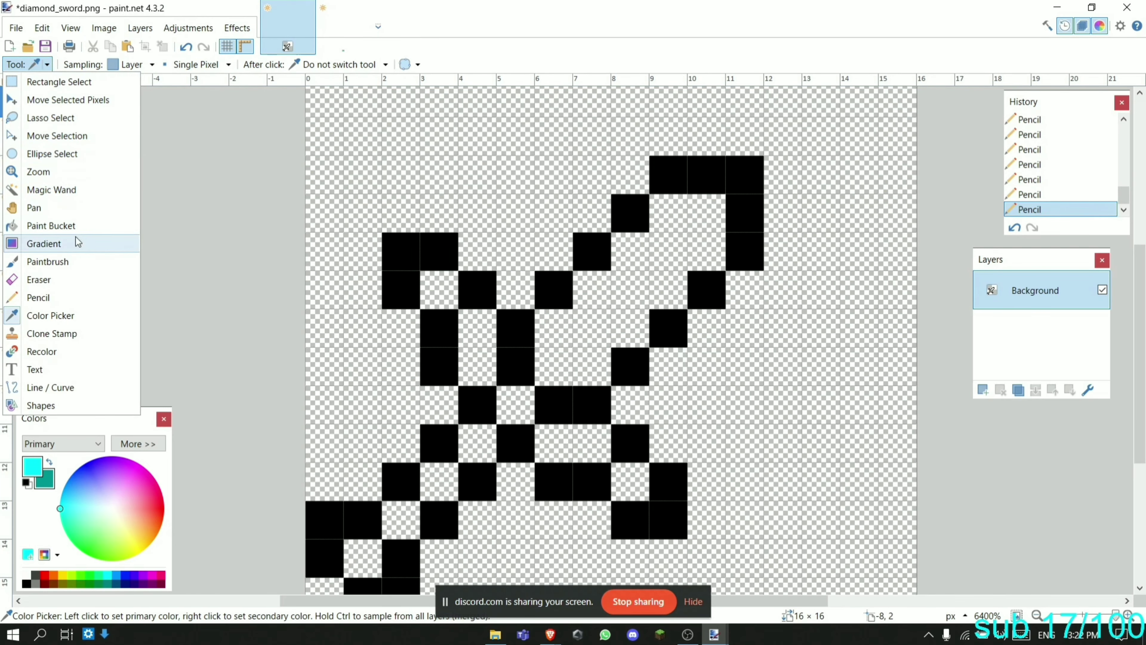
pyautogui.click(102, 86)
pyautogui.press('s')
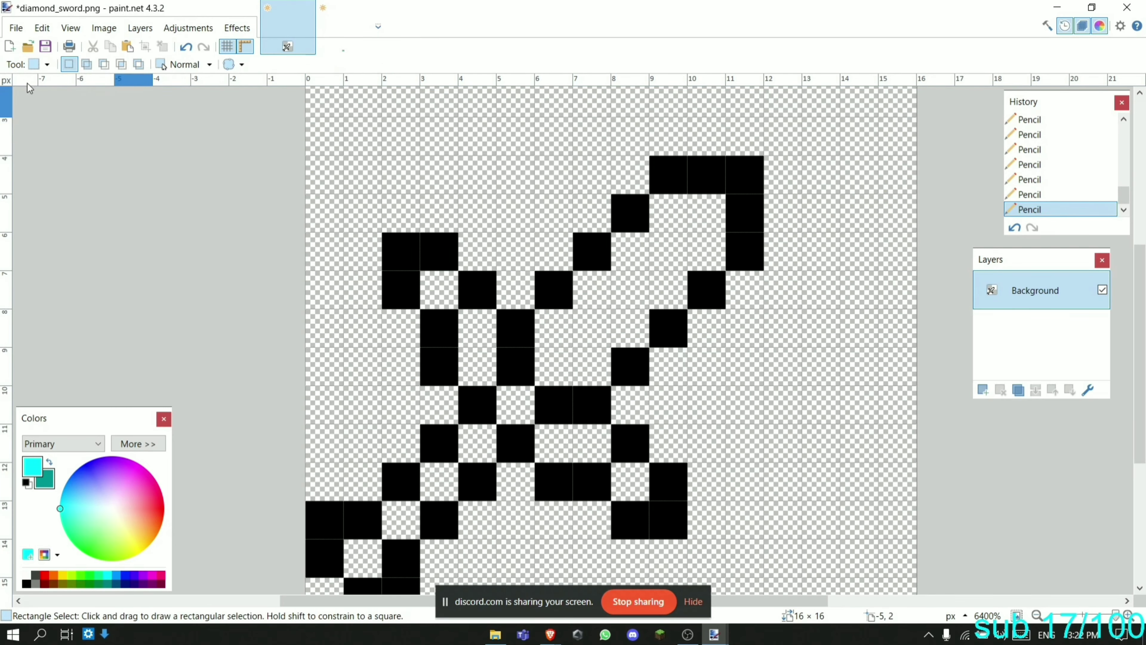
pyautogui.click(27, 64)
pyautogui.click(77, 198)
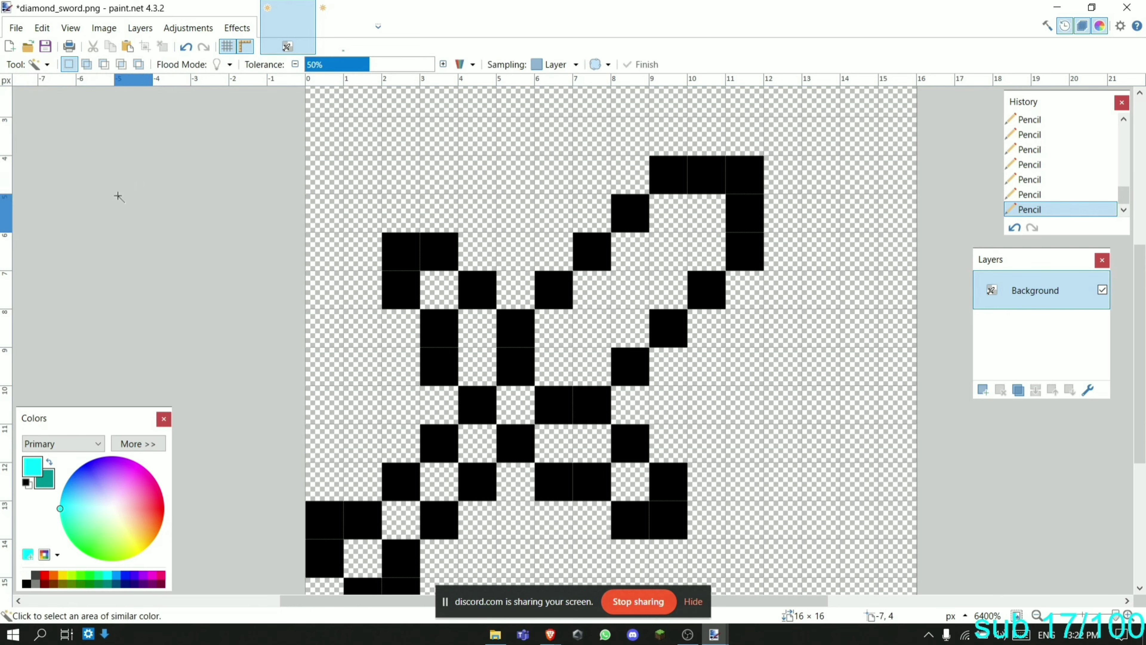
pyautogui.click(622, 297)
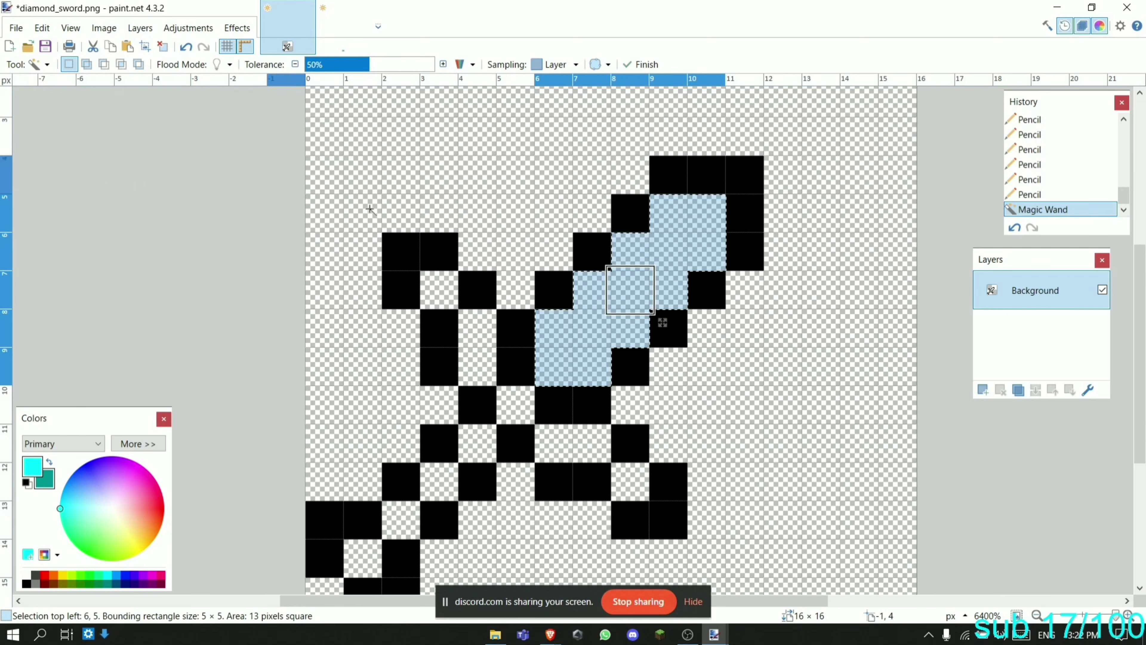
# - Add the blade's black outline pixels on both edges and the tip to the Magic Wand selection
pyautogui.keyDown('ctrl'); pyautogui.click(553, 288); pyautogui.keyUp('ctrl')
pyautogui.keyDown('ctrl'); pyautogui.click(598, 249); pyautogui.keyUp('ctrl')
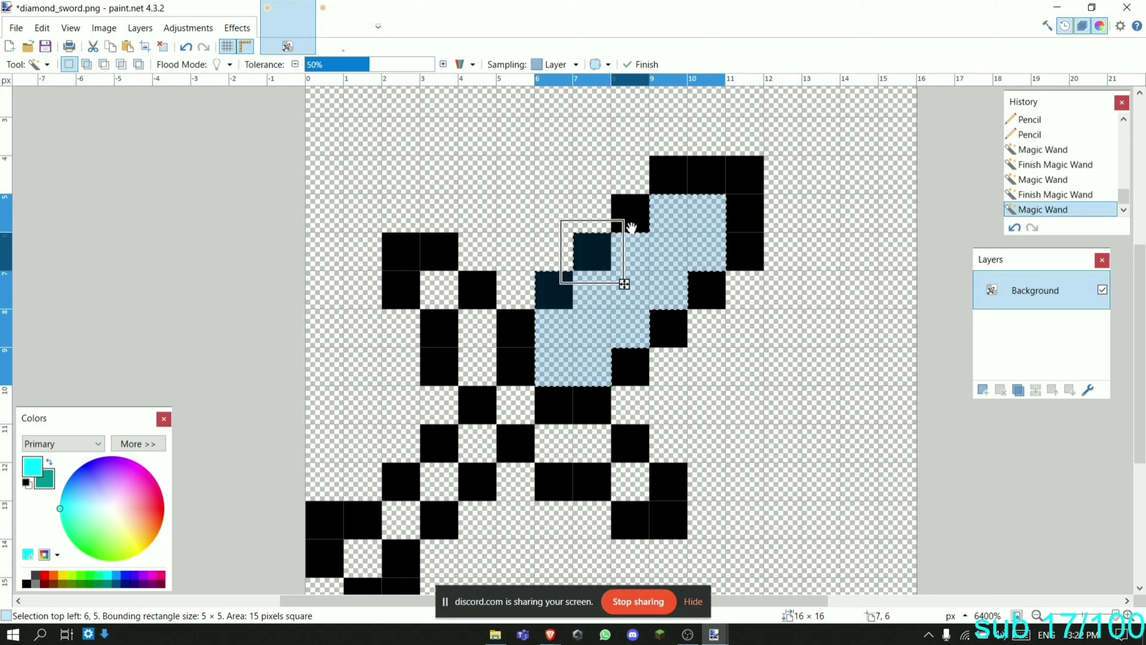
pyautogui.keyDown('ctrl'); pyautogui.click(641, 198); pyautogui.keyUp('ctrl')
pyautogui.keyDown('ctrl'); pyautogui.click(706, 175); pyautogui.keyUp('ctrl')
pyautogui.keyDown('ctrl'); pyautogui.click(700, 290); pyautogui.keyUp('ctrl')
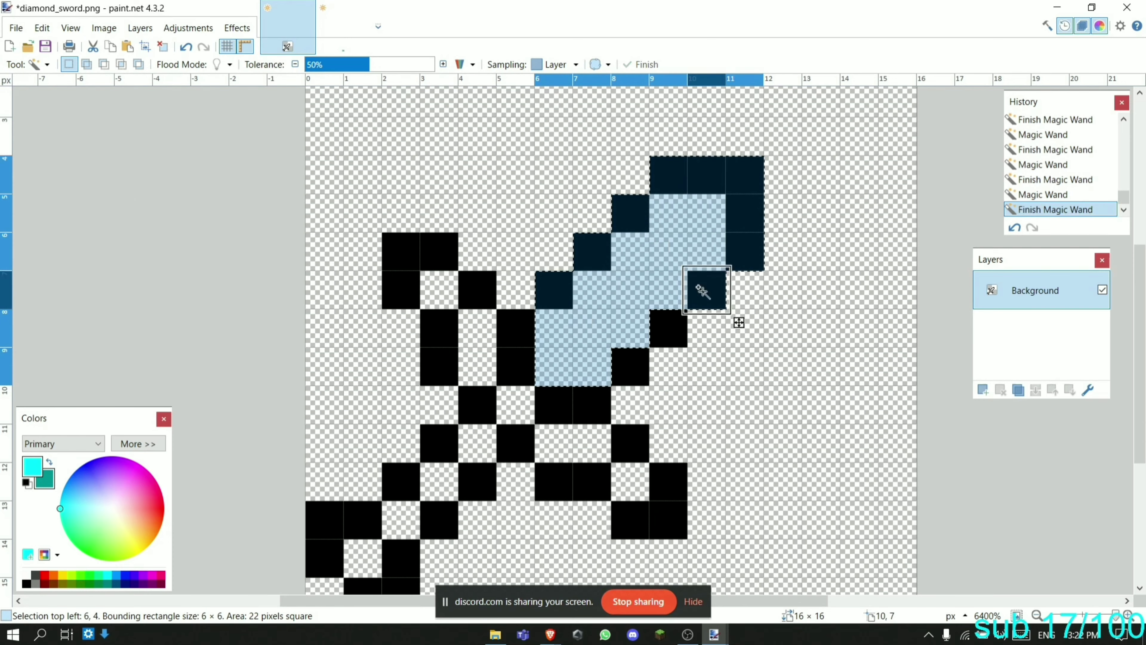
pyautogui.keyDown('ctrl'); pyautogui.click(672, 329); pyautogui.keyUp('ctrl')
pyautogui.keyDown('ctrl'); pyautogui.click(630, 368); pyautogui.keyUp('ctrl')
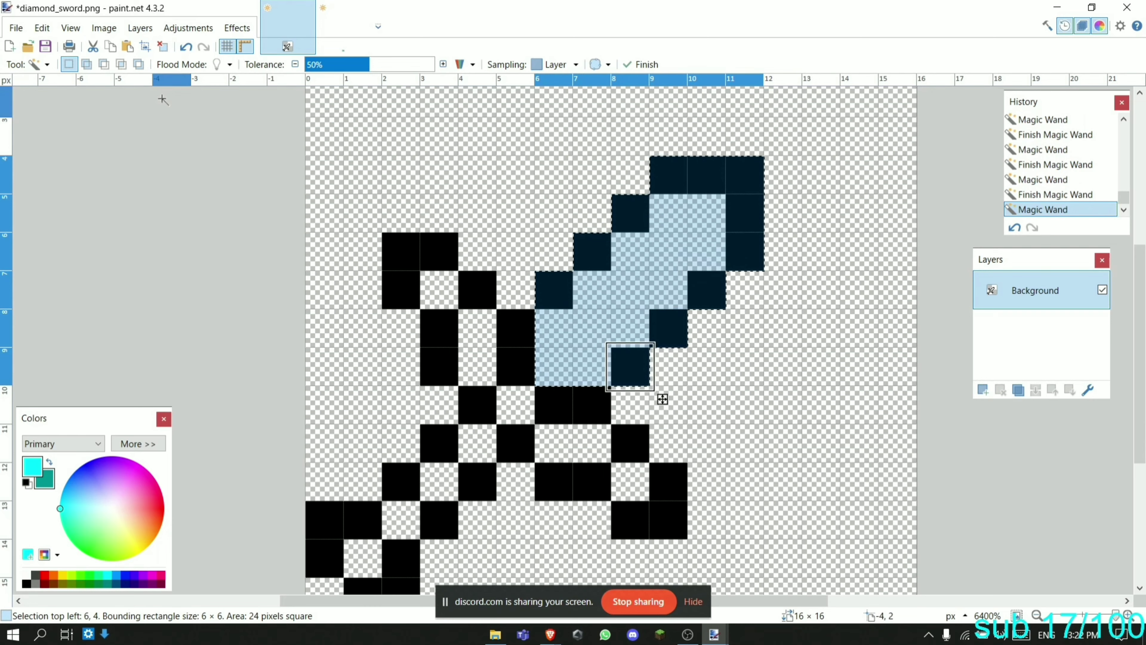
# - Fill the selected blade with a linear gradient, running across it from cyan on the upper edge to dark teal on the lower edge, and deselect
pyautogui.click(36, 64)
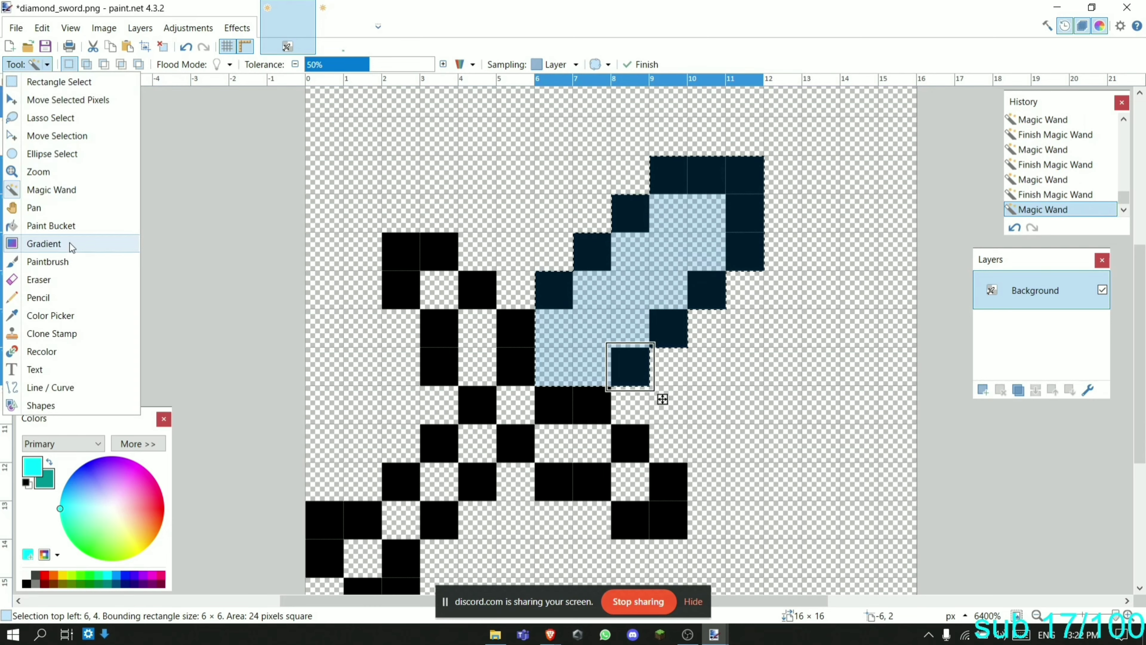
pyautogui.click(41, 243)
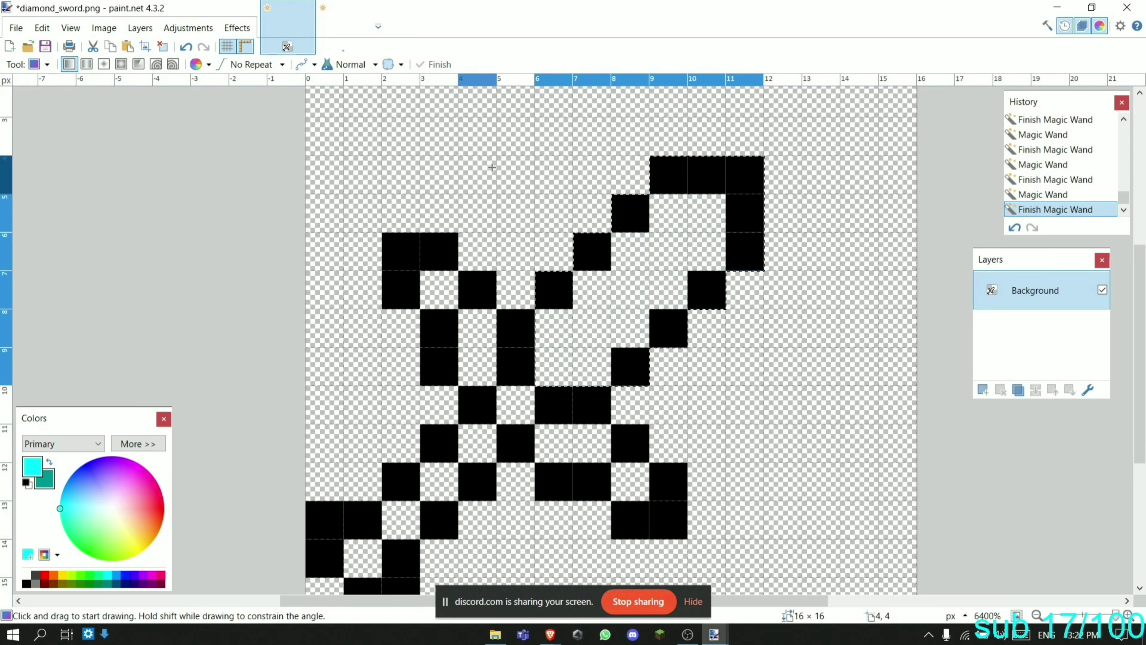
pyautogui.moveTo(492, 167); pyautogui.dragTo(508, 180)
pyautogui.moveTo(593, 262); pyautogui.dragTo(660, 333)
pyautogui.moveTo(555, 361); pyautogui.dragTo(721, 196)
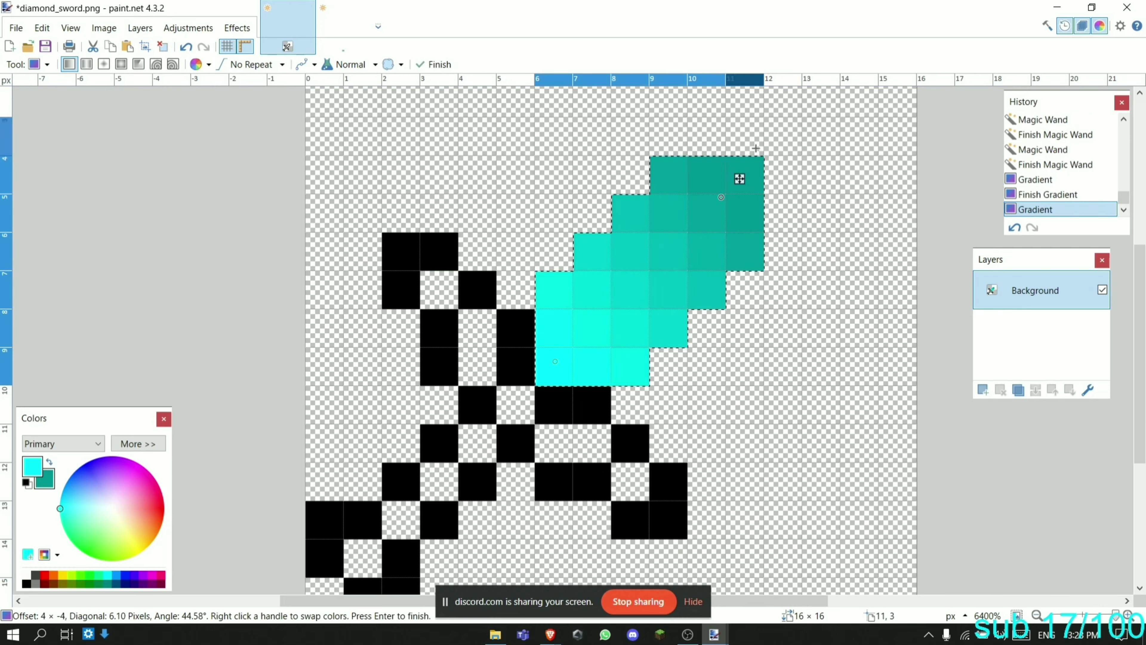
pyautogui.moveTo(756, 146)
pyautogui.mouseDown()
pyautogui.moveTo(691, 251)
pyautogui.moveTo(581, 361)
pyautogui.mouseUp()
pyautogui.moveTo(719, 336)
pyautogui.mouseDown()
pyautogui.moveTo(626, 217)
pyautogui.moveTo(586, 185)
pyautogui.moveTo(643, 251)
pyautogui.mouseUp()
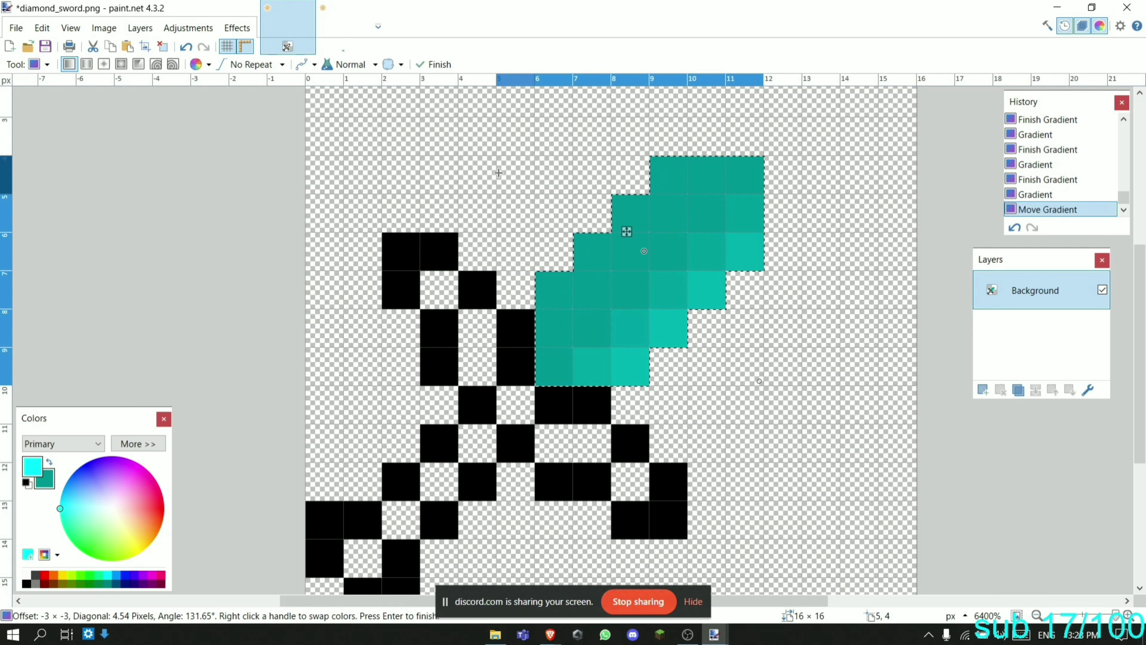
pyautogui.moveTo(529, 179)
pyautogui.mouseDown()
pyautogui.moveTo(713, 325)
pyautogui.moveTo(705, 316)
pyautogui.mouseUp()
pyautogui.press('Return')
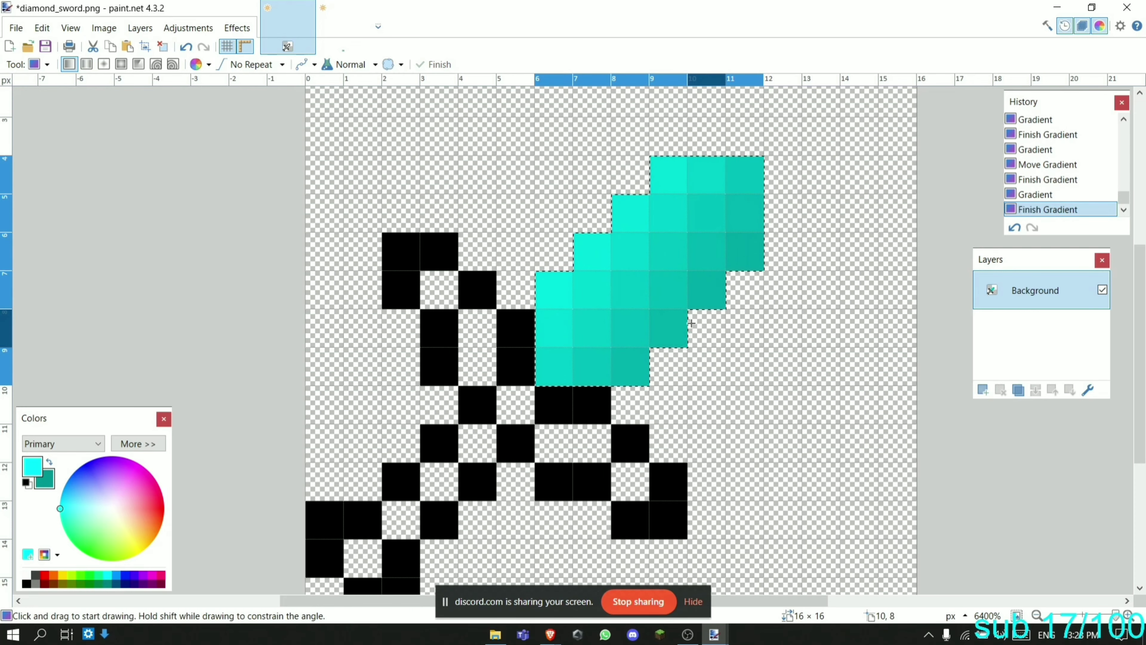
pyautogui.hotkey('ctrl', 'd')
# - Select the pixels along the blade's tip, lower edge and upper edge with Rectangle Select, leaving out the interior and the crossguard end
pyautogui.click(28, 65)
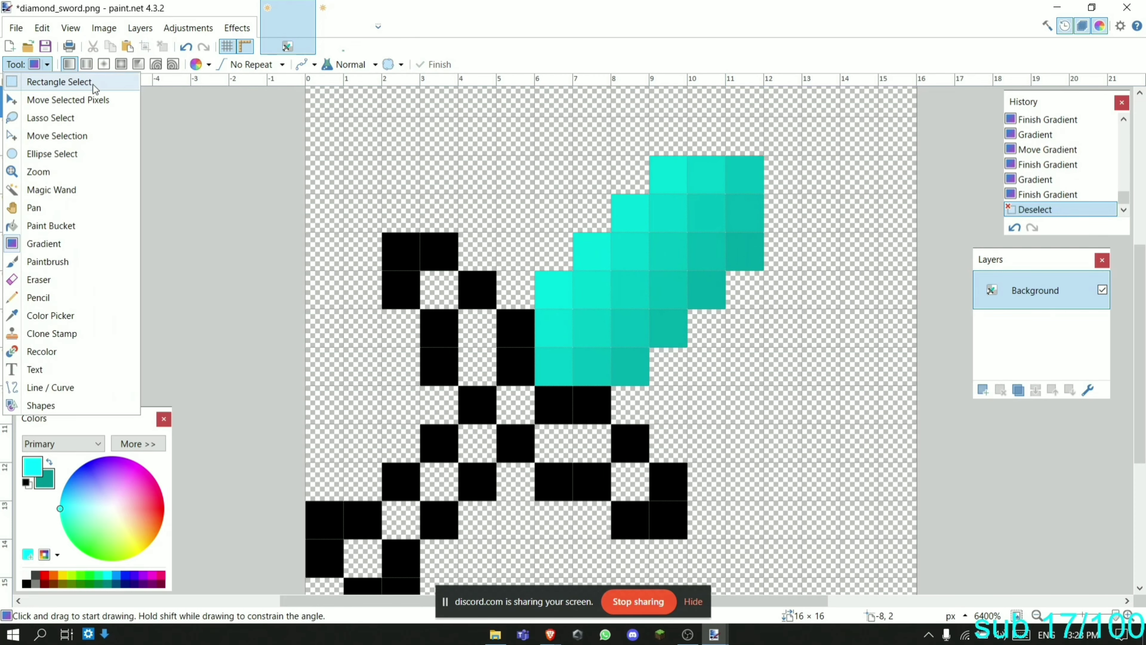
pyautogui.click(93, 83)
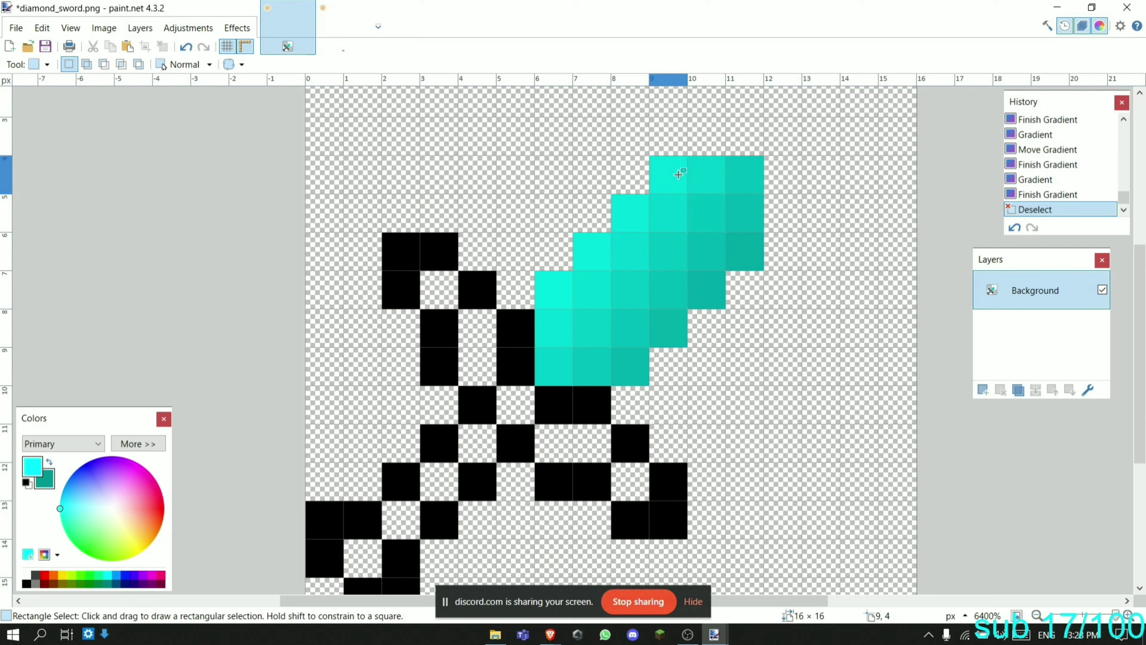
pyautogui.moveTo(678, 174); pyautogui.dragTo(744, 188)
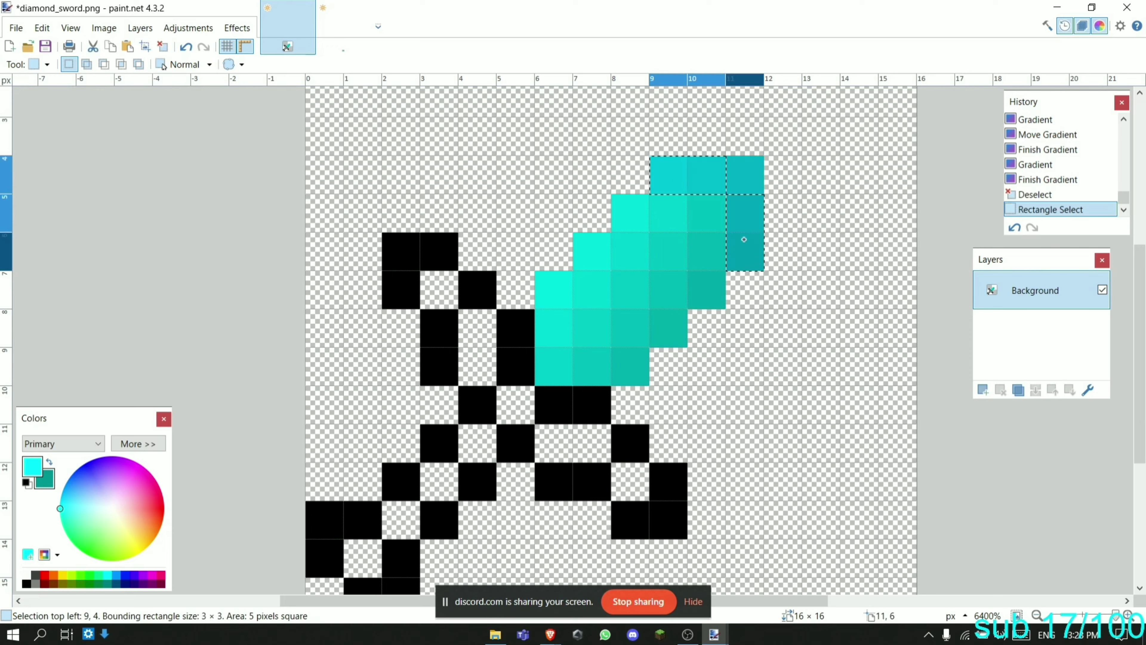
pyautogui.moveTo(744, 239); pyautogui.dragTo(744, 253)
pyautogui.click(716, 283)
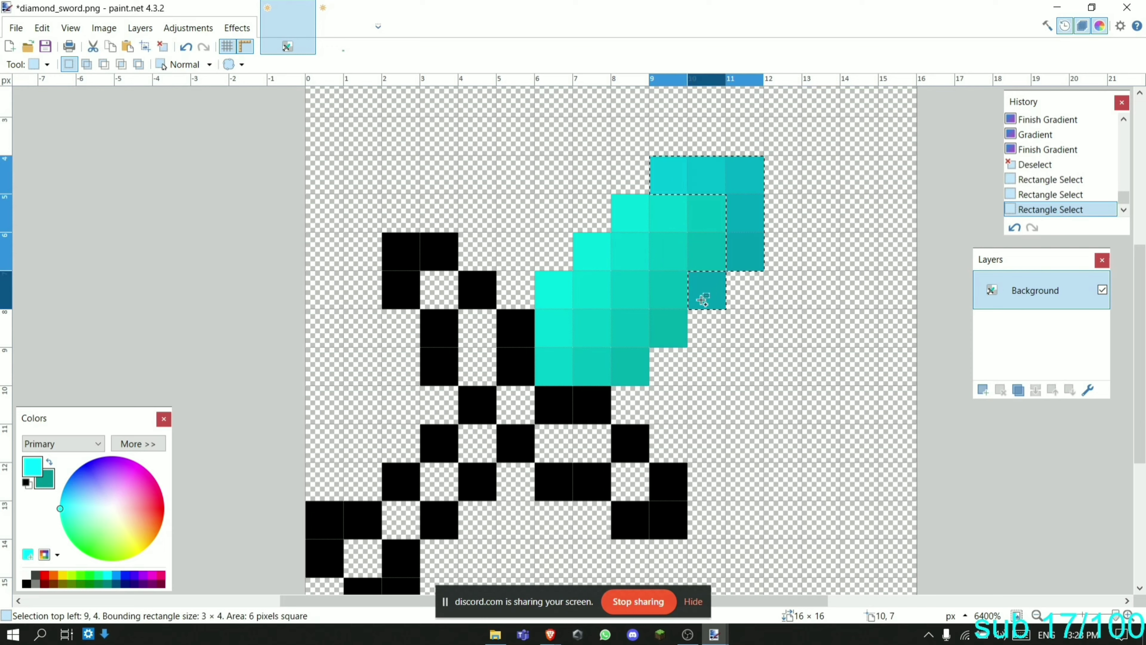
pyautogui.click(668, 324)
pyautogui.click(647, 359)
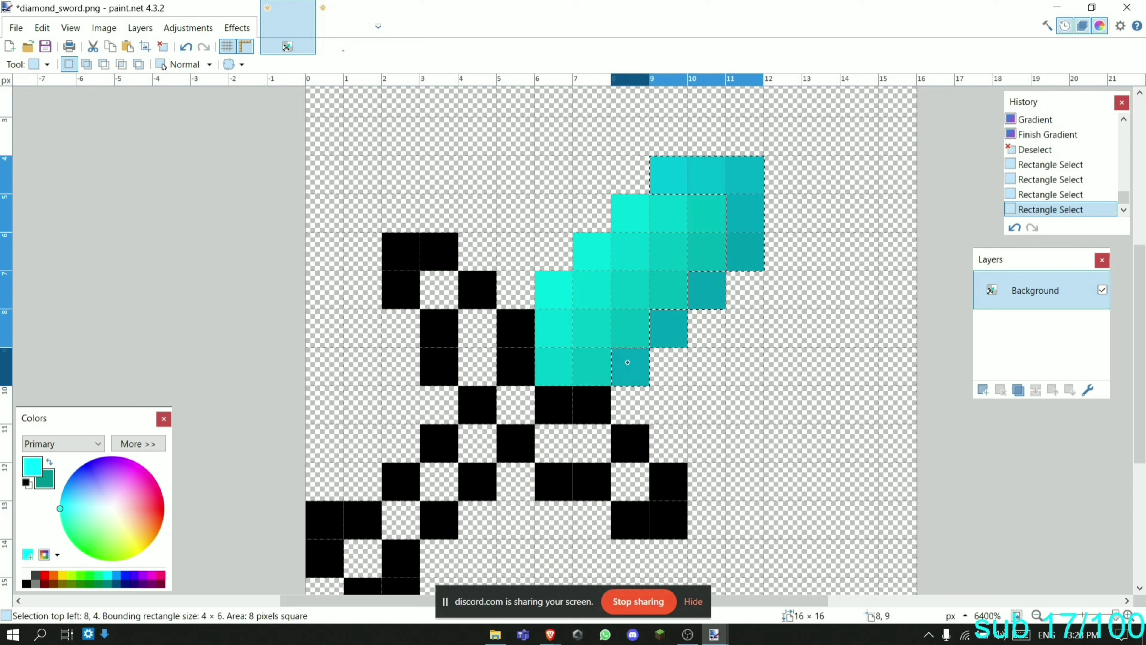
pyautogui.moveTo(555, 294); pyautogui.dragTo(605, 253)
pyautogui.moveTo(636, 217); pyautogui.dragTo(622, 216)
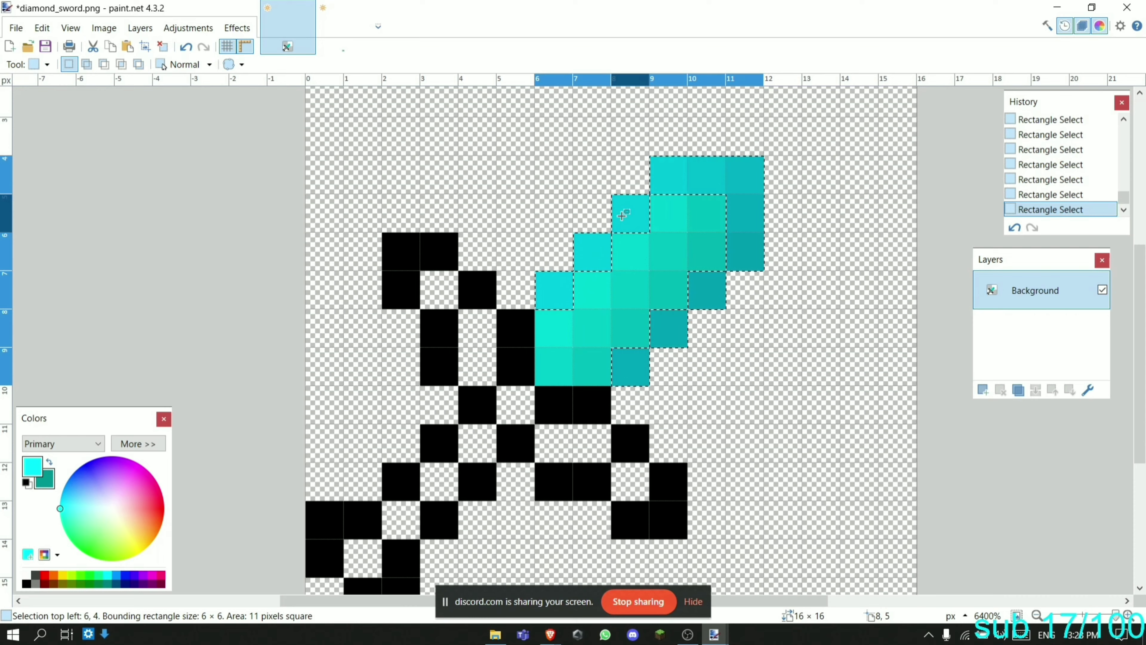
# - Darken the selected blade edge pixels with Hue / Saturation at a lightness of -40, and deselect
pyautogui.click(196, 33)
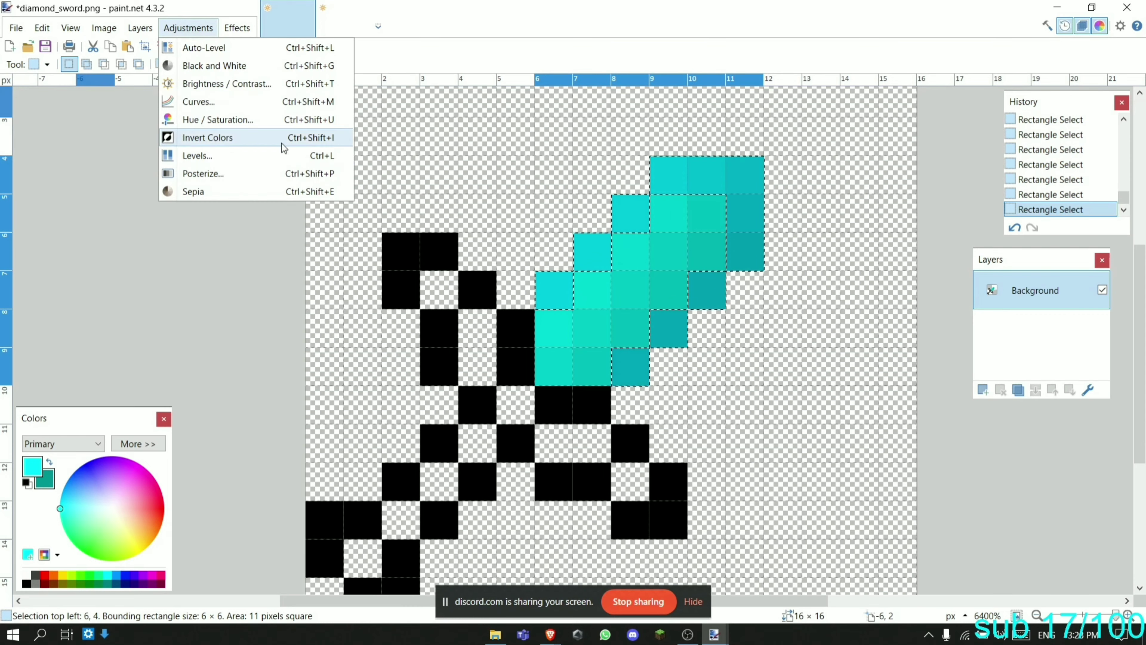
pyautogui.click(235, 121)
pyautogui.moveTo(544, 240); pyautogui.dragTo(194, 165)
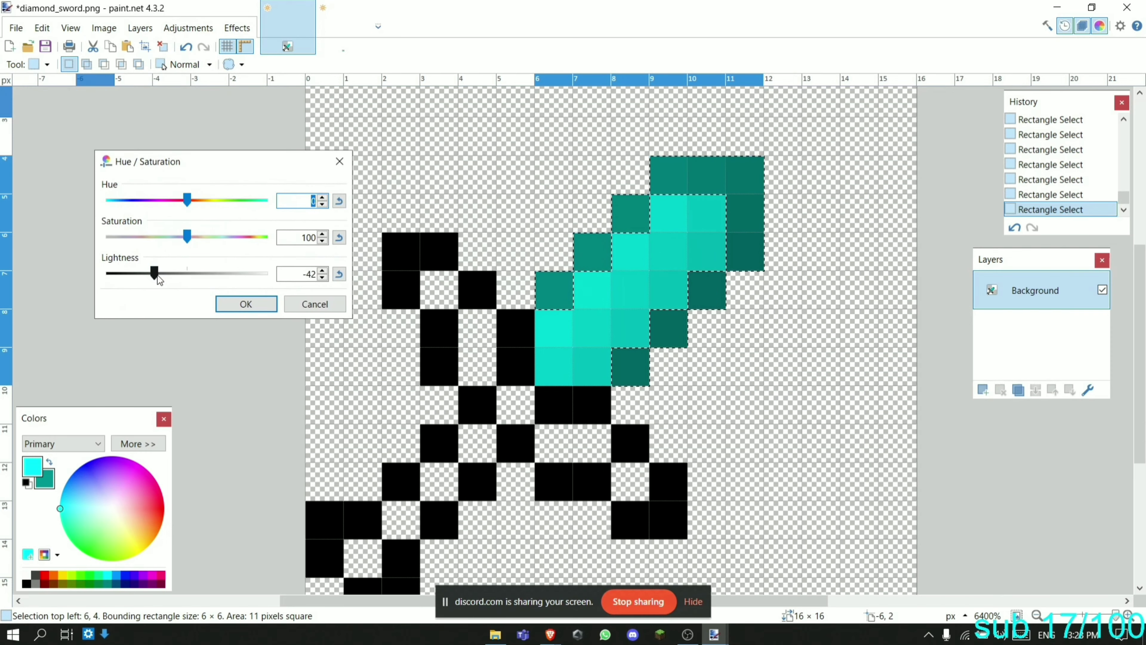
pyautogui.moveTo(163, 281); pyautogui.dragTo(155, 281)
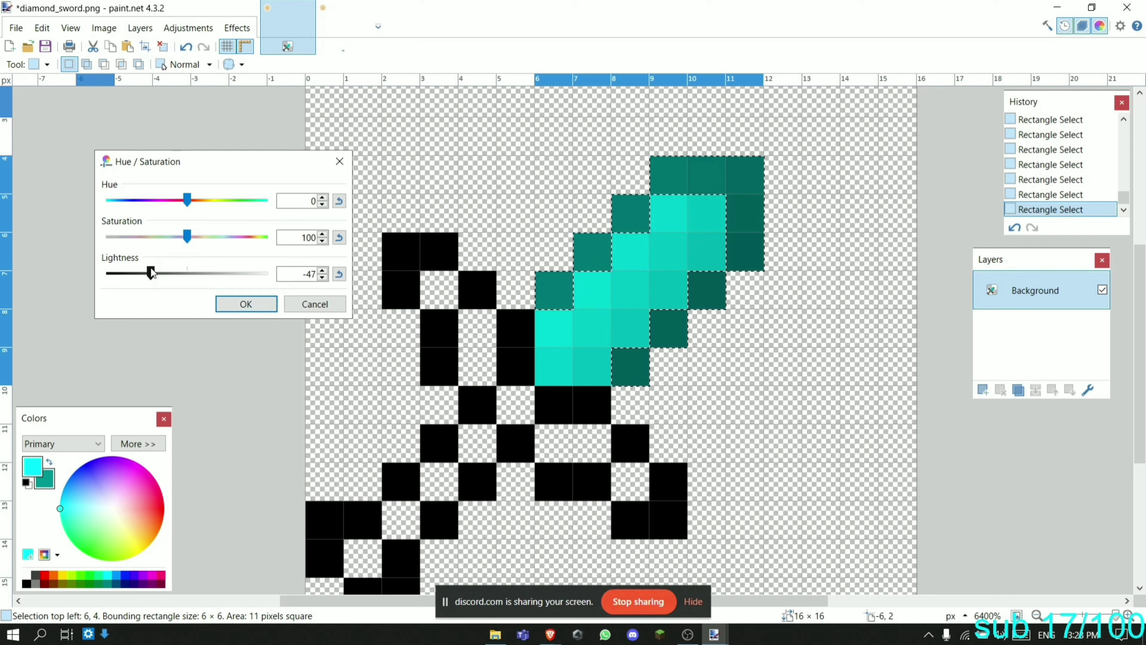
pyautogui.moveTo(153, 273); pyautogui.dragTo(157, 274)
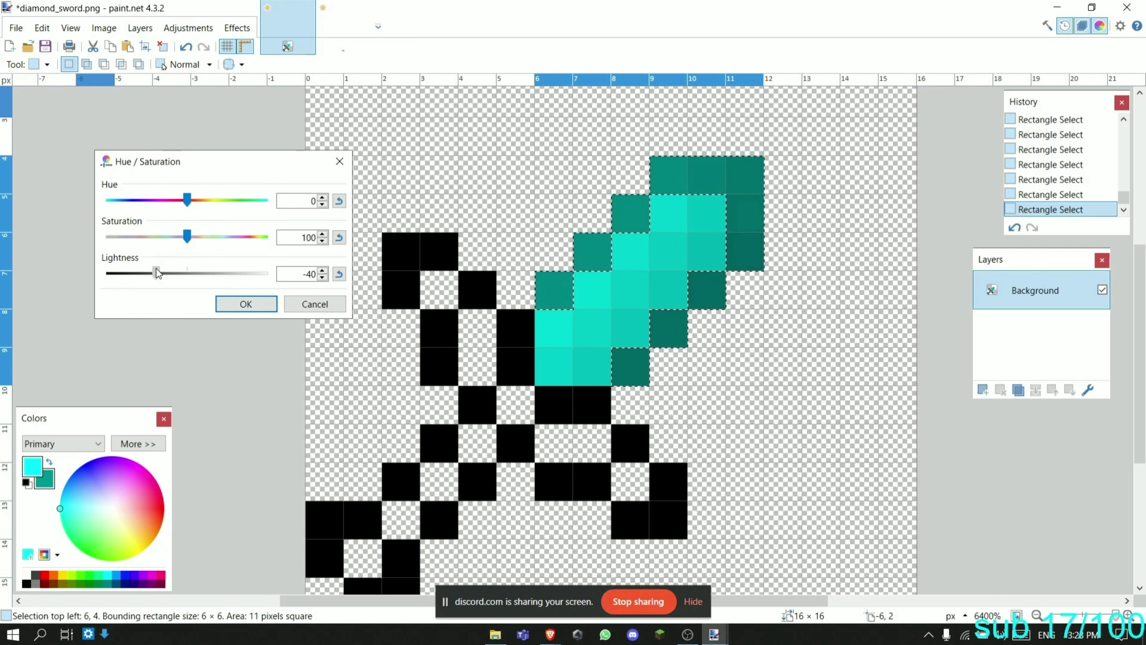
pyautogui.click(245, 304)
pyautogui.click(242, 303)
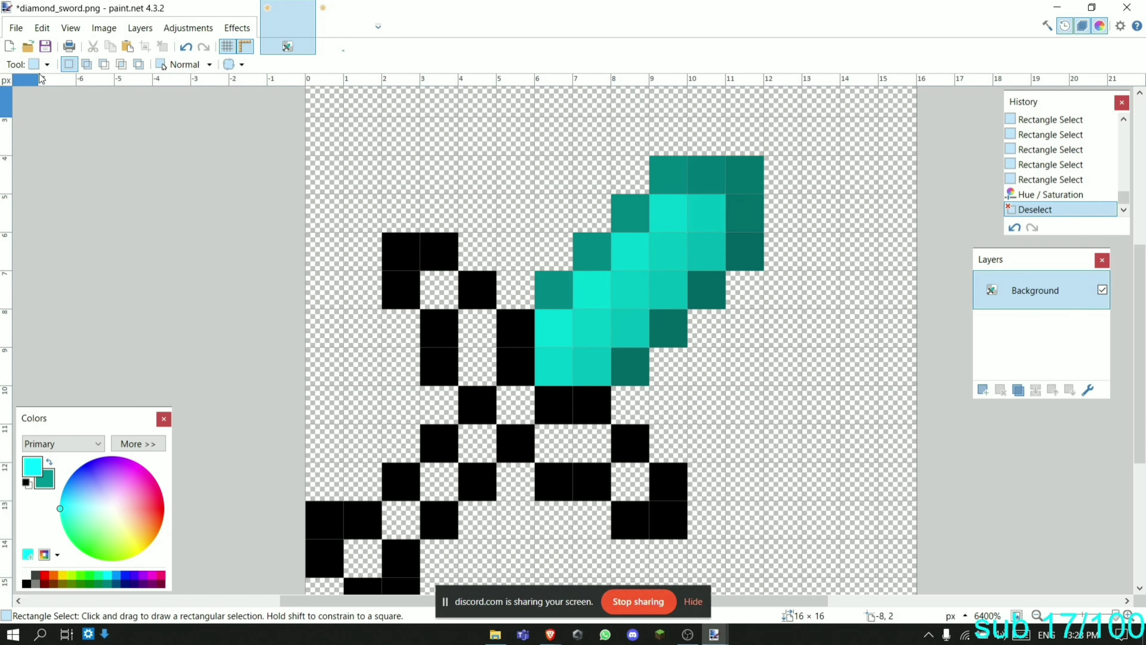
pyautogui.moveTo(604, 370)
pyautogui.mouseDown()
pyautogui.moveTo(568, 363)
pyautogui.moveTo(598, 364)
pyautogui.mouseUp()
pyautogui.keyDown('ctrl'); pyautogui.moveTo(629, 327); pyautogui.dragTo(669, 284); pyautogui.keyUp('ctrl')
pyautogui.keyDown('ctrl'); pyautogui.moveTo(694, 249); pyautogui.dragTo(693, 215); pyautogui.keyUp('ctrl')
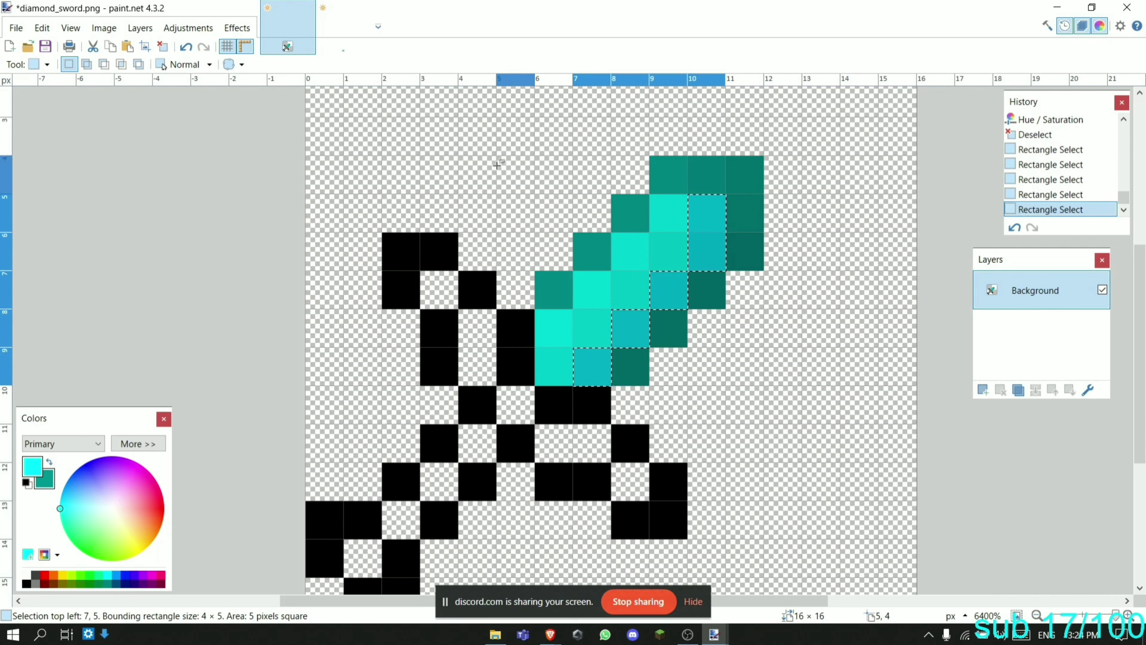
pyautogui.click(661, 243)
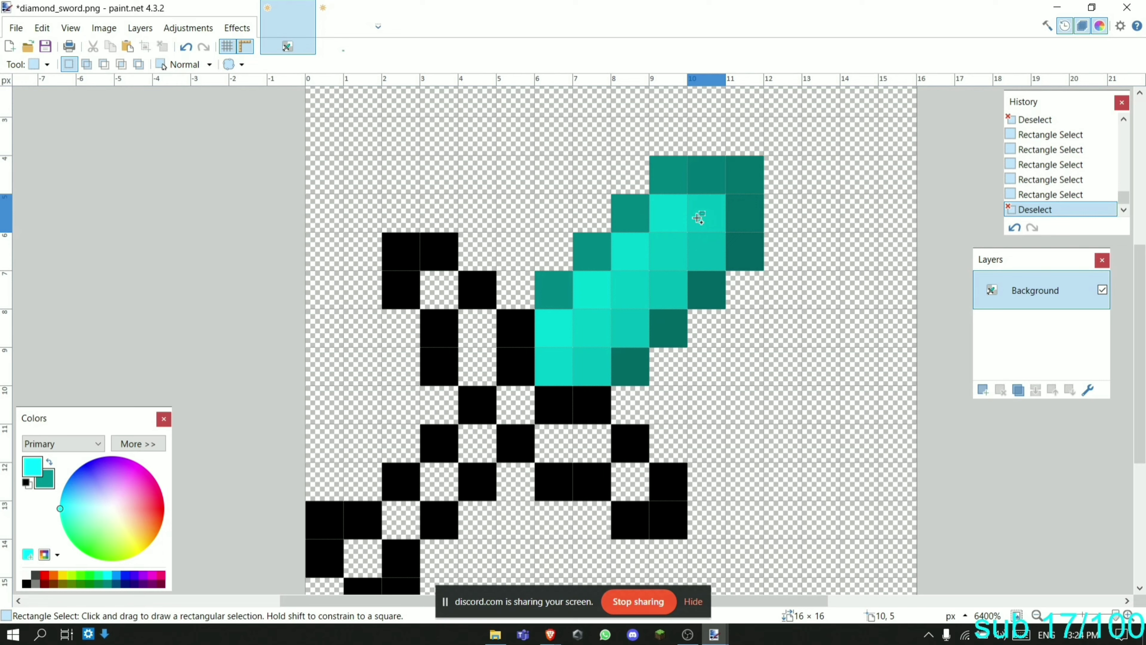
# - Select the four-pixel diagonal just inside the blade's upper edge with Rectangle Select
pyautogui.moveTo(563, 318); pyautogui.dragTo(600, 298)
pyautogui.keyDown('ctrl'); pyautogui.moveTo(612, 233); pyautogui.dragTo(649, 270); pyautogui.keyUp('ctrl')
pyautogui.keyDown('ctrl'); pyautogui.moveTo(685, 222); pyautogui.dragTo(650, 194); pyautogui.keyUp('ctrl')
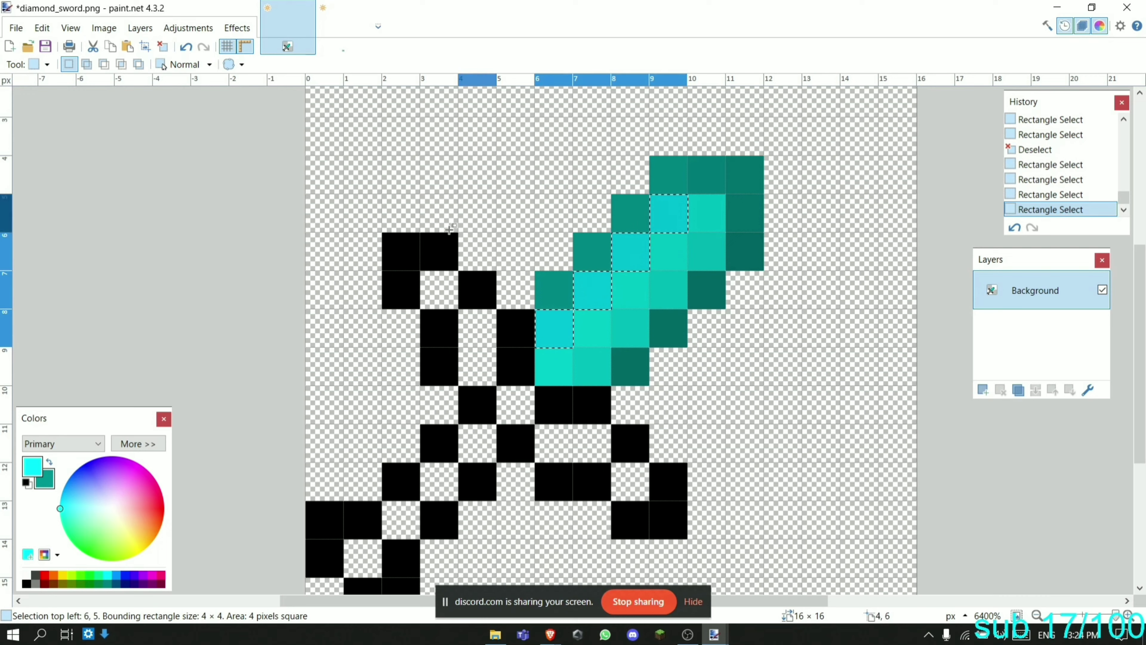
pyautogui.click(205, 35)
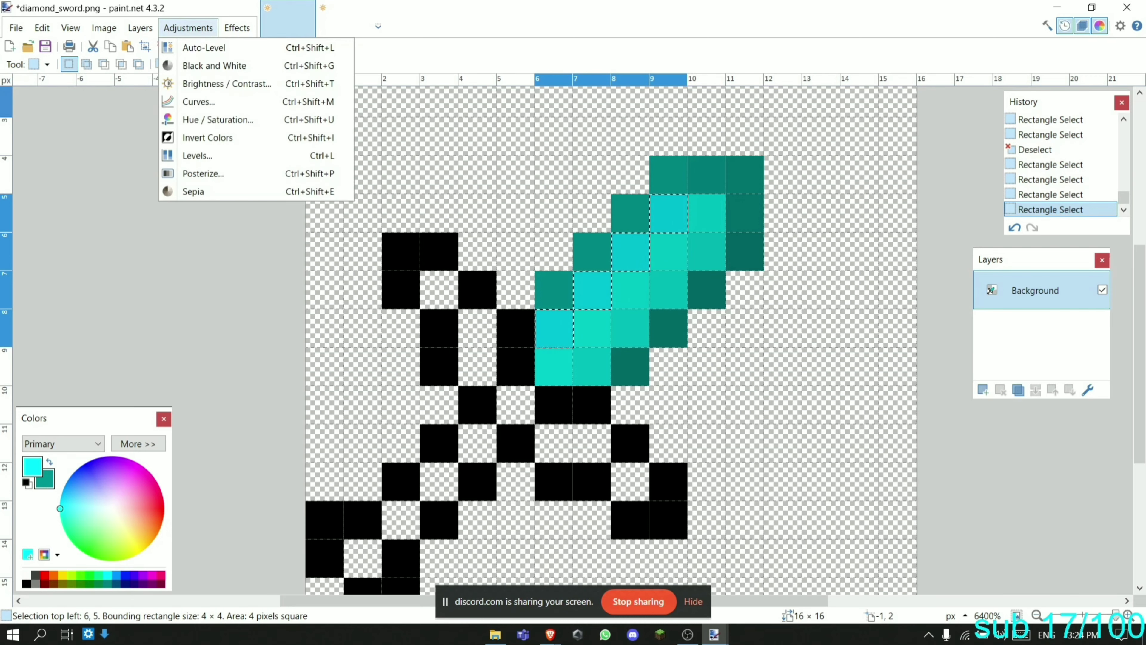
pyautogui.click(248, 82)
pyautogui.moveTo(585, 259); pyautogui.dragTo(270, 200)
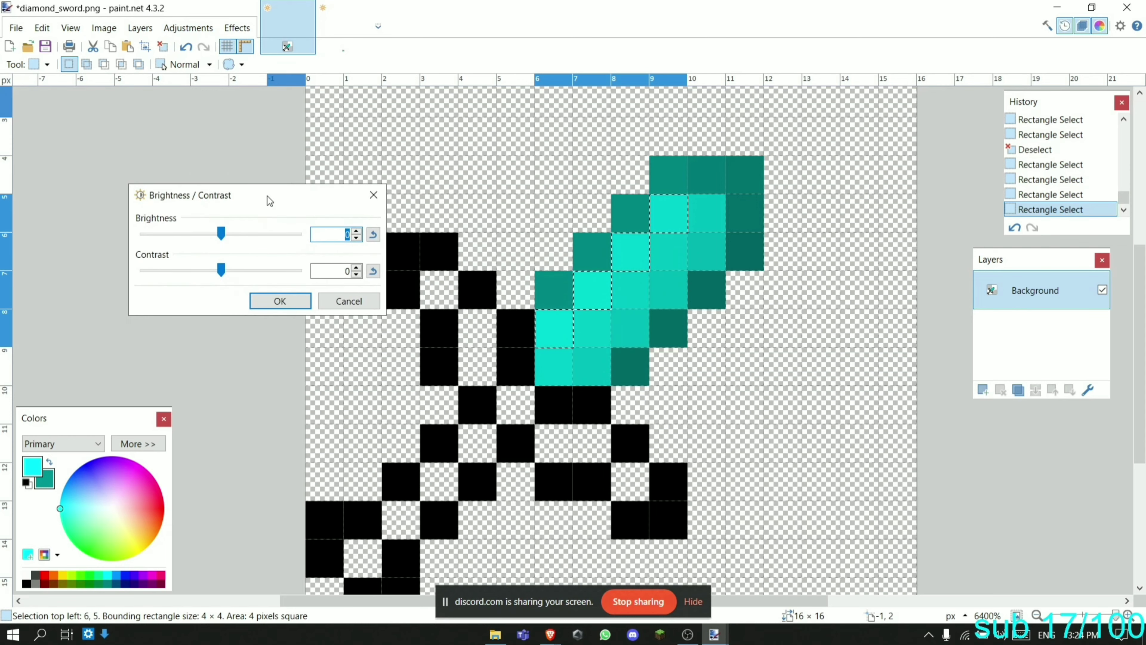
pyautogui.click(380, 200)
# - Lighten the selected diagonal with Hue / Saturation at a lightness of 17, and deselect
pyautogui.click(187, 28)
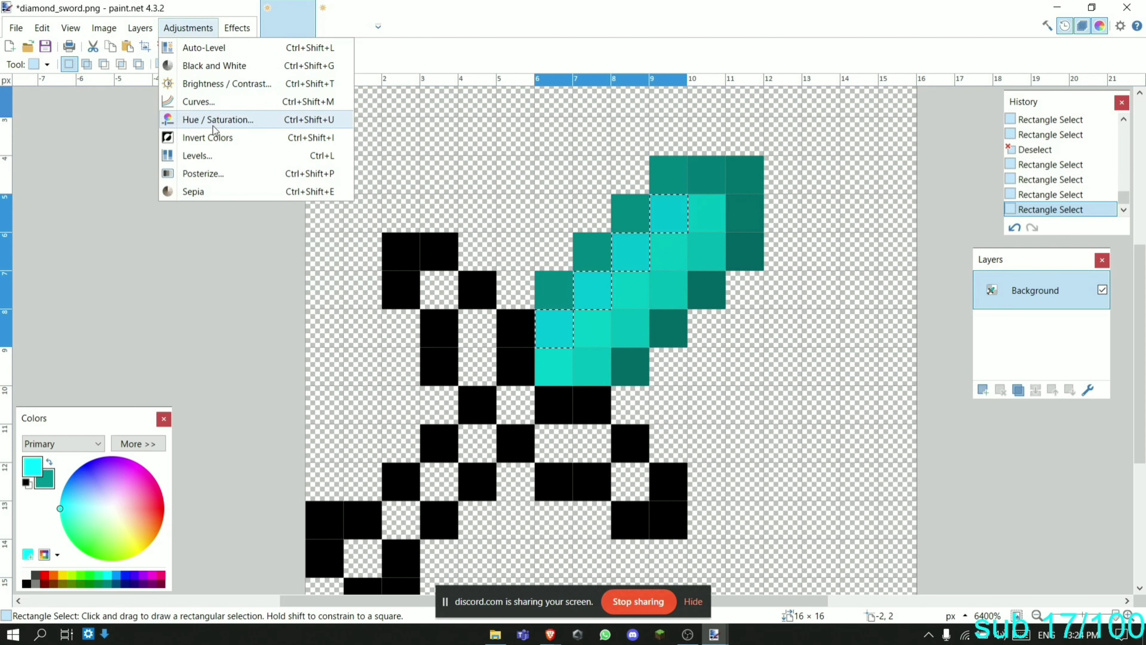
pyautogui.click(213, 128)
pyautogui.moveTo(451, 256); pyautogui.dragTo(152, 163)
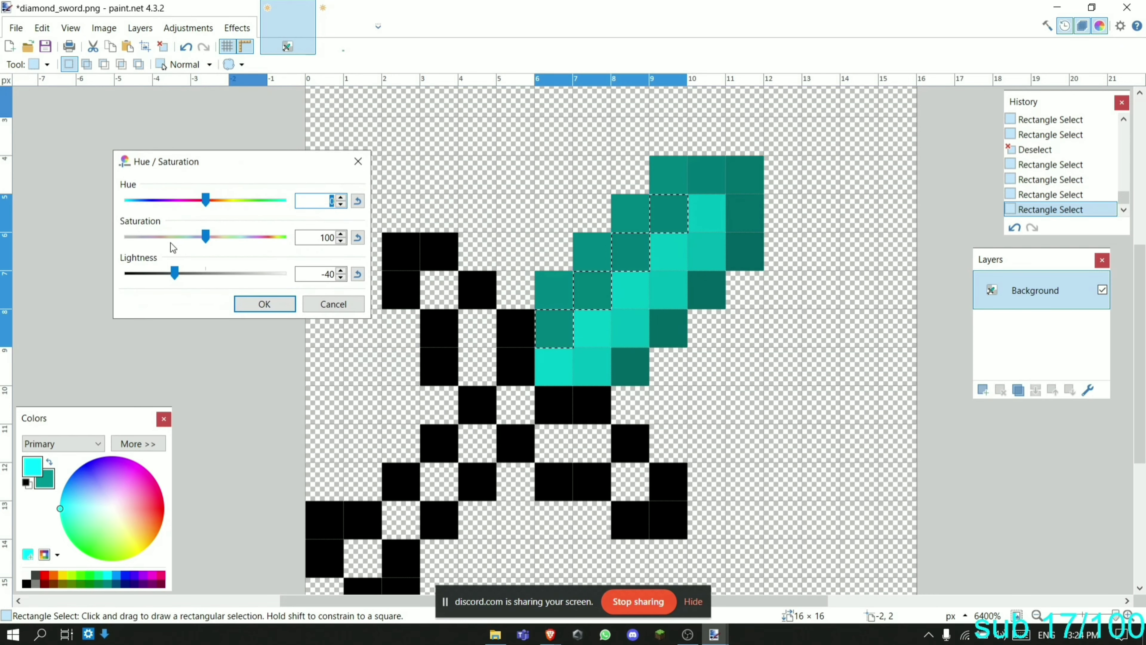
pyautogui.moveTo(190, 273); pyautogui.dragTo(213, 276)
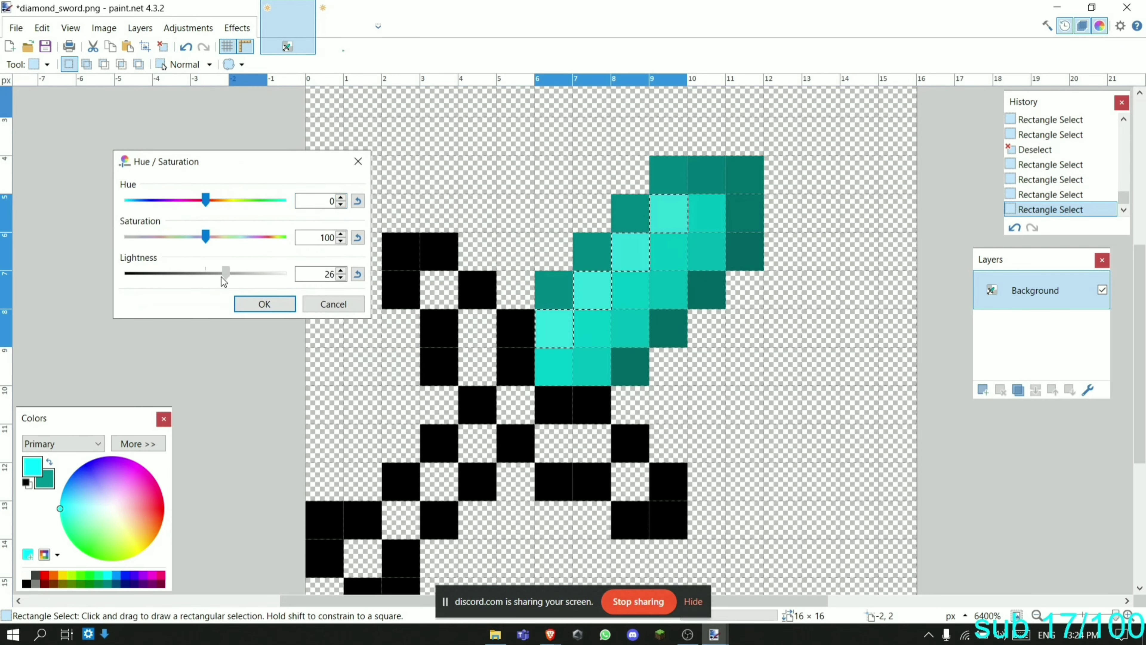
pyautogui.press('Return')
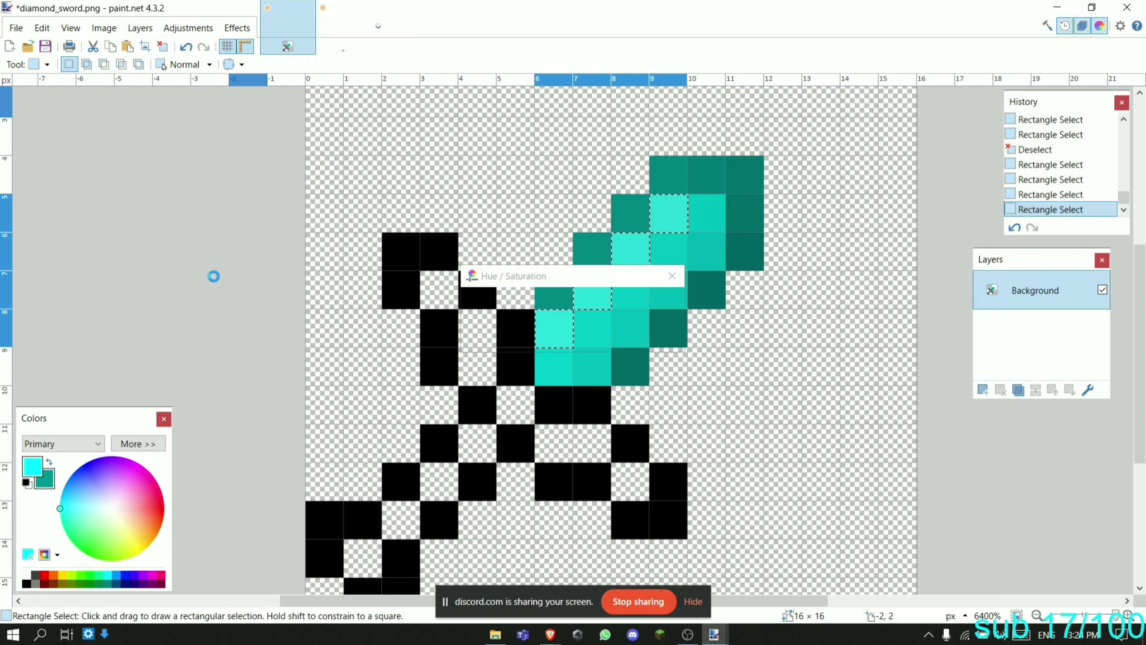
pyautogui.hotkey('ctrl', 'd')
# - Select the five-pixel diagonal along the blade's middle, apply Hue / Saturation with a lightness of -1, and deselect
pyautogui.moveTo(562, 365); pyautogui.dragTo(566, 367)
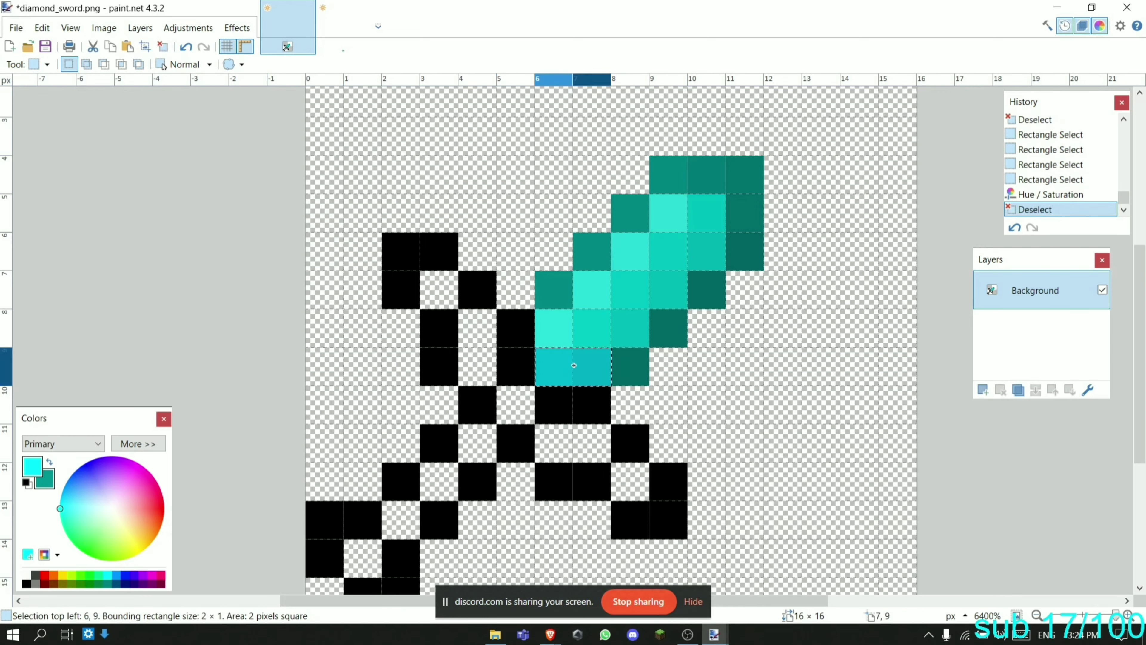
pyautogui.keyDown('ctrl'); pyautogui.click(631, 290); pyautogui.keyUp('ctrl')
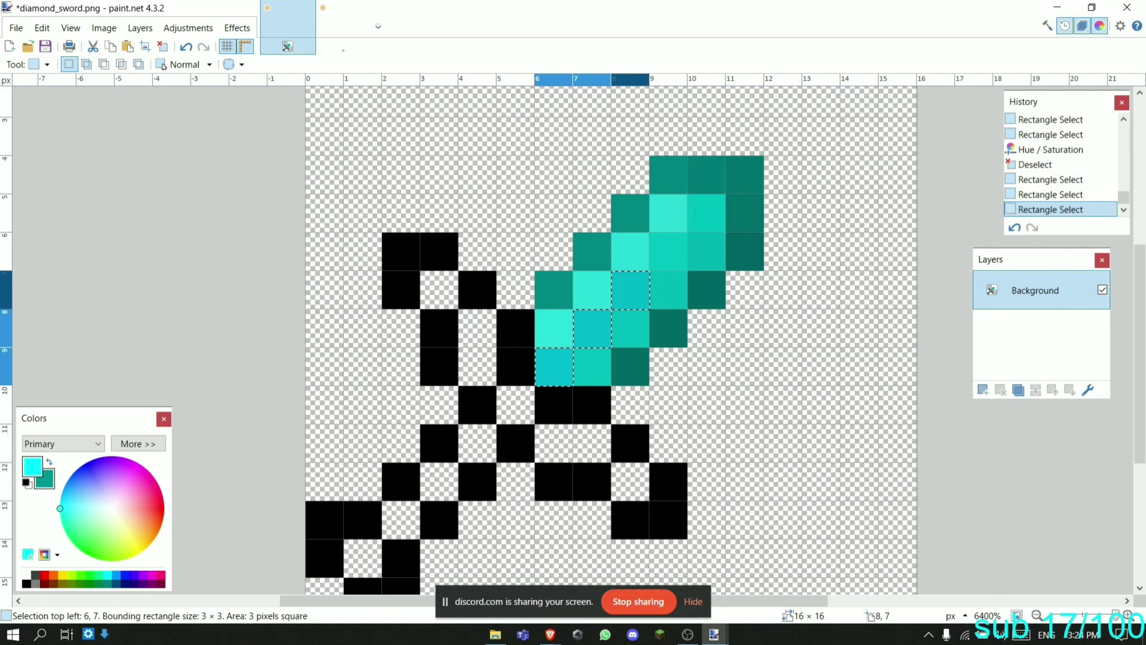
pyautogui.moveTo(704, 253); pyautogui.dragTo(708, 214)
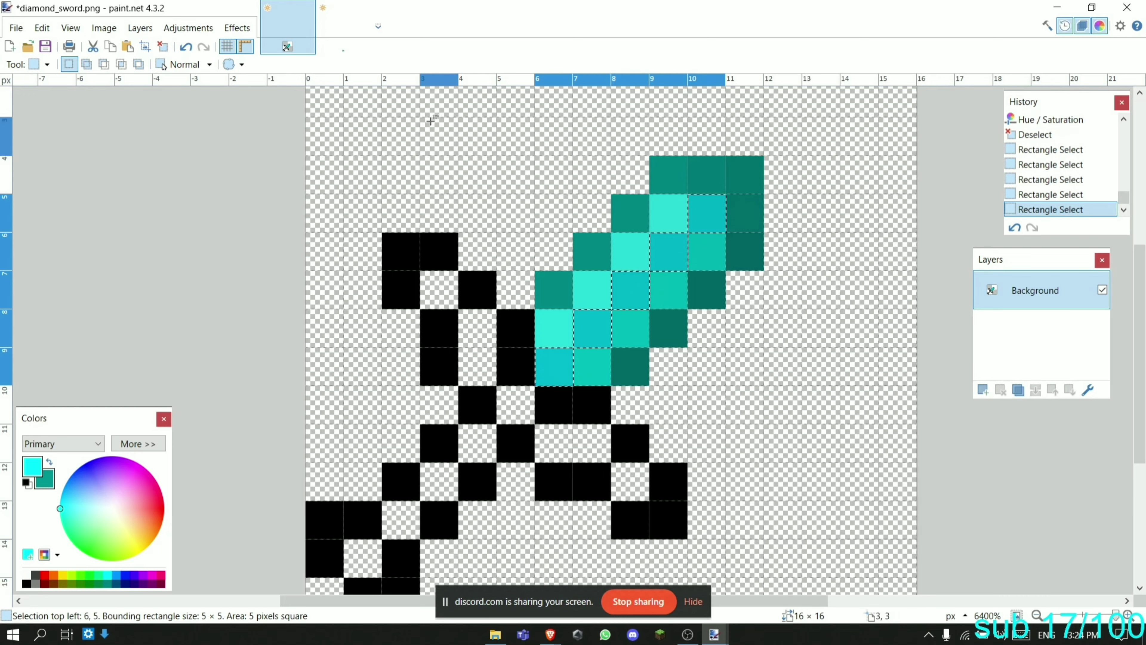
pyautogui.click(197, 28)
pyautogui.click(238, 120)
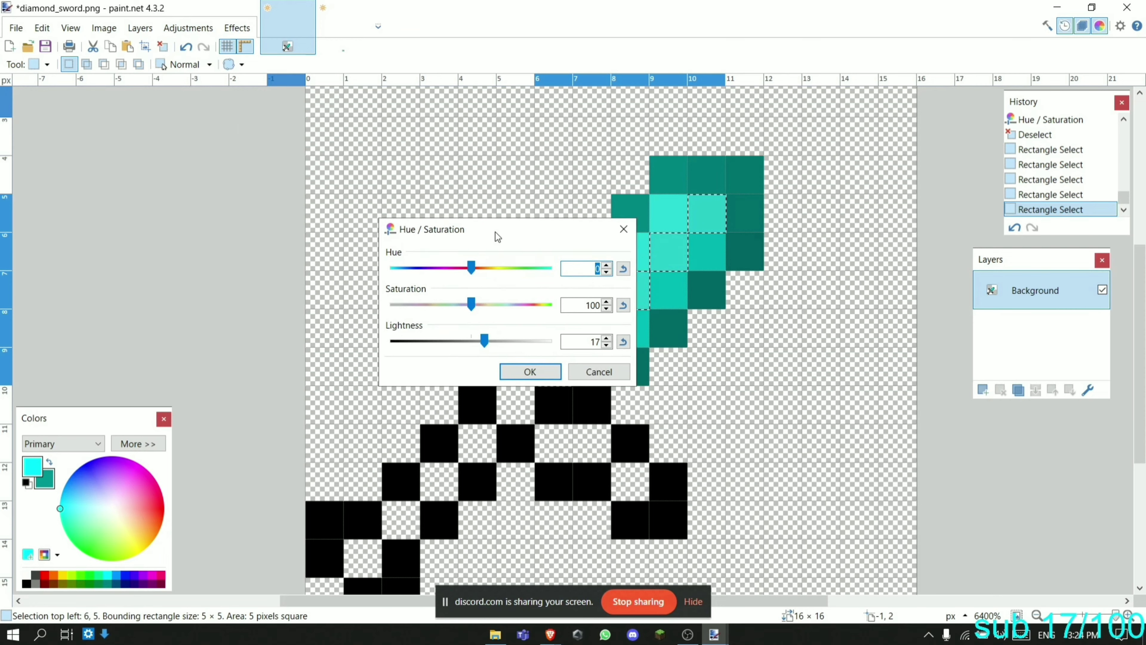
pyautogui.moveTo(497, 236); pyautogui.dragTo(251, 180)
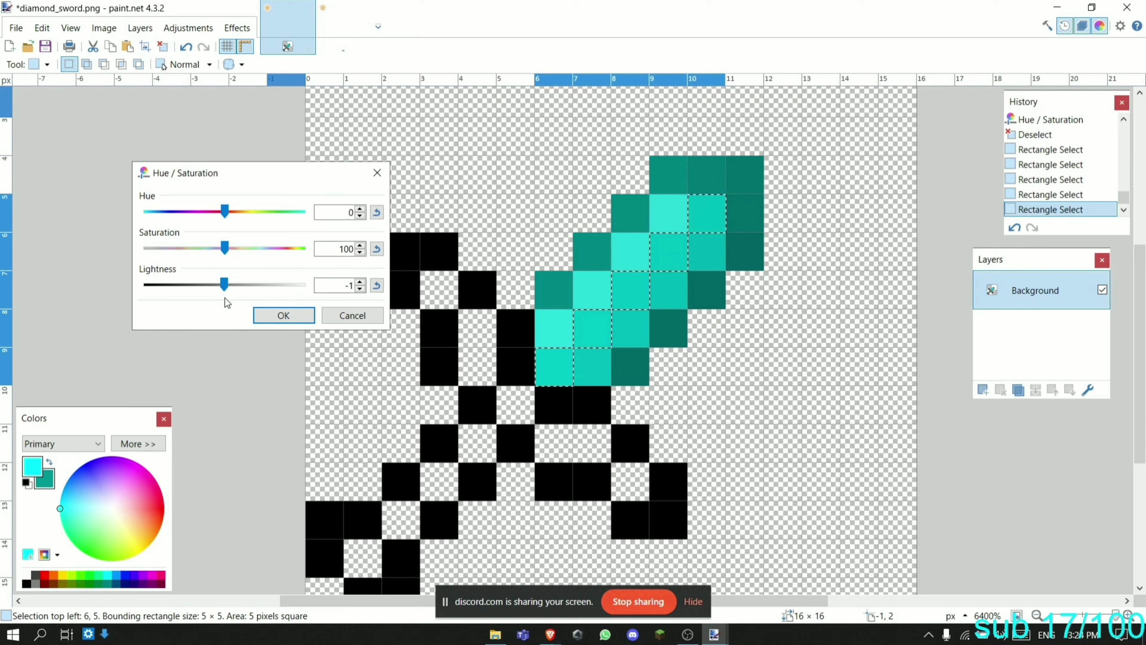
pyautogui.press('Return')
pyautogui.hotkey('ctrl', 'd')
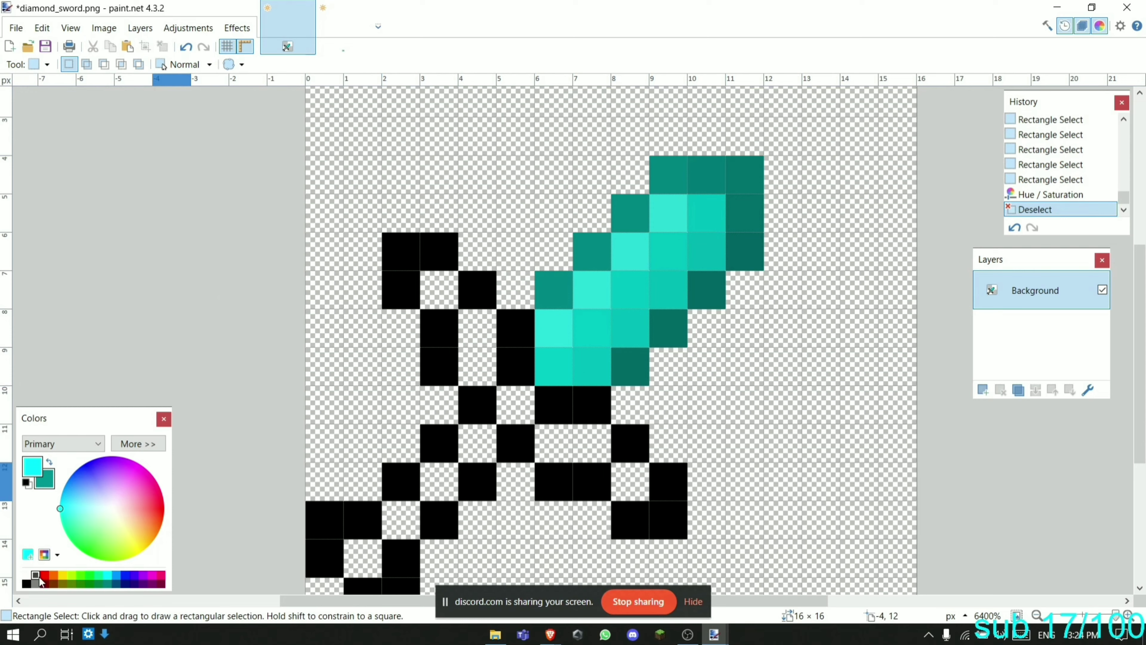
# - Set the primary color to mid grey 757575 and the secondary color to a near-black grey
pyautogui.click(131, 444)
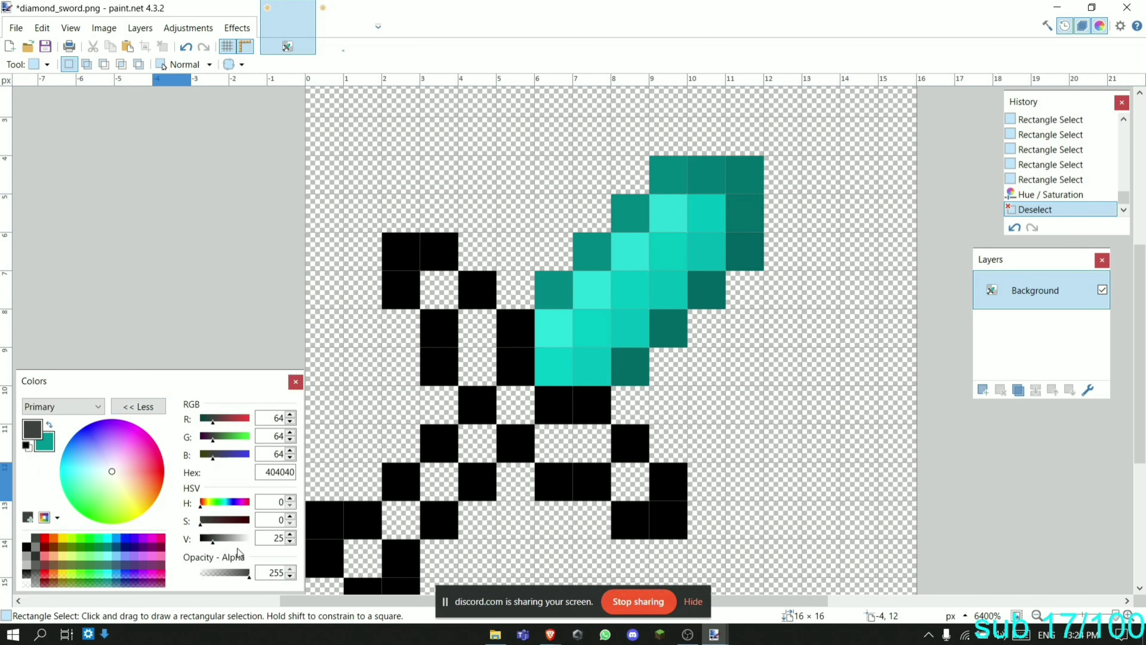
pyautogui.moveTo(223, 545); pyautogui.dragTo(225, 546)
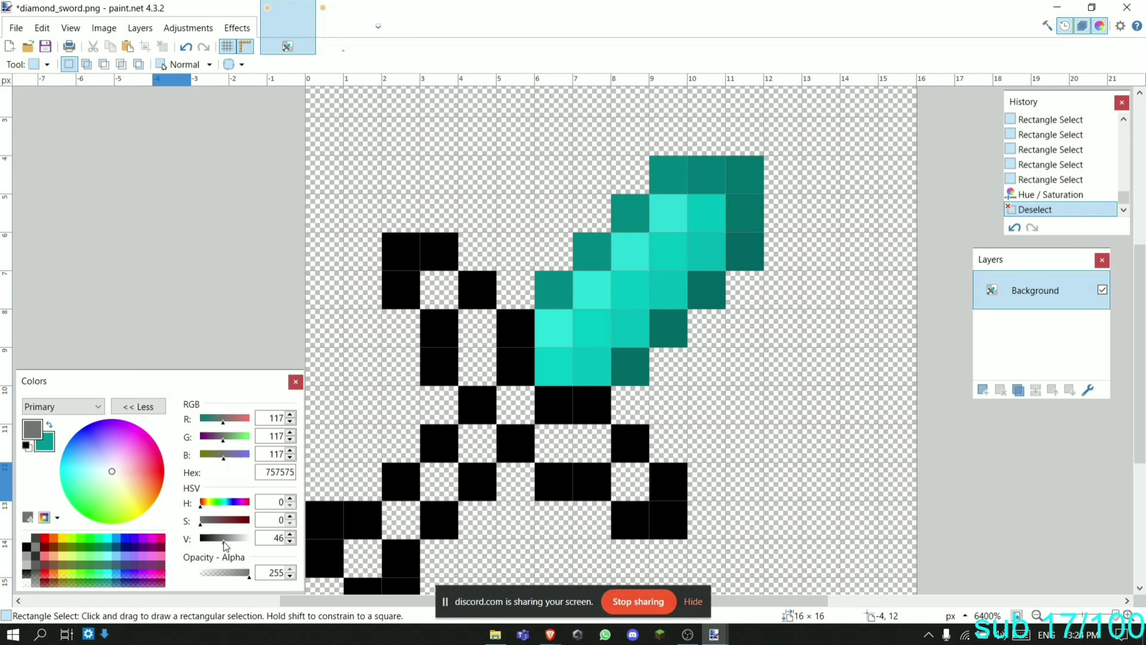
pyautogui.click(52, 444)
pyautogui.rightClick(28, 547)
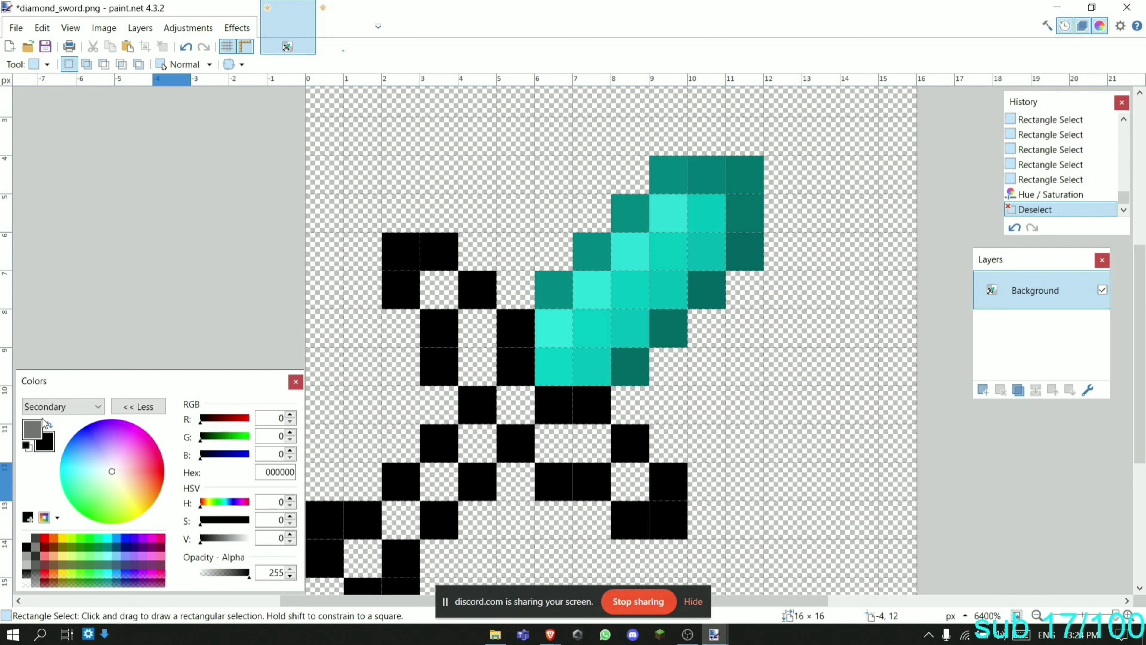
pyautogui.click(32, 428)
# - Select the upper arm of the crossguard with the Magic Wand, including its transparent interior and black outline pixels
pyautogui.click(41, 64)
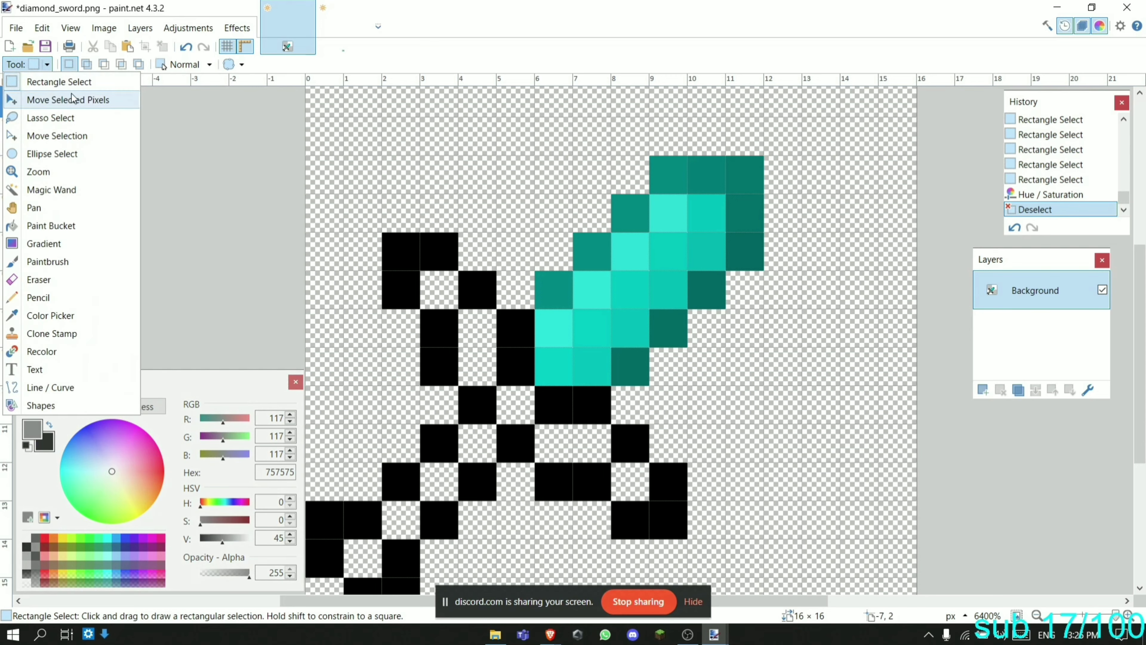
pyautogui.click(81, 190)
pyautogui.click(439, 289)
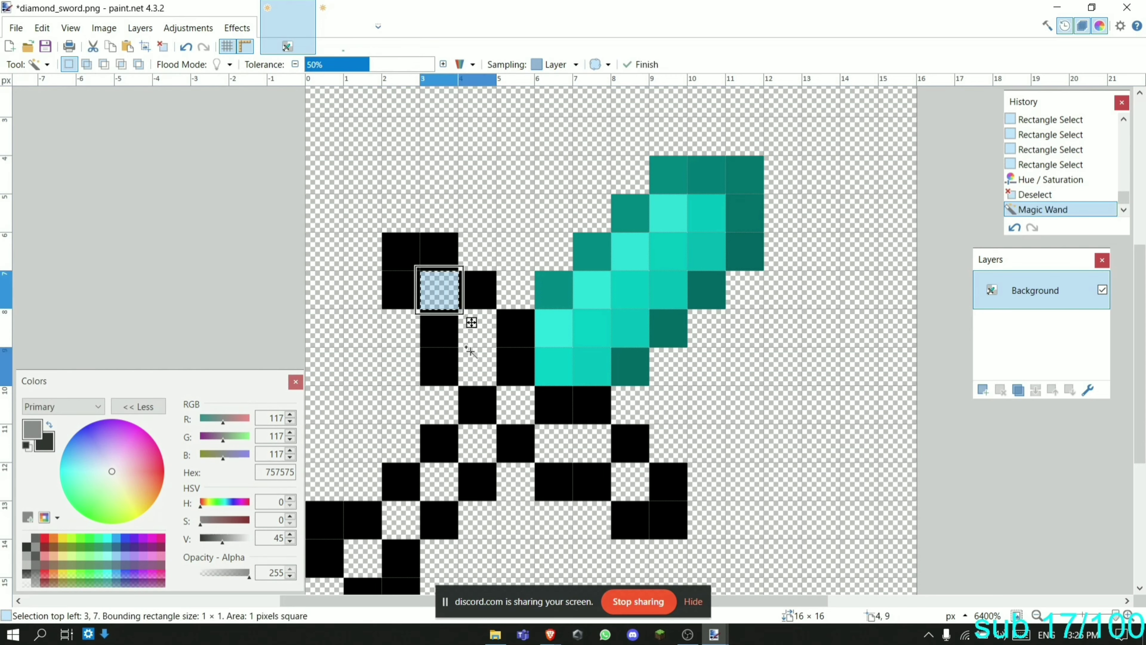
pyautogui.keyDown('ctrl'); pyautogui.click(477, 366); pyautogui.keyUp('ctrl')
pyautogui.keyDown('ctrl'); pyautogui.click(432, 330); pyautogui.keyUp('ctrl')
pyautogui.keyDown('ctrl'); pyautogui.click(401, 253); pyautogui.keyUp('ctrl')
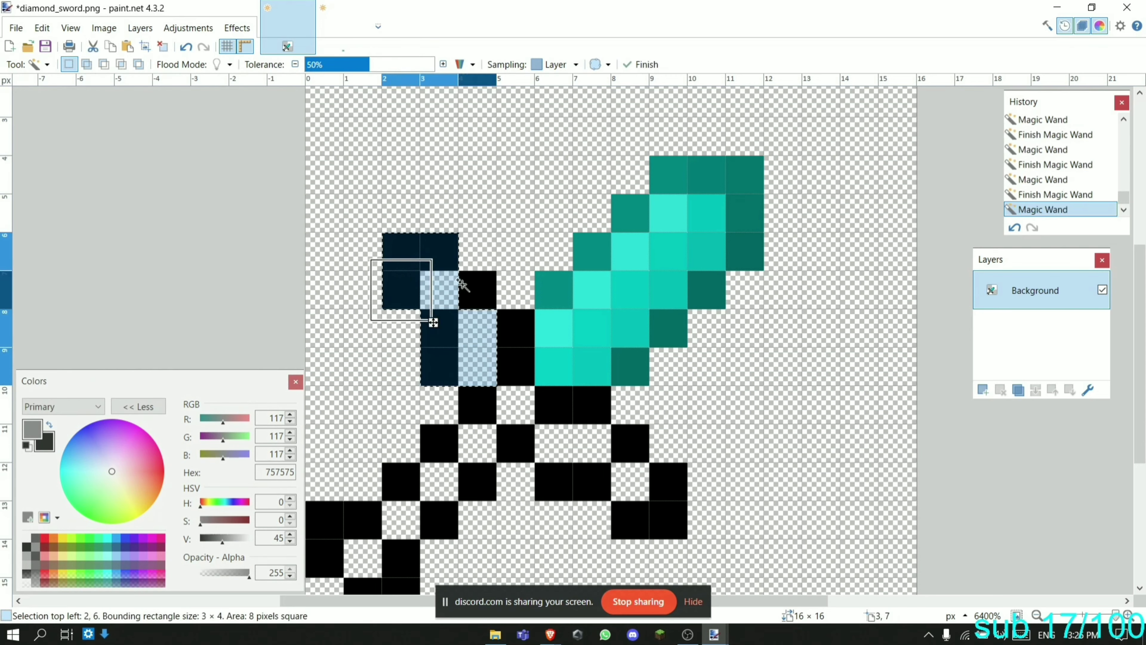
pyautogui.keyDown('ctrl'); pyautogui.click(477, 292); pyautogui.keyUp('ctrl')
pyautogui.keyDown('ctrl'); pyautogui.click(511, 361); pyautogui.keyUp('ctrl')
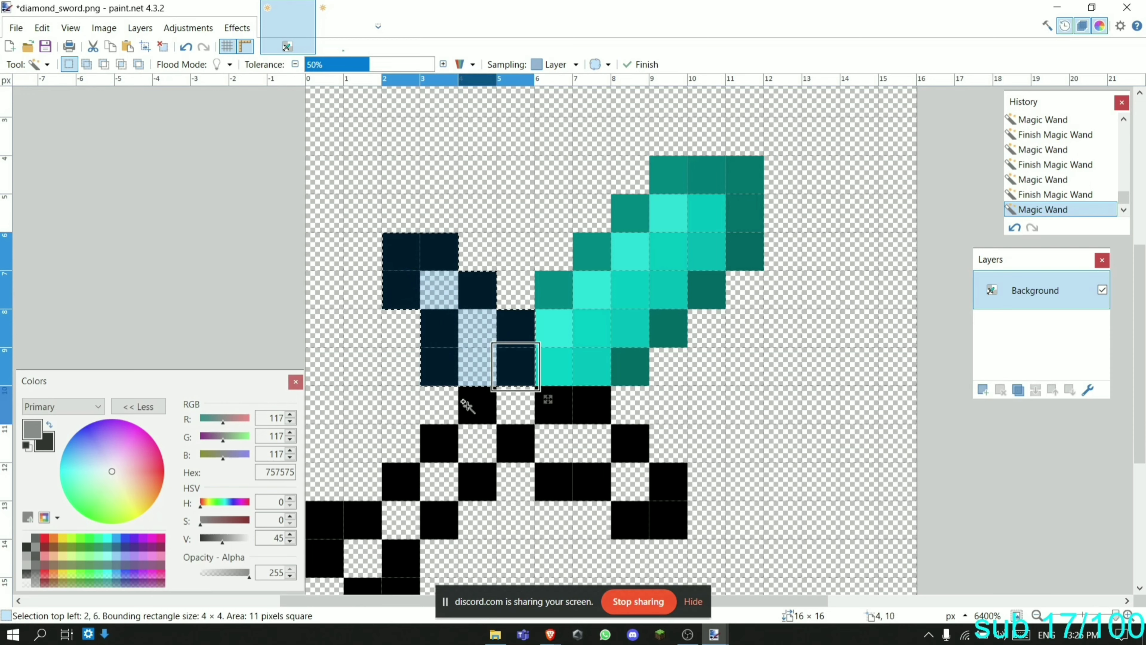
# - Add the crossguard's lower arm and its center pixels, both outline and transparent interior, to the Magic Wand selection
pyautogui.keyDown('ctrl'); pyautogui.click(602, 413); pyautogui.keyUp('ctrl')
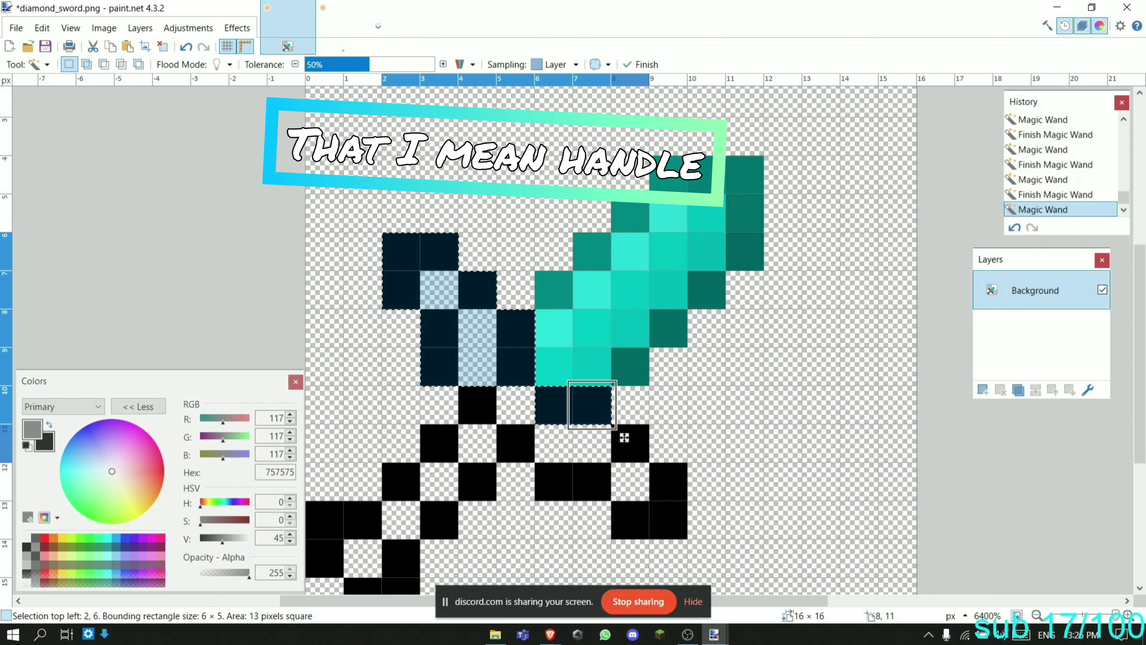
pyautogui.keyDown('ctrl'); pyautogui.click(632, 444); pyautogui.keyUp('ctrl')
pyautogui.keyDown('ctrl'); pyautogui.click(647, 517); pyautogui.keyUp('ctrl')
pyautogui.keyDown('ctrl'); pyautogui.click(586, 481); pyautogui.keyUp('ctrl')
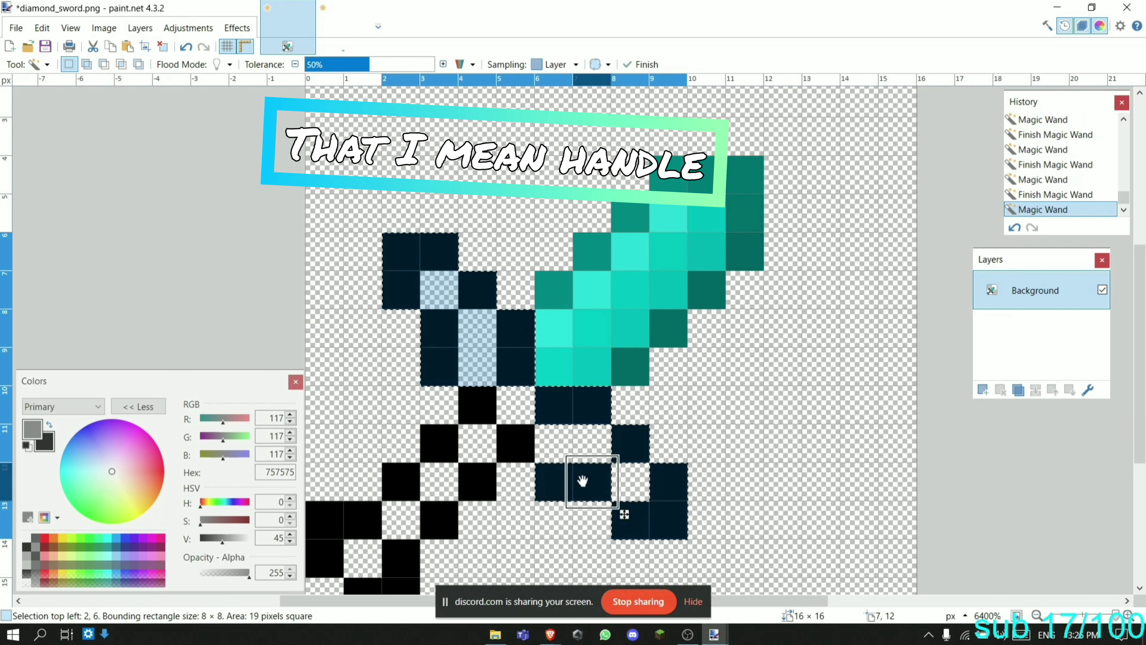
pyautogui.keyDown('ctrl'); pyautogui.click(586, 440); pyautogui.keyUp('ctrl')
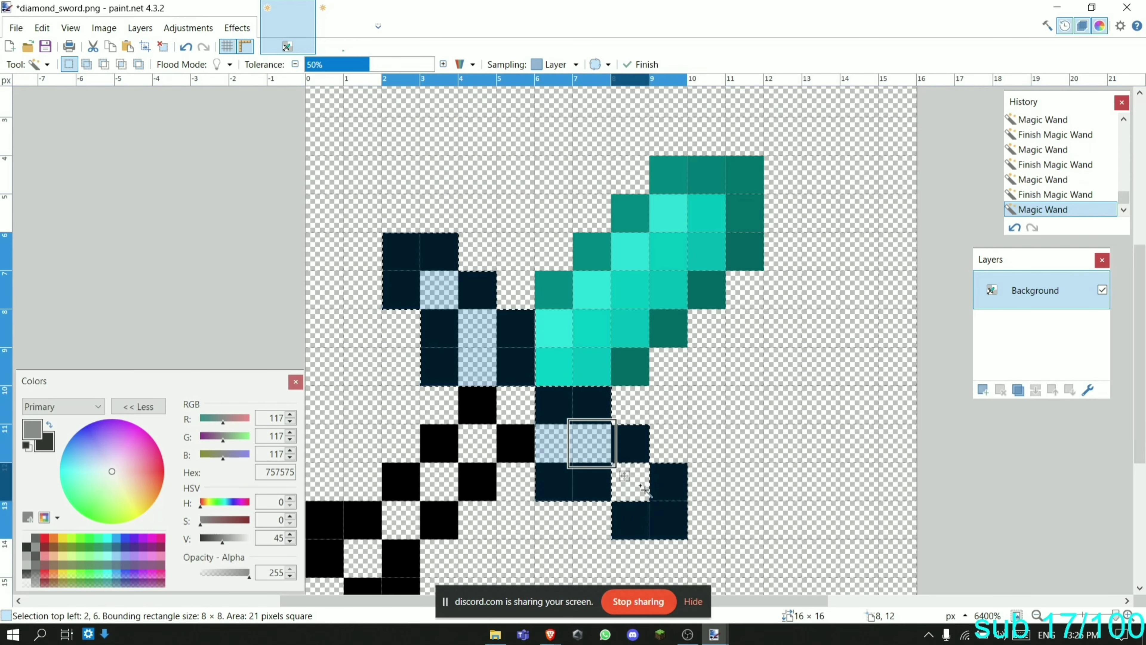
pyautogui.keyDown('ctrl'); pyautogui.click(623, 487); pyautogui.keyUp('ctrl')
pyautogui.keyDown('ctrl'); pyautogui.click(515, 404); pyautogui.keyUp('ctrl')
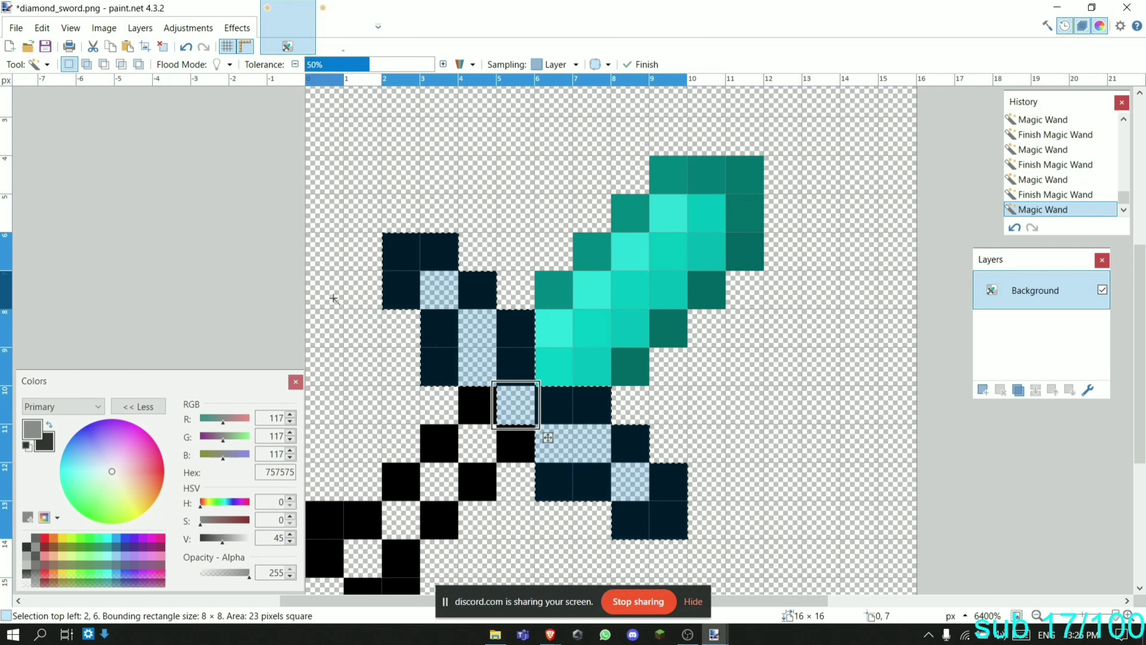
pyautogui.keyDown('ctrl'); pyautogui.click(478, 401); pyautogui.keyUp('ctrl')
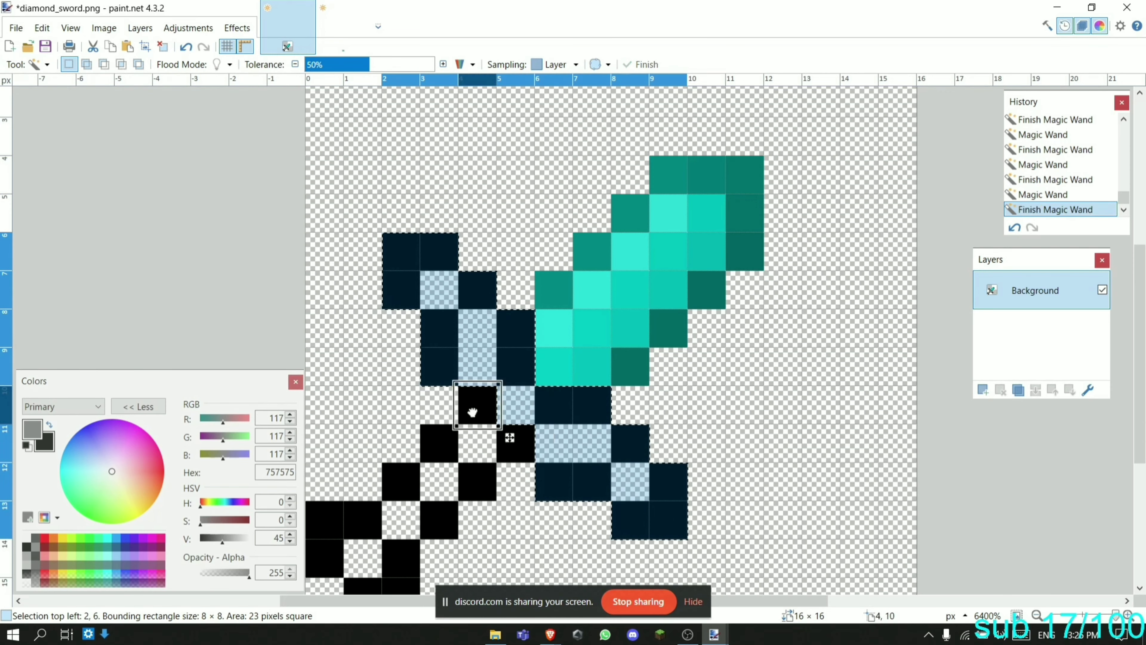
pyautogui.keyDown('ctrl'); pyautogui.click(510, 441); pyautogui.keyUp('ctrl')
# - Fill the selected crossguard with a linear gradient running diagonally from grey on the handle side to near-black on the blade side, and deselect
pyautogui.click(41, 64)
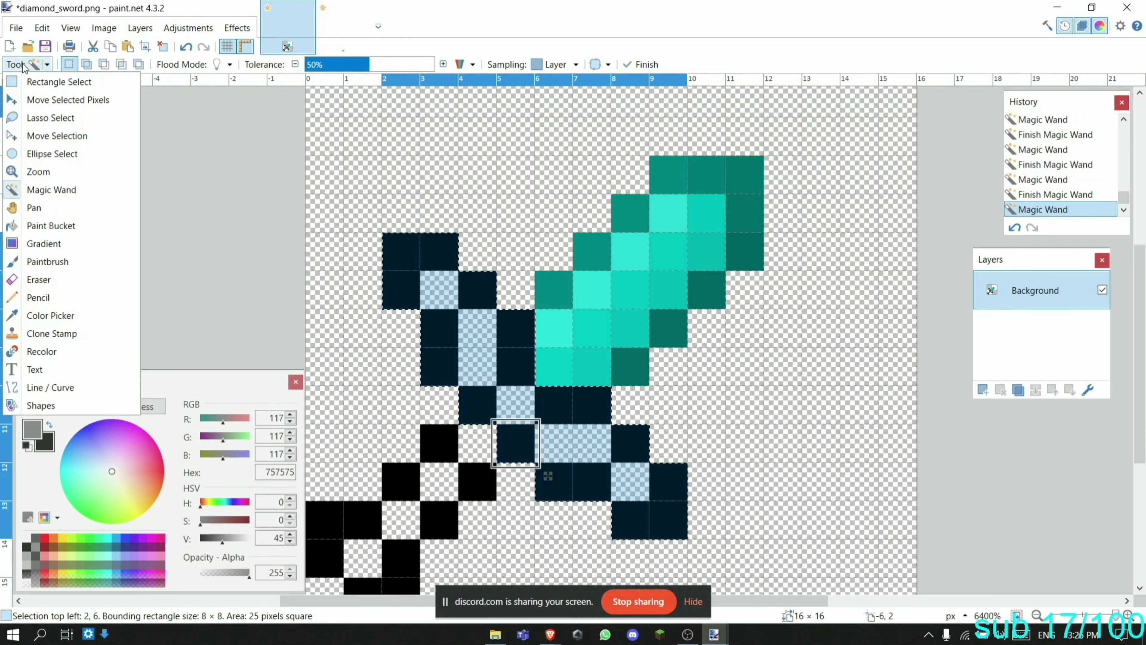
pyautogui.click(44, 243)
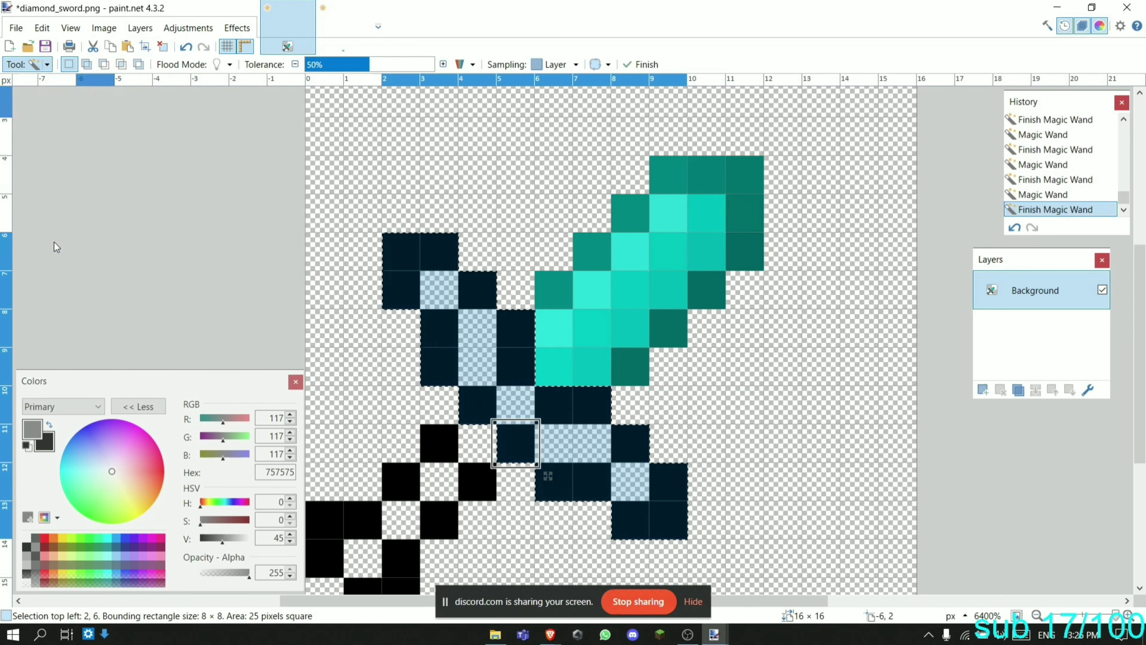
pyautogui.moveTo(471, 456); pyautogui.dragTo(605, 314)
pyautogui.hotkey('ctrl', 'd')
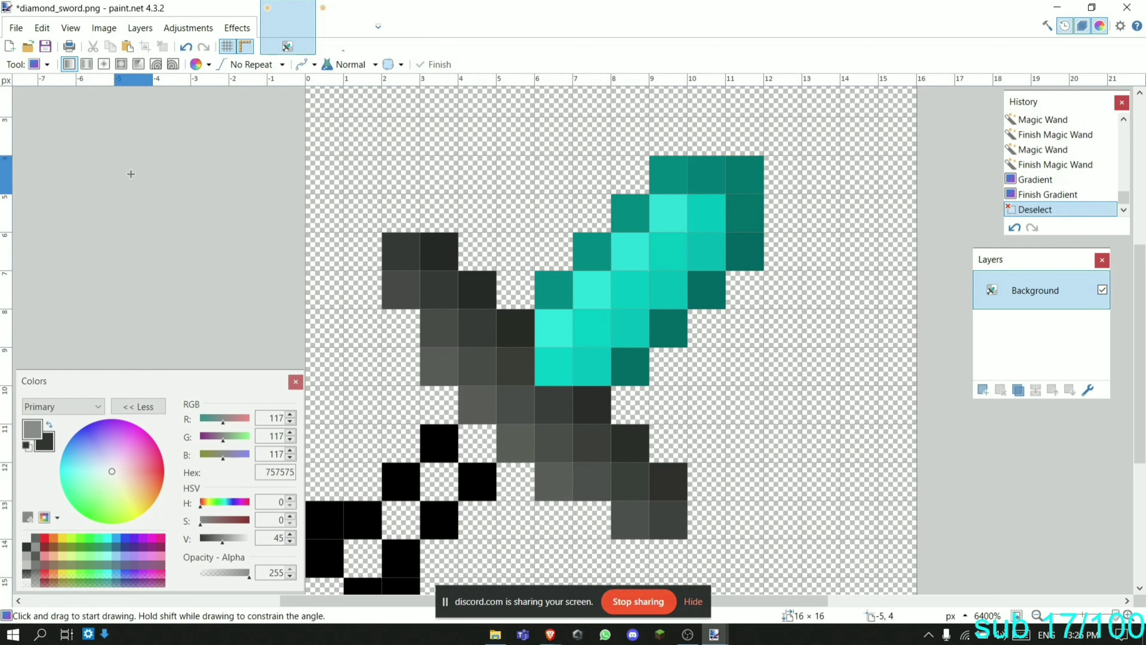
# - Select the crossguard's outline pixels on both arms and both sides with Rectangle Select, leaving out its inner row of pixels
pyautogui.click(35, 65)
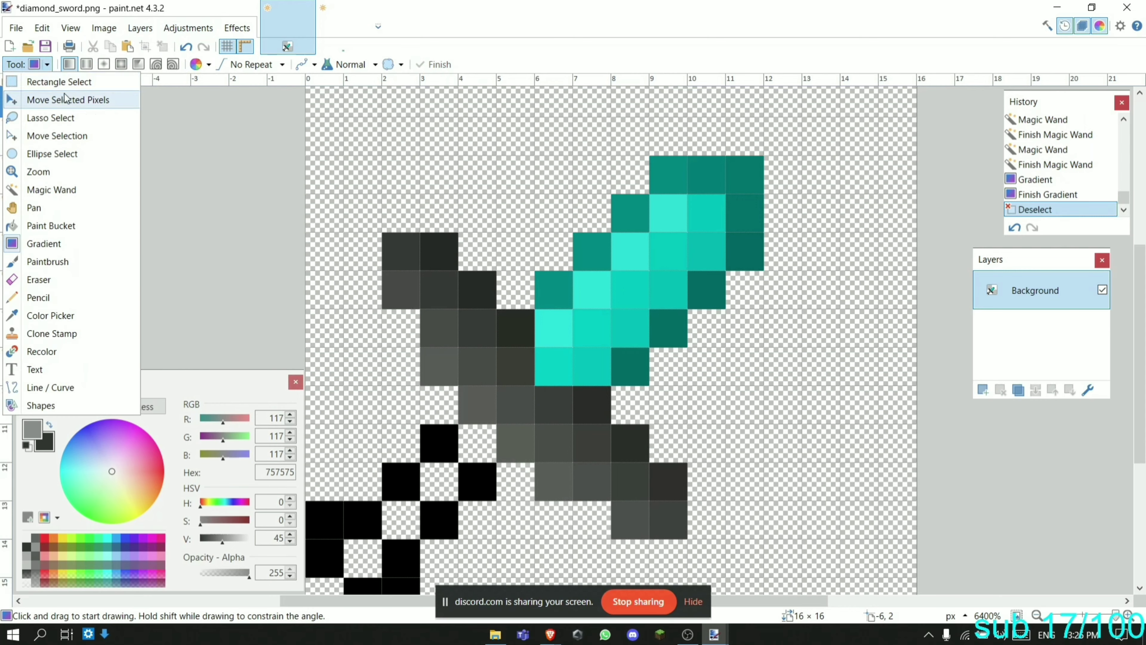
pyautogui.click(68, 112)
pyautogui.moveTo(426, 249); pyautogui.dragTo(414, 290)
pyautogui.keyDown('ctrl'); pyautogui.click(469, 291); pyautogui.keyUp('ctrl')
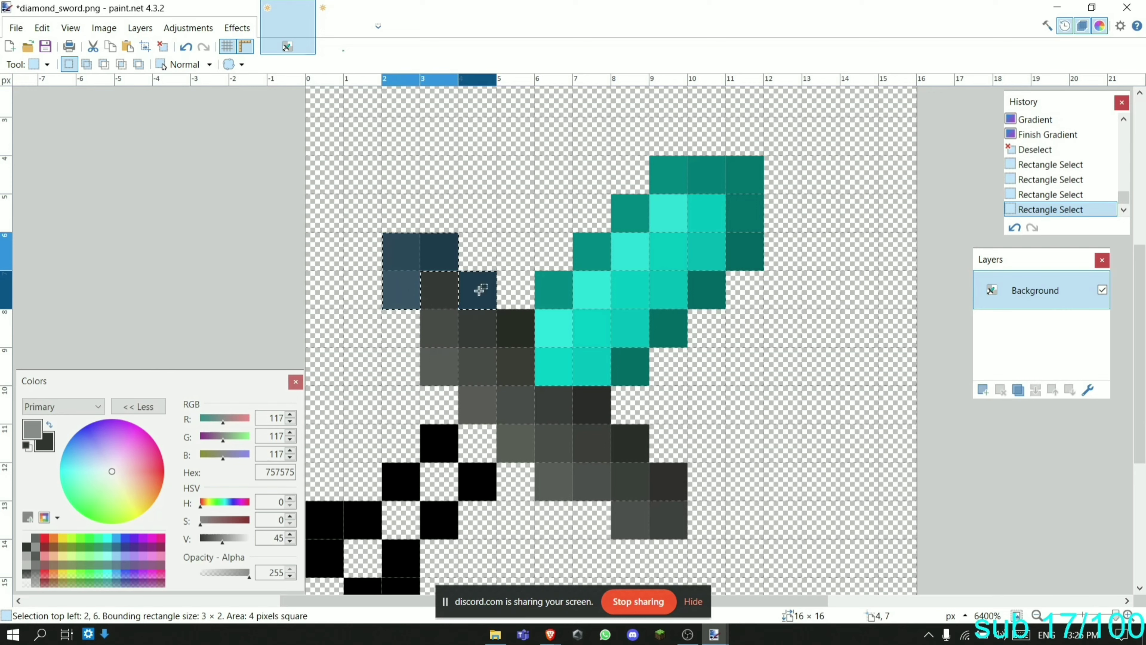
pyautogui.moveTo(507, 328); pyautogui.dragTo(520, 359)
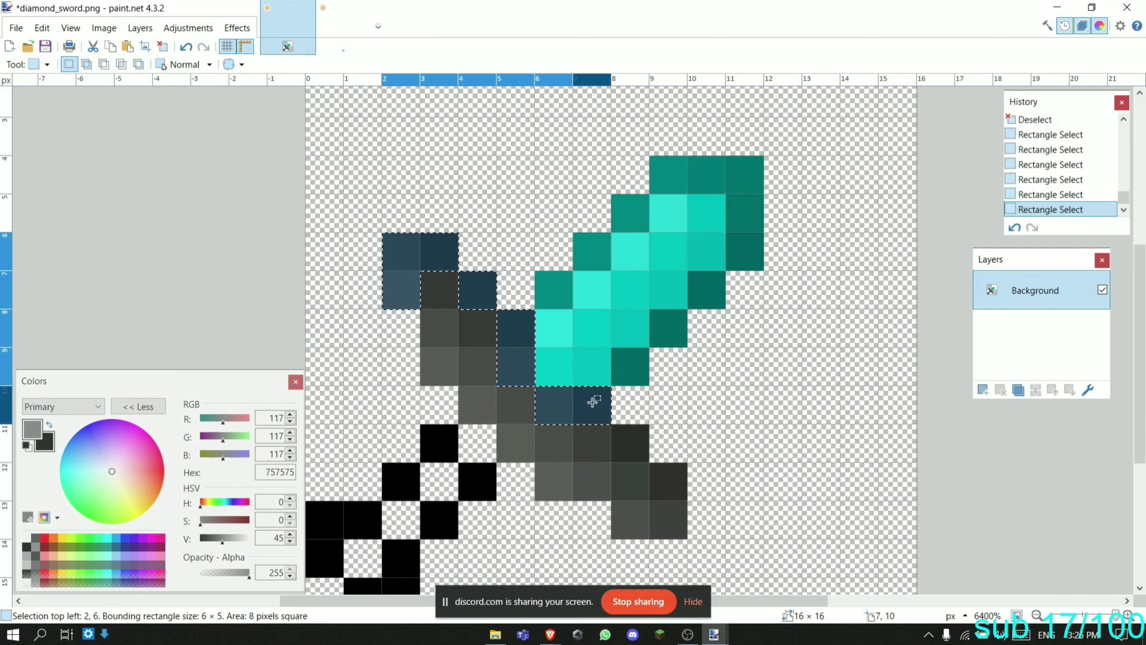
pyautogui.moveTo(679, 488); pyautogui.dragTo(676, 519)
pyautogui.keyDown('ctrl'); pyautogui.click(623, 520); pyautogui.keyUp('ctrl')
pyautogui.moveTo(586, 481); pyautogui.dragTo(550, 473)
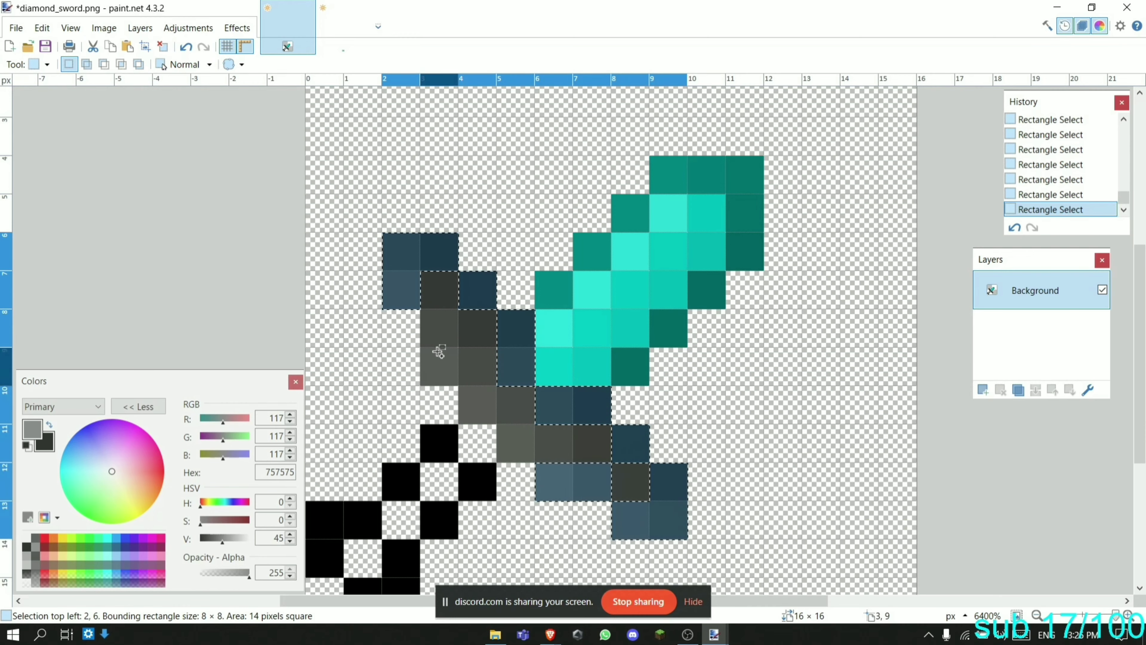
pyautogui.moveTo(441, 344); pyautogui.dragTo(451, 382)
pyautogui.moveTo(479, 418); pyautogui.dragTo(484, 405)
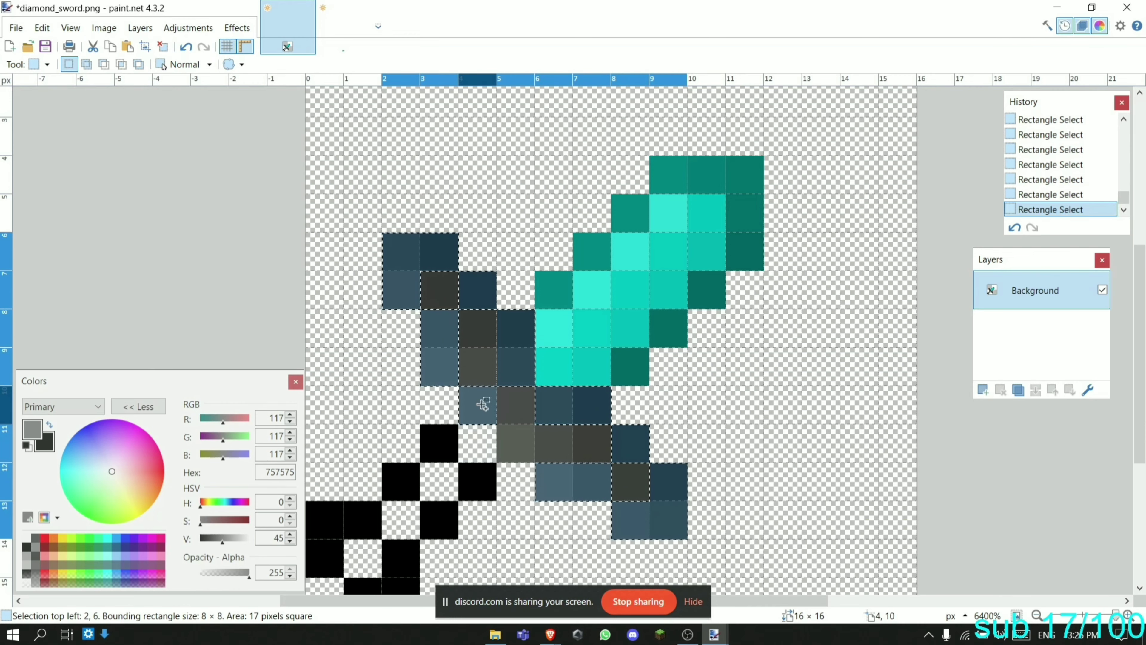
pyautogui.keyDown('ctrl'); pyautogui.click(494, 440); pyautogui.keyUp('ctrl')
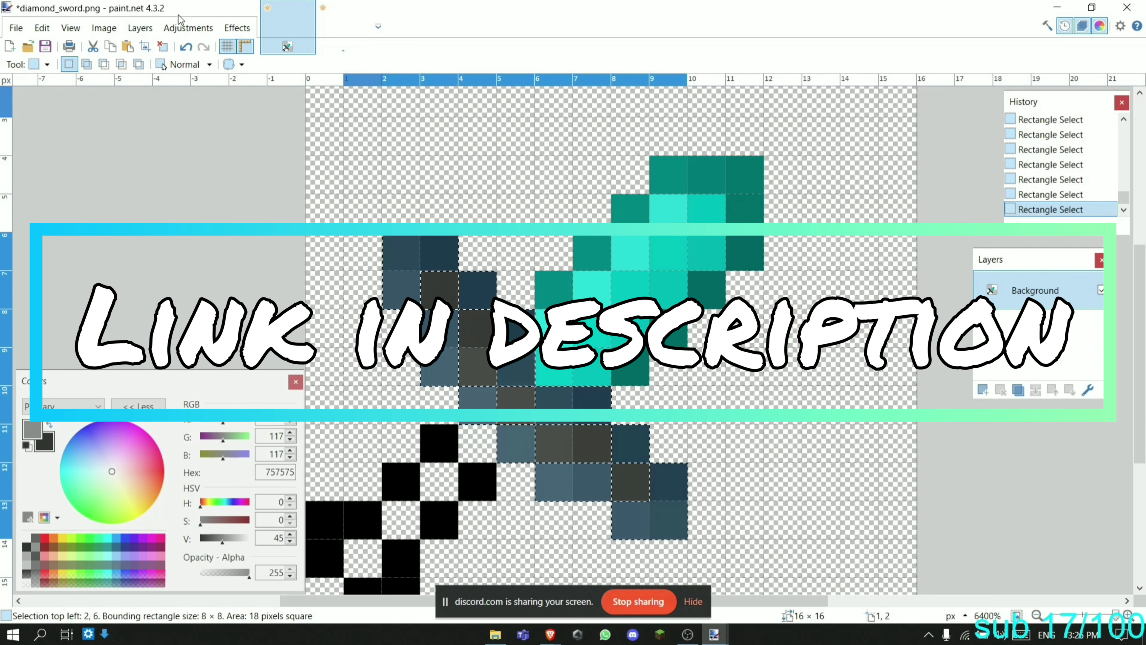
# - Darken the selected crossguard outline with Hue / Saturation at a lightness of -41, and deselect
pyautogui.hotkey('ctrl', 'shift', 'l')
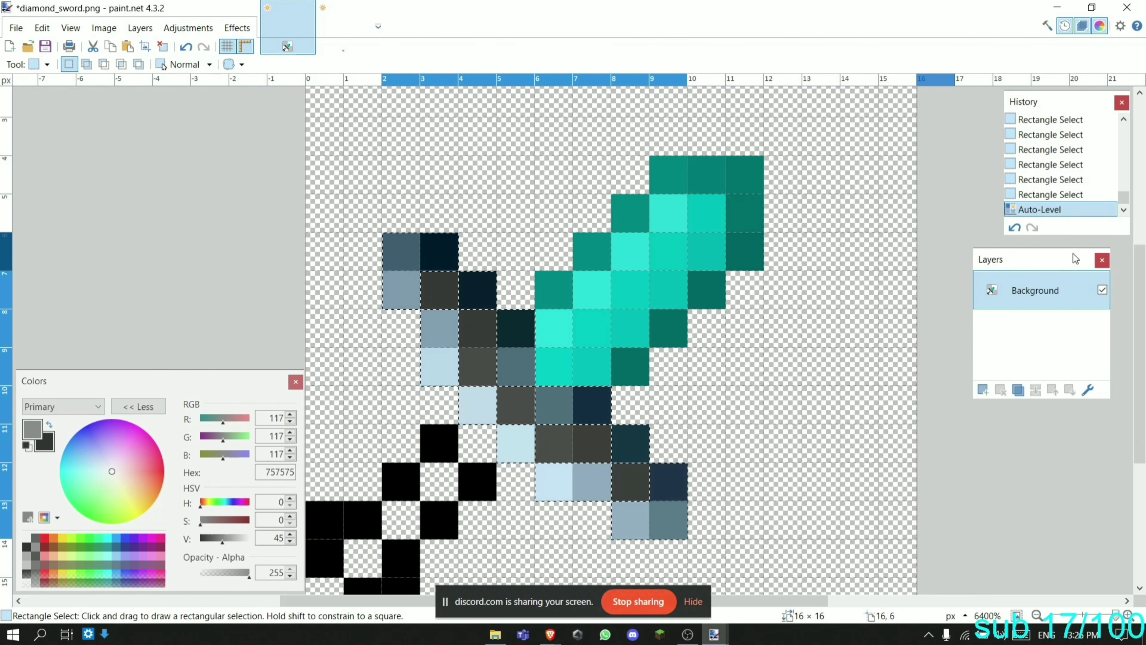
pyautogui.click(1015, 228)
pyautogui.click(211, 29)
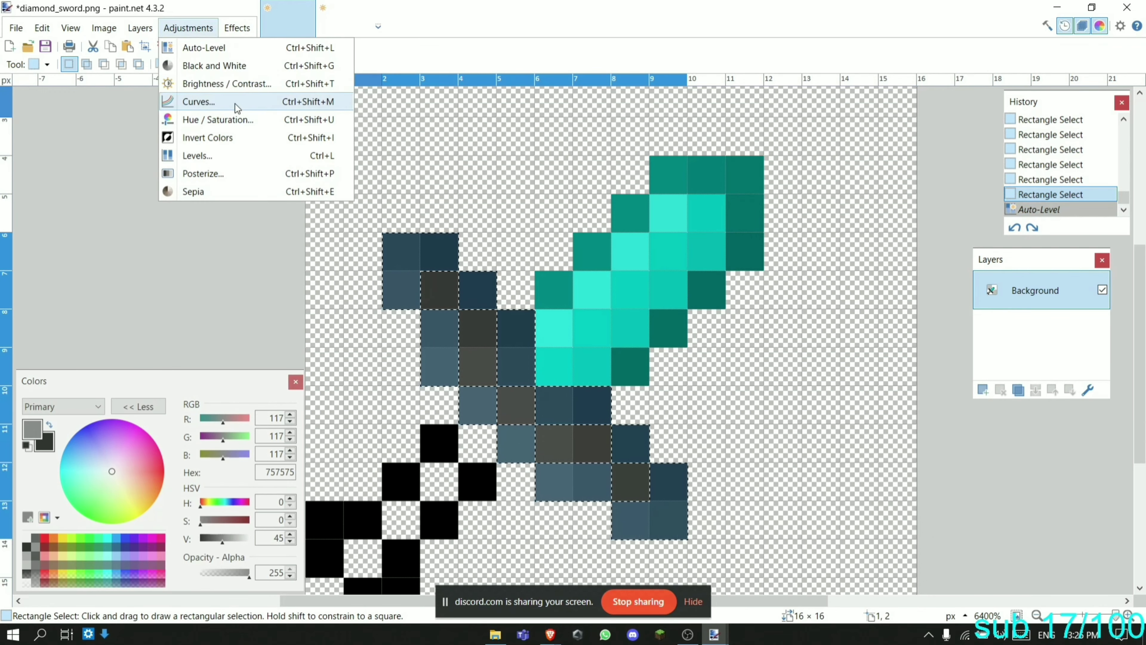
pyautogui.click(234, 121)
pyautogui.moveTo(518, 244); pyautogui.dragTo(53, 110)
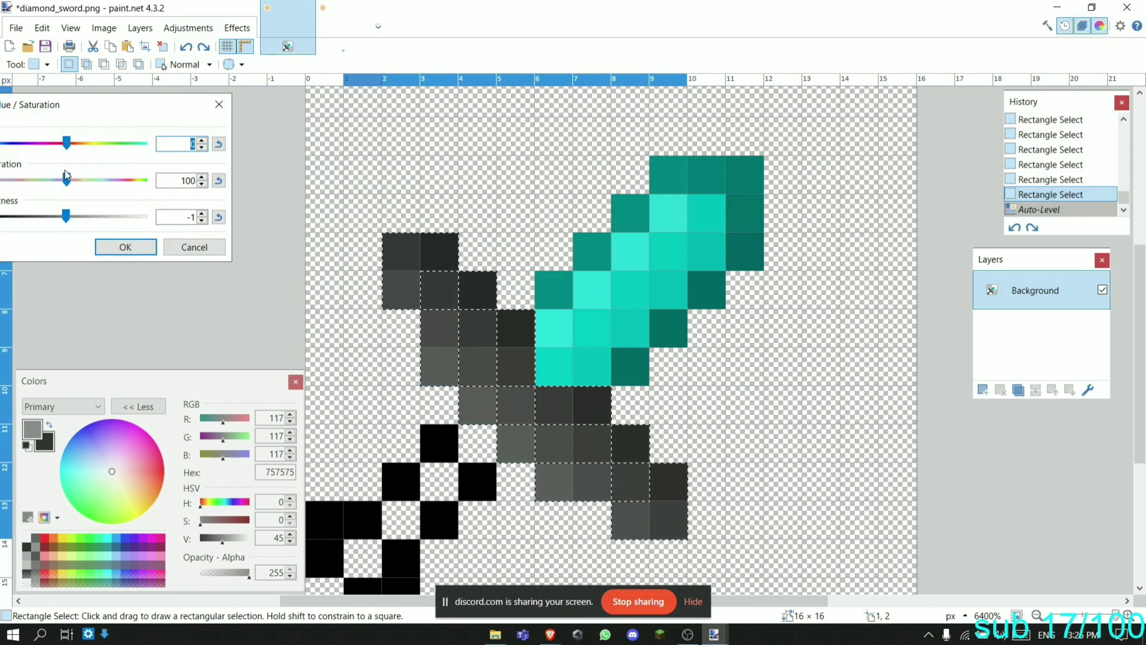
pyautogui.moveTo(68, 221); pyautogui.dragTo(37, 218)
pyautogui.moveTo(102, 104); pyautogui.dragTo(184, 111)
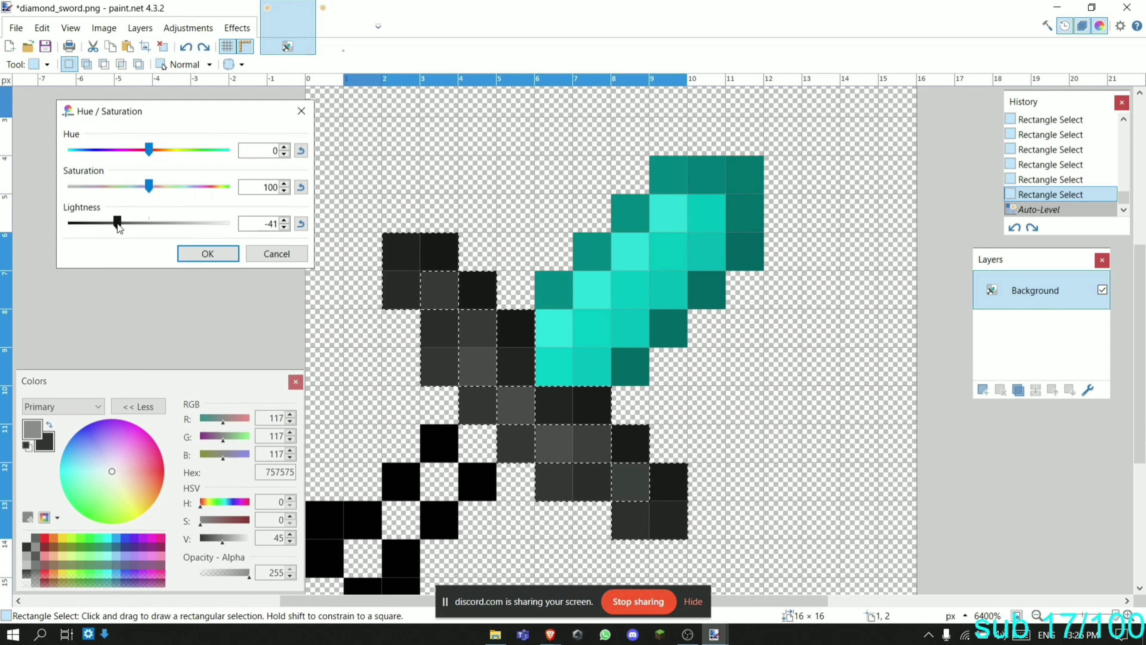
pyautogui.click(200, 257)
pyautogui.hotkey('ctrl', 'd')
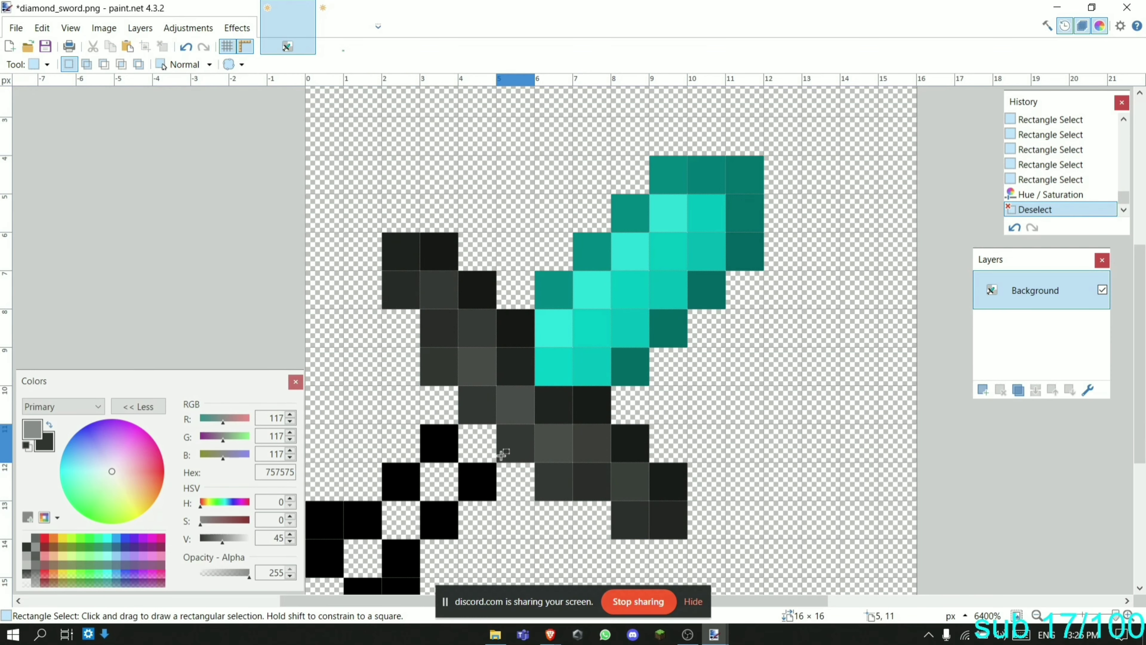
# - Set the secondary color to mid grey and the primary color to dark grey 404040
pyautogui.scroll(-1, 501, 448)
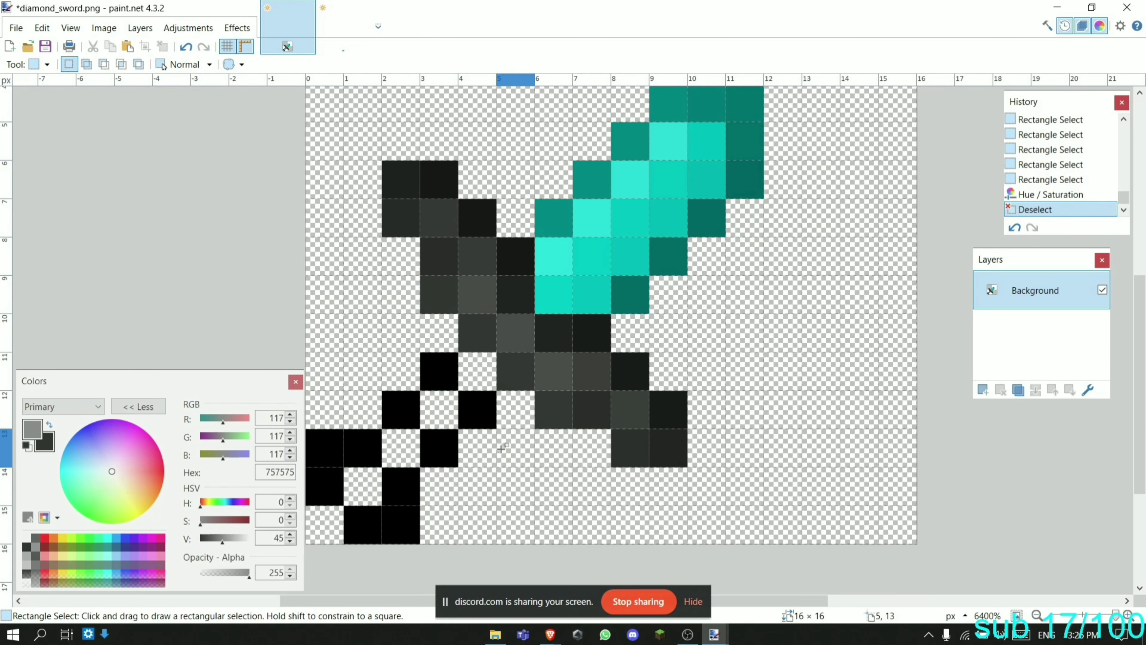
pyautogui.click(37, 446)
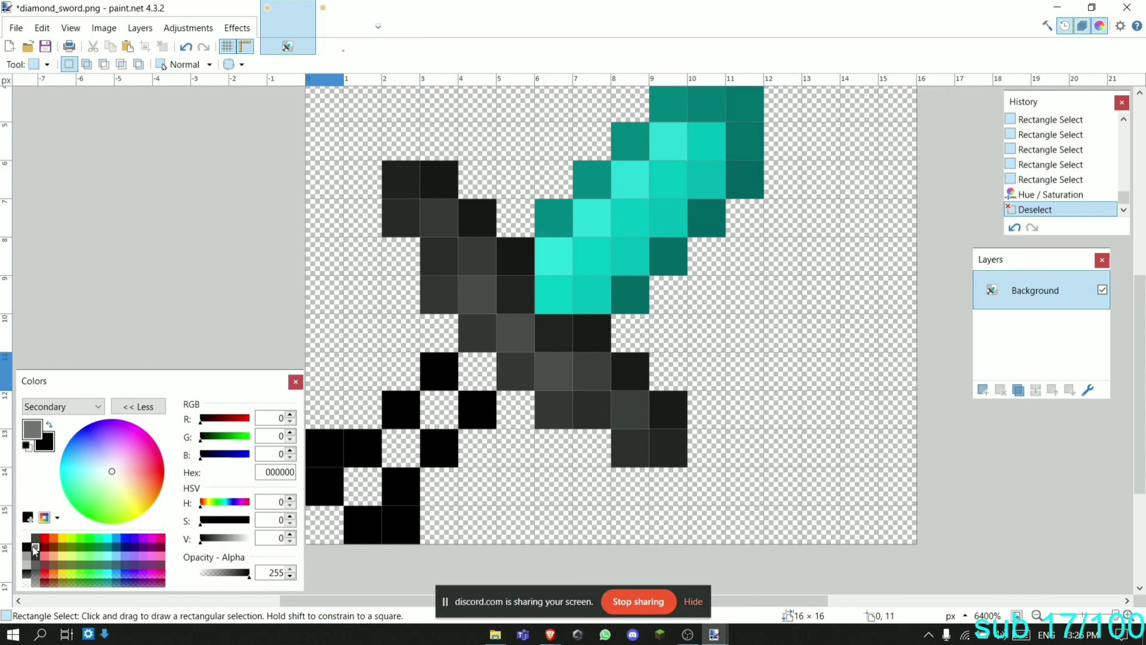
pyautogui.click(35, 548)
pyautogui.click(35, 430)
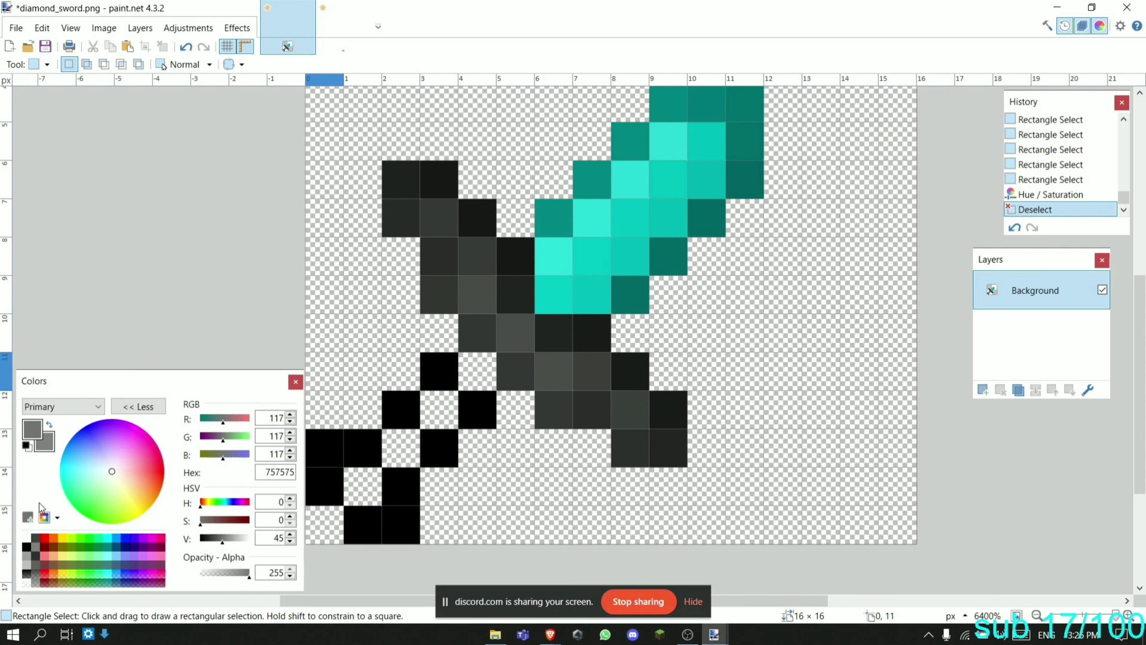
pyautogui.click(36, 547)
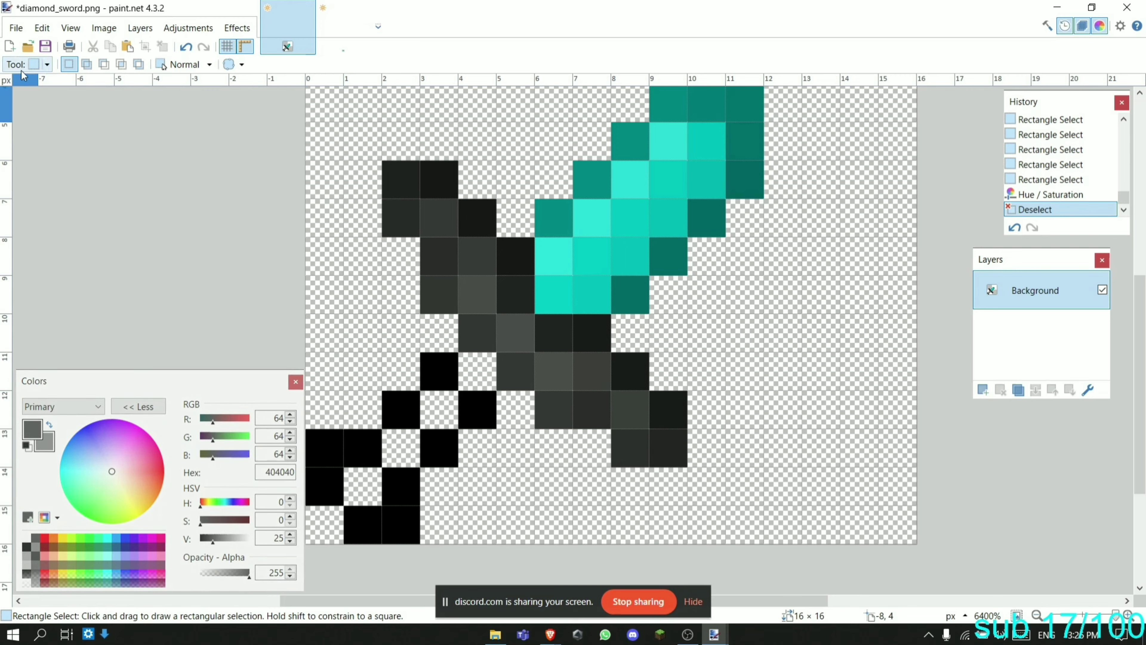
# - Select the seven grip pixels below the crossguard and fill them with a diagonal linear gradient from dark grey at upper left to mid grey, then deselect
pyautogui.click(33, 64)
pyautogui.moveTo(450, 372); pyautogui.dragTo(477, 408)
pyautogui.moveTo(400, 406); pyautogui.dragTo(441, 454)
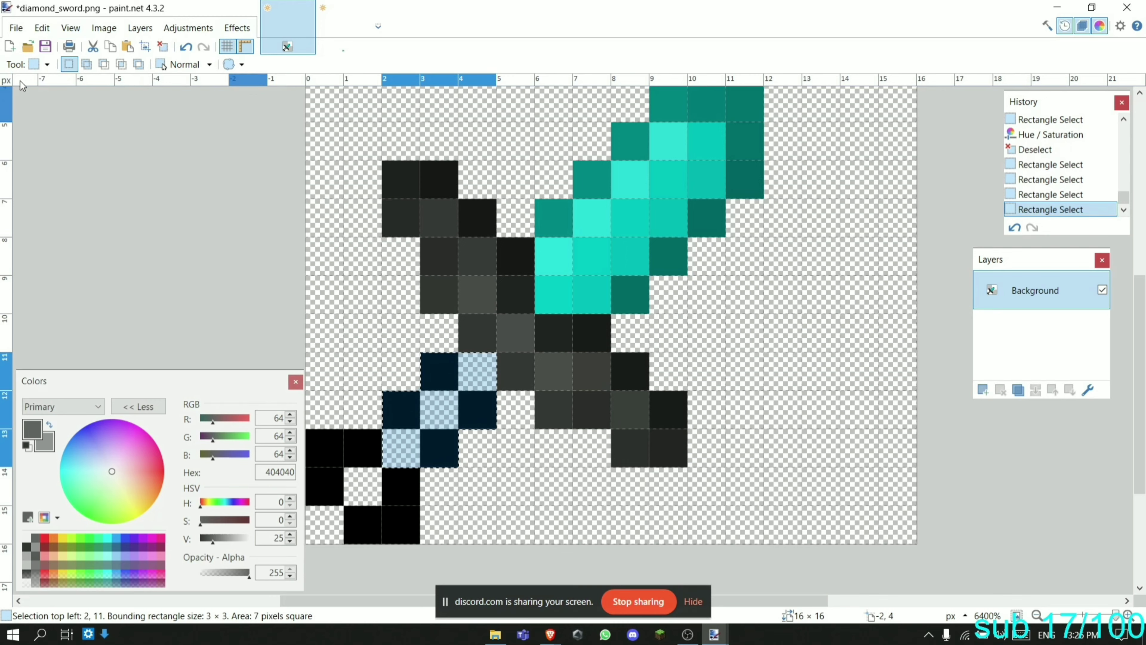
pyautogui.click(32, 64)
pyautogui.click(72, 253)
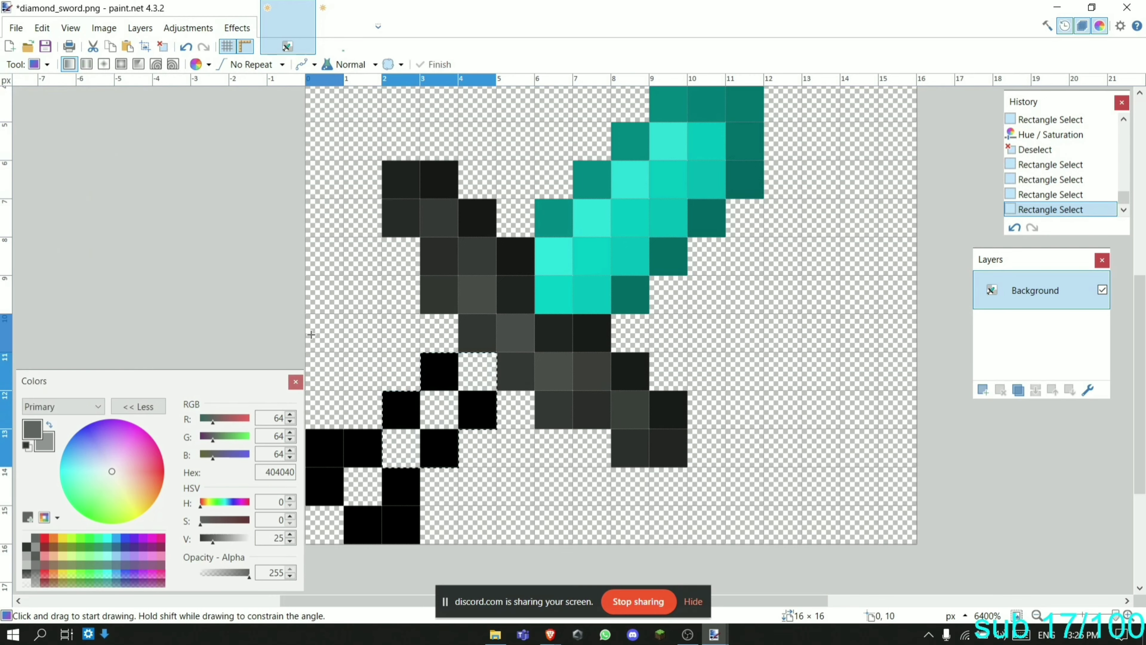
pyautogui.moveTo(364, 358); pyautogui.dragTo(455, 448)
pyautogui.press('Return')
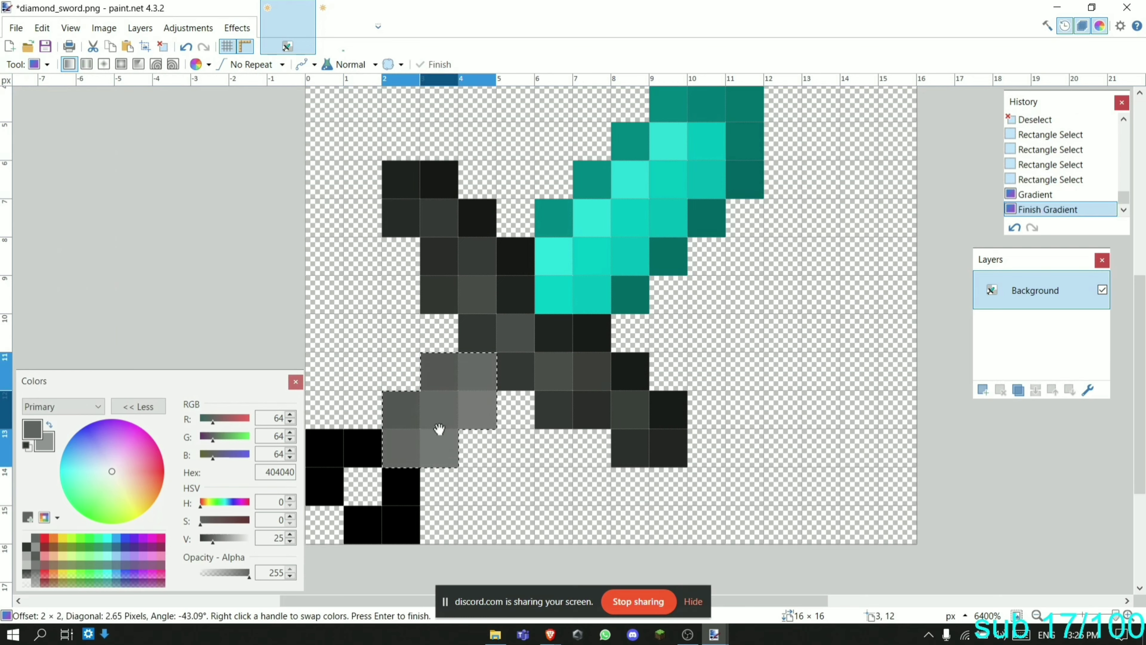
pyautogui.hotkey('ctrl', 'd')
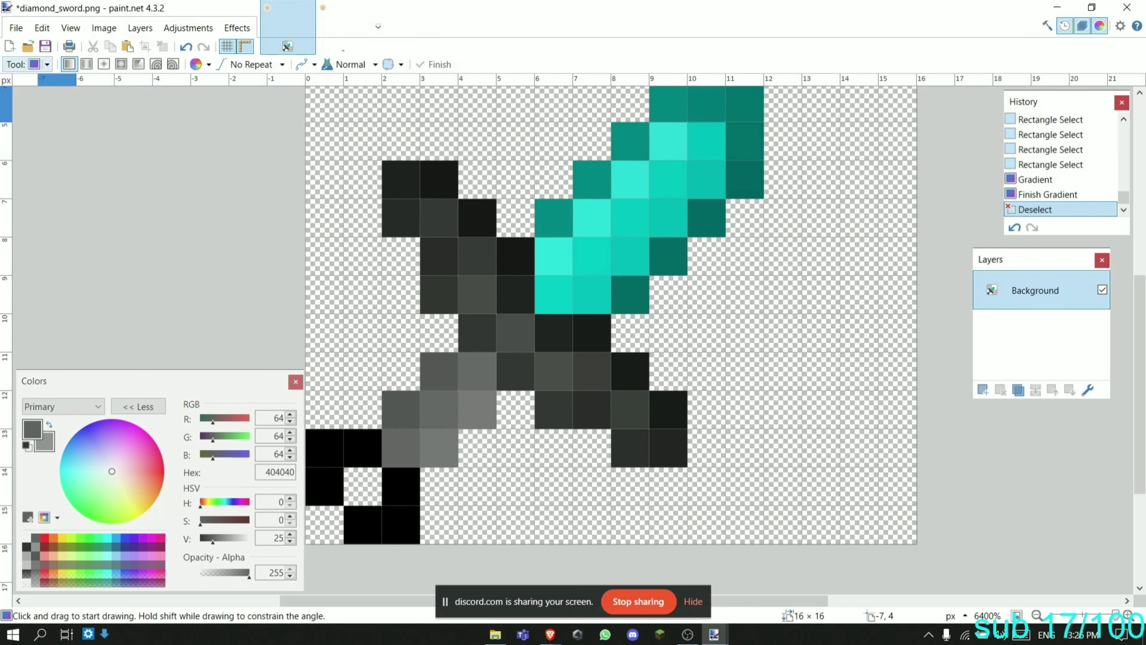
# - Select the four outer pixels of the grip, two on each side, with Rectangle Select, leaving out its center diagonal
pyautogui.click(33, 64)
pyautogui.click(50, 82)
pyautogui.moveTo(492, 404); pyautogui.dragTo(445, 446)
pyautogui.moveTo(399, 366); pyautogui.dragTo(415, 382)
pyautogui.click(369, 400)
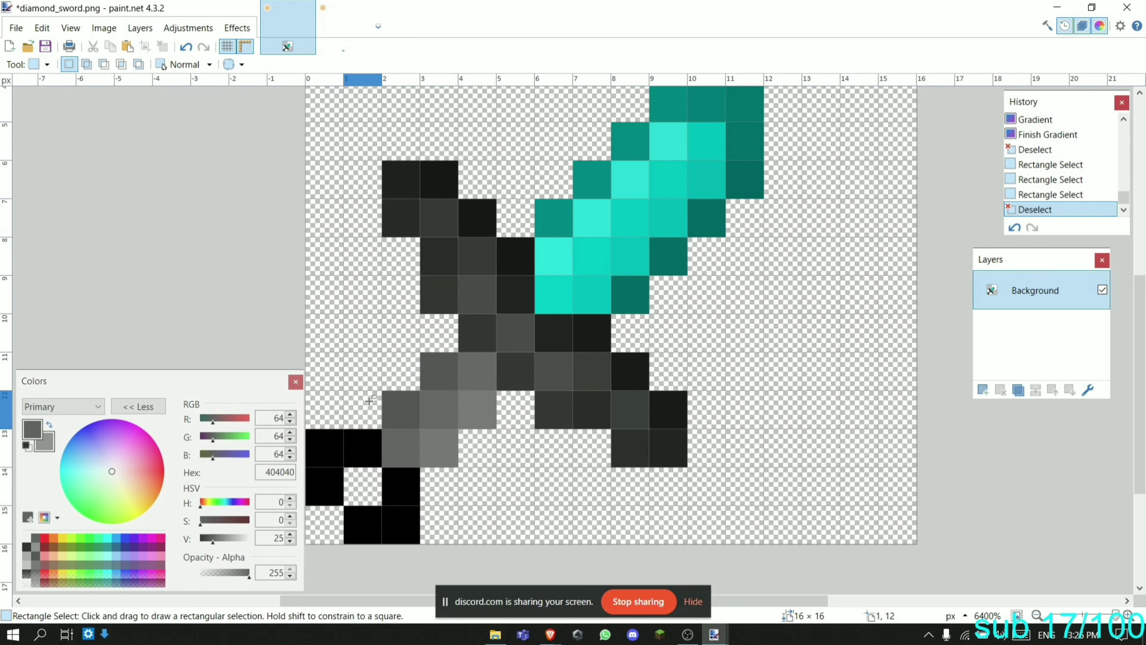
pyautogui.moveTo(451, 447)
pyautogui.mouseDown()
pyautogui.moveTo(442, 472)
pyautogui.moveTo(443, 453)
pyautogui.mouseUp()
pyautogui.keyDown('ctrl'); pyautogui.click(476, 416); pyautogui.keyUp('ctrl')
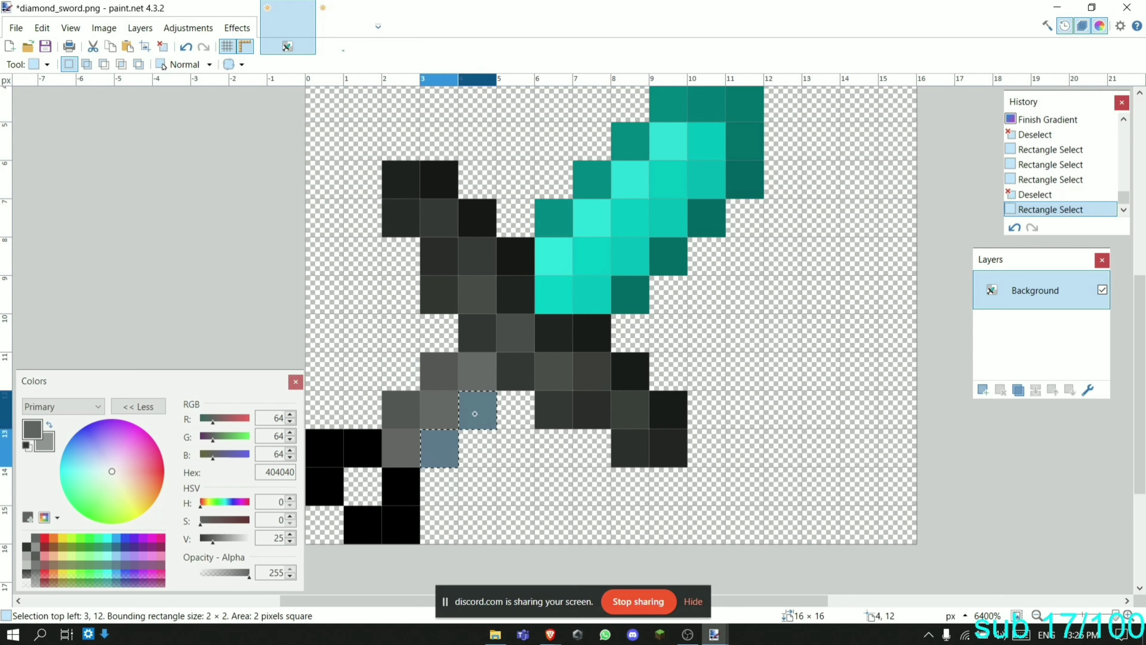
pyautogui.moveTo(447, 372)
pyautogui.mouseDown()
pyautogui.moveTo(440, 332)
pyautogui.moveTo(443, 363)
pyautogui.mouseUp()
pyautogui.moveTo(406, 401)
pyautogui.mouseDown()
pyautogui.moveTo(409, 386)
pyautogui.moveTo(402, 398)
pyautogui.mouseUp()
# - Darken the selected grip edges with Hue / Saturation at a lightness of -41, and deselect
pyautogui.click(194, 25)
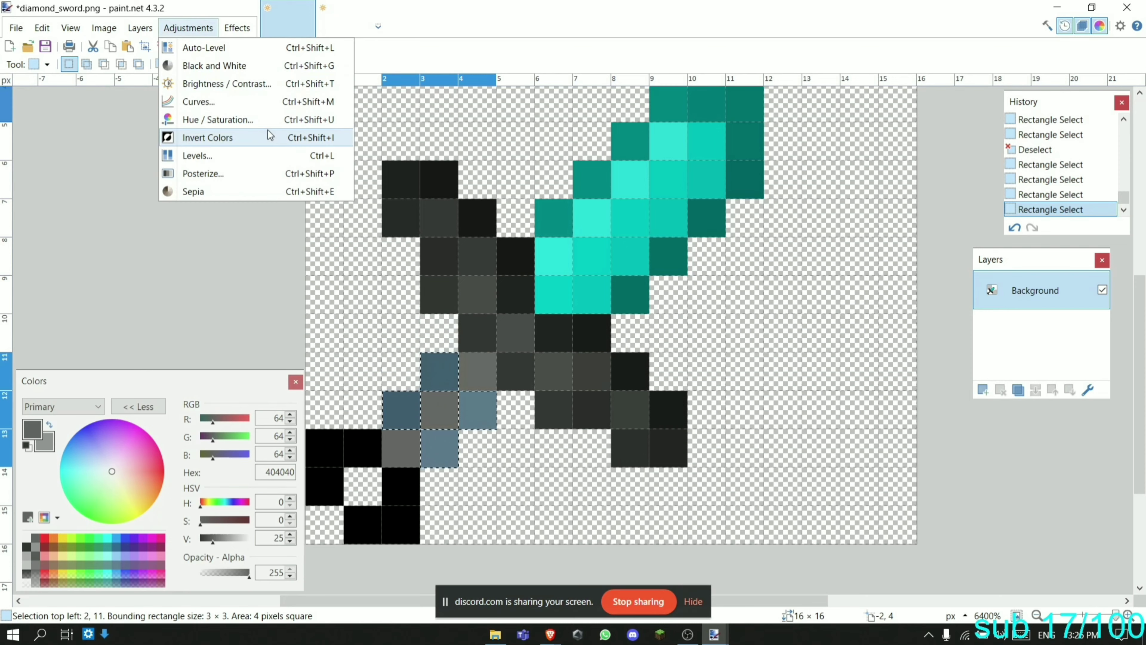
pyautogui.click(271, 120)
pyautogui.moveTo(464, 222); pyautogui.dragTo(307, 192)
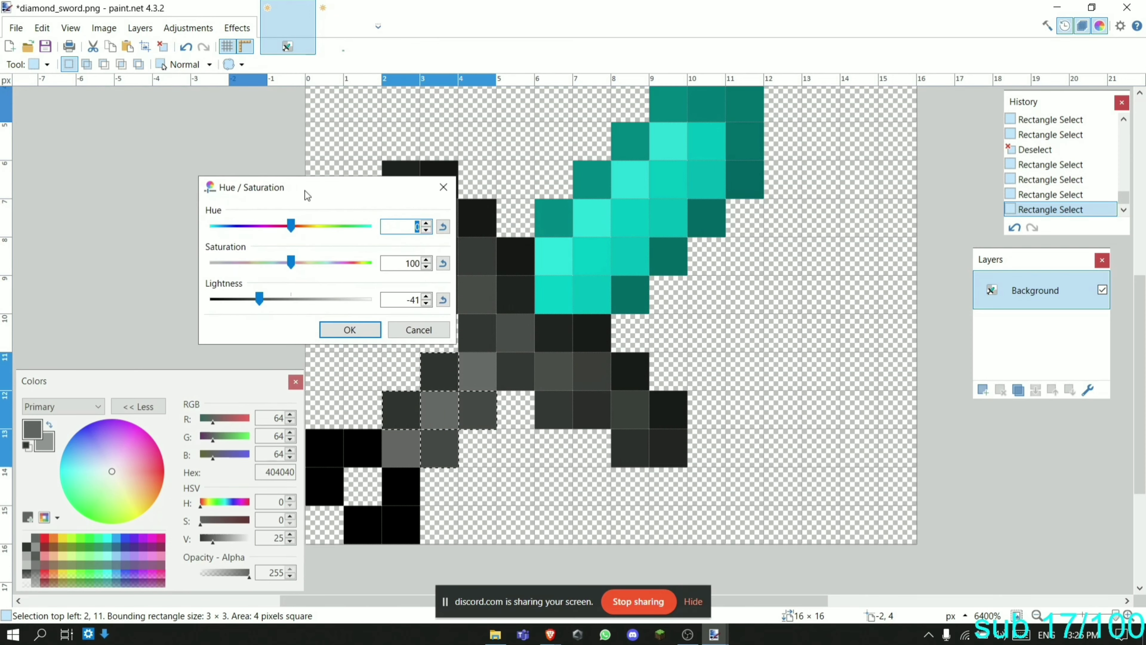
pyautogui.click(349, 328)
pyautogui.click(371, 325)
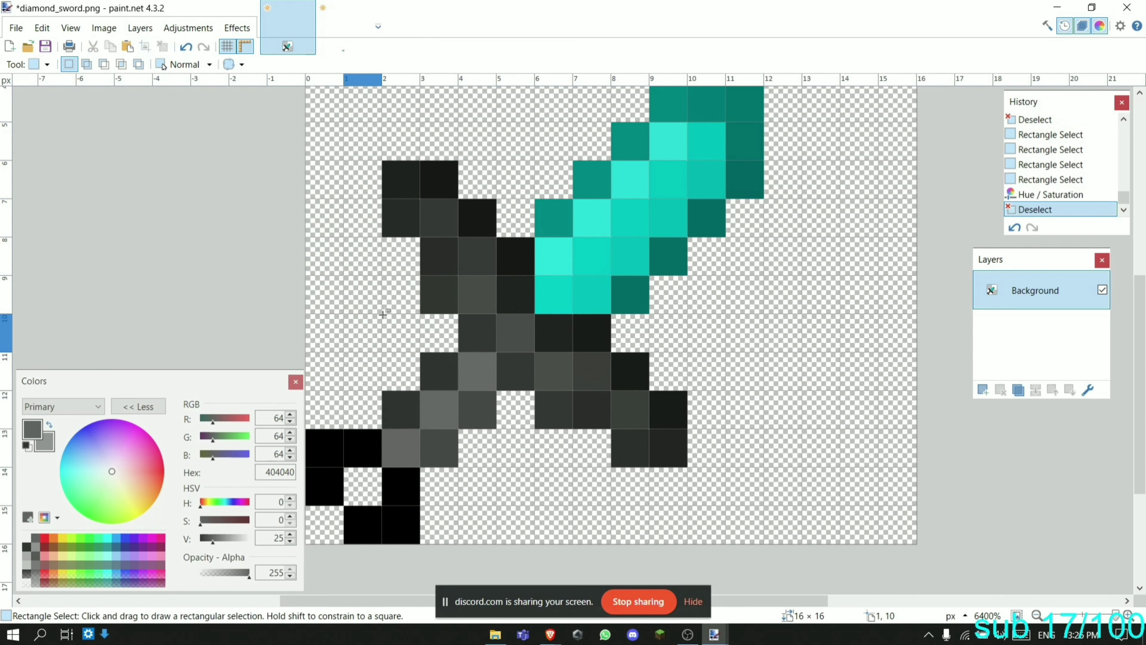
# - Sample cyan 00FFFF as primary and teal 009494 as secondary color from the untitled swatch image, and return to diamond_sword.png
pyautogui.click(343, 27)
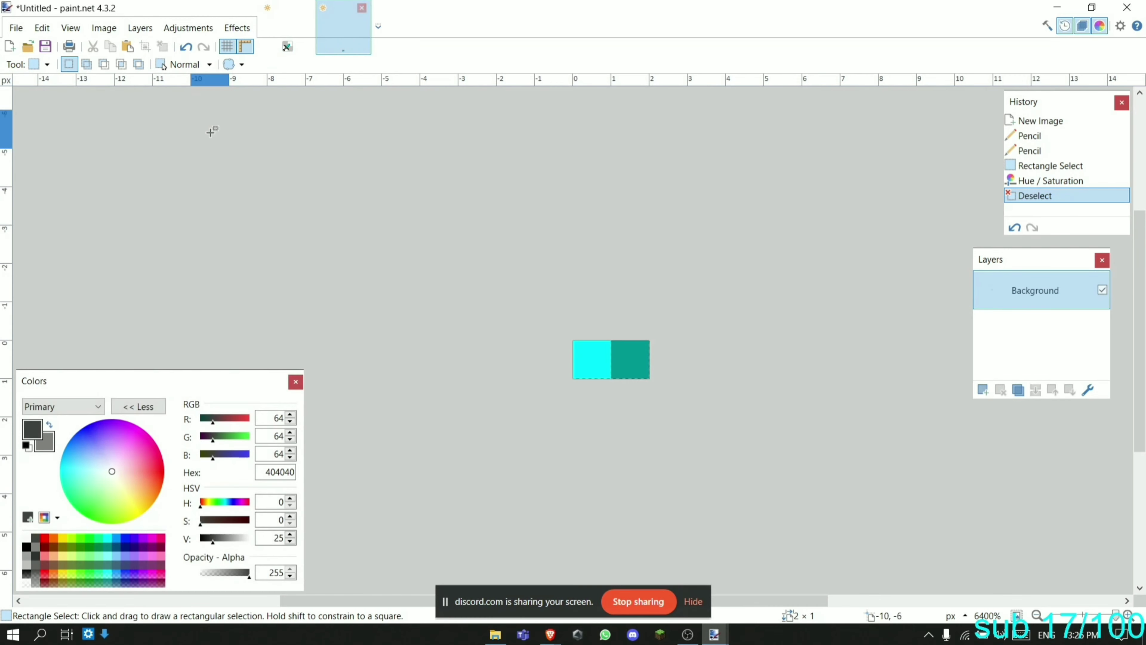
pyautogui.click(41, 64)
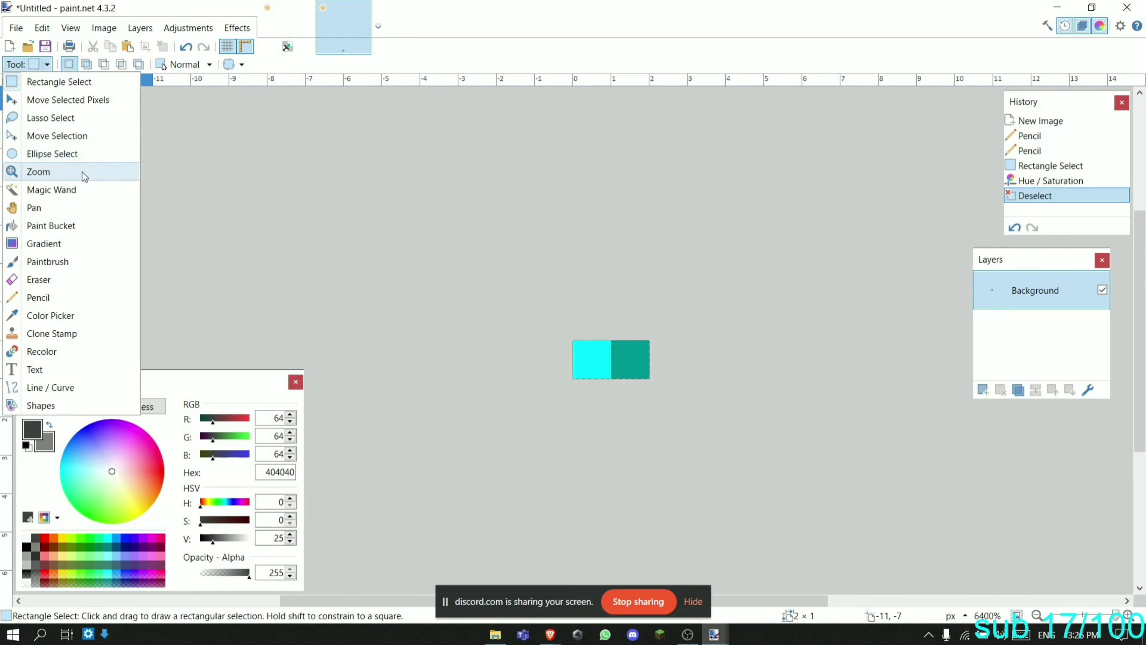
pyautogui.click(72, 315)
pyautogui.click(603, 359)
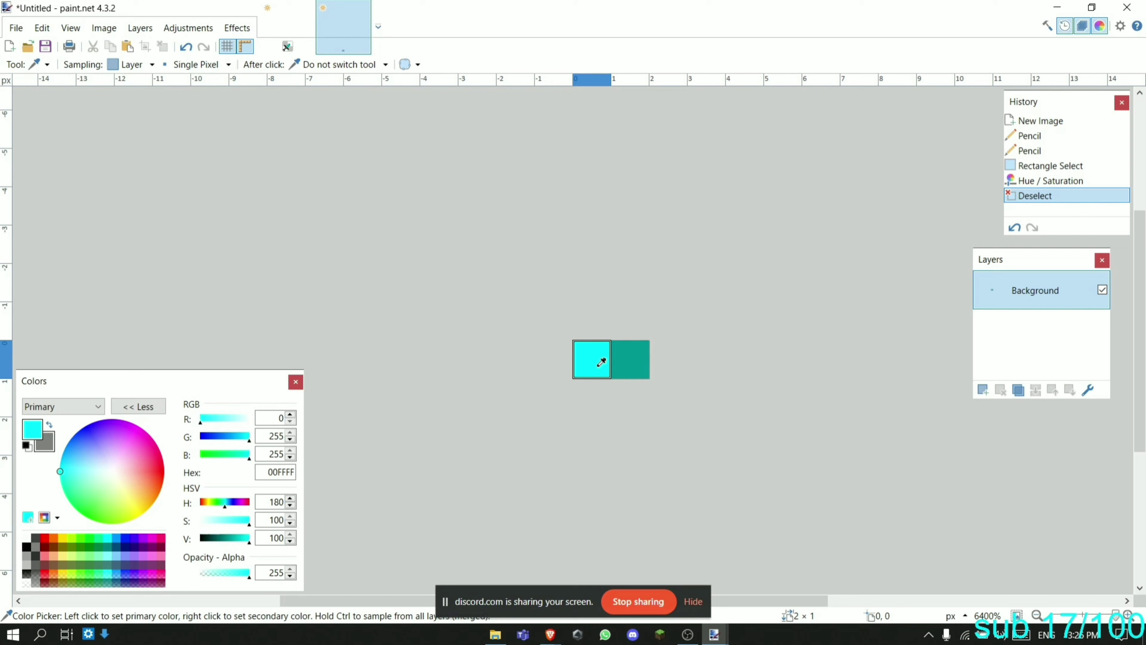
pyautogui.click(50, 424)
pyautogui.click(645, 364)
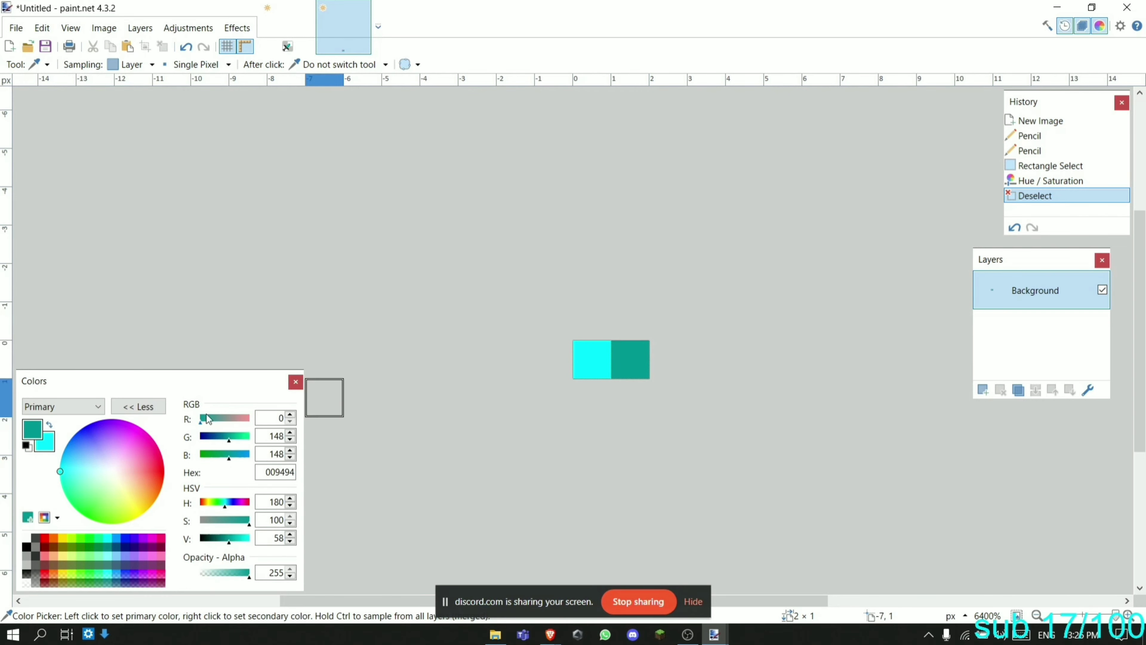
pyautogui.click(49, 425)
pyautogui.click(287, 27)
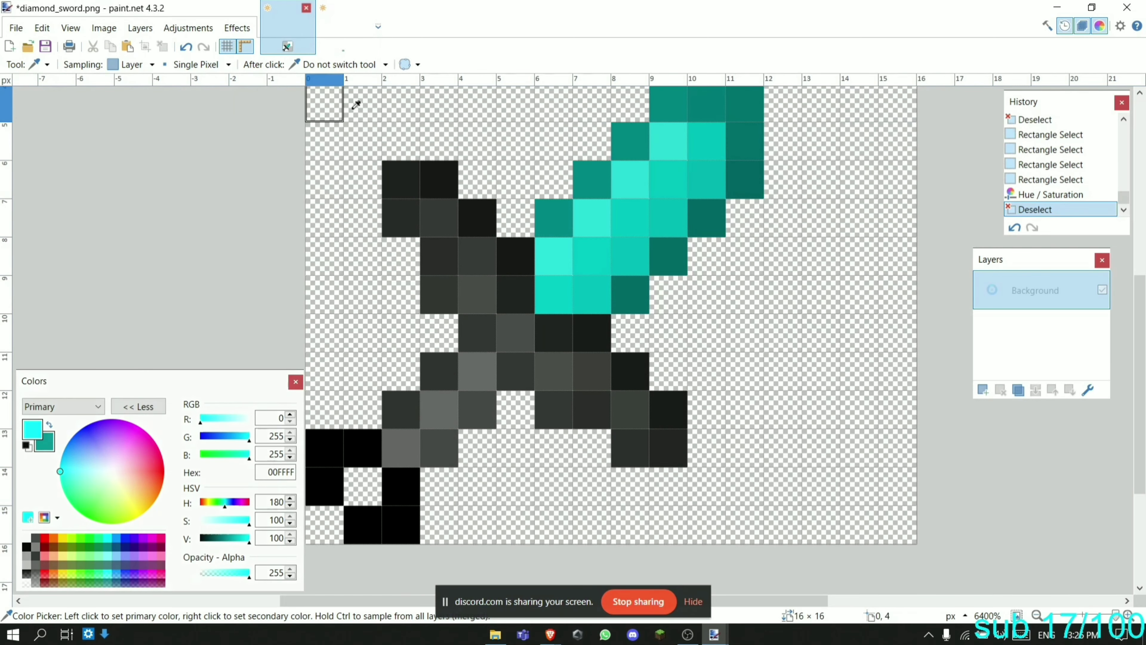
# - Select the seven pommel pixels and fill them with a diagonal linear gradient from cyan at lower right to teal at upper left, then deselect
pyautogui.click(33, 64)
pyautogui.click(56, 79)
pyautogui.moveTo(316, 445); pyautogui.dragTo(331, 496)
pyautogui.moveTo(358, 458); pyautogui.dragTo(369, 512)
pyautogui.moveTo(397, 486); pyautogui.dragTo(392, 529)
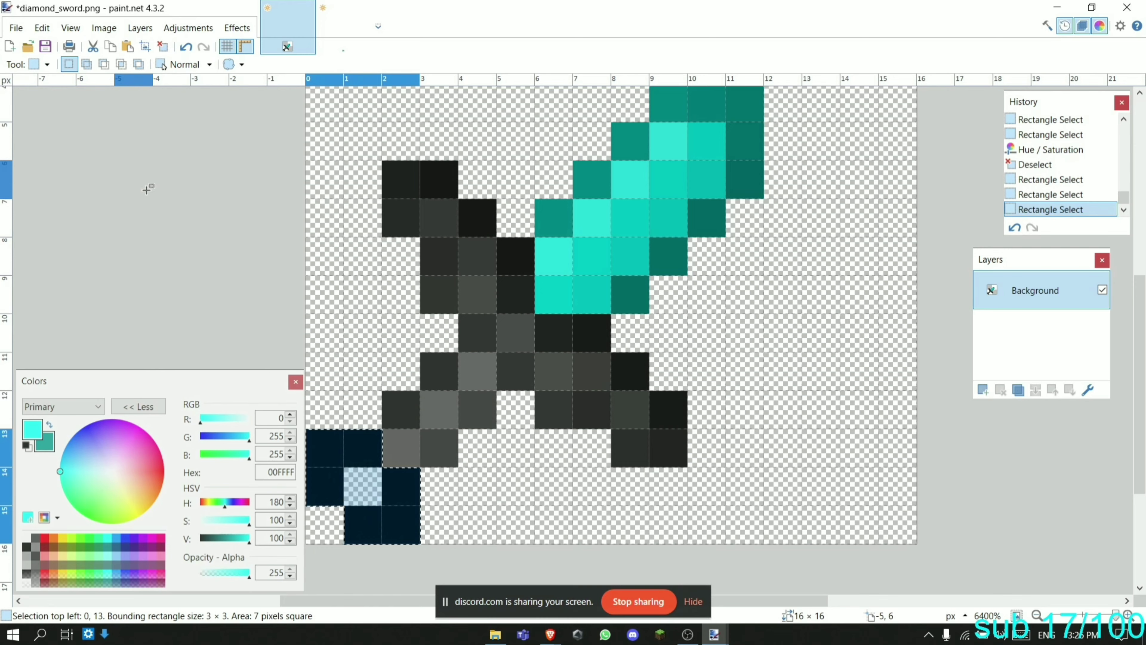
pyautogui.click(40, 65)
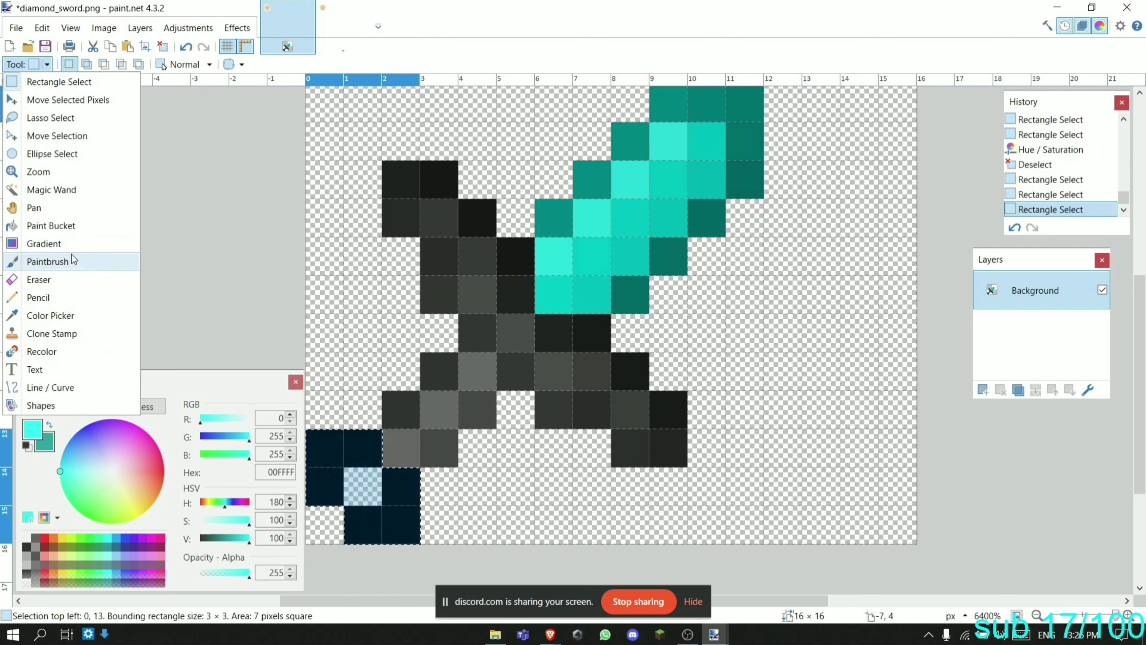
pyautogui.click(44, 243)
pyautogui.moveTo(419, 531); pyautogui.dragTo(336, 445)
pyautogui.press('Return')
pyautogui.hotkey('ctrl', 'd')
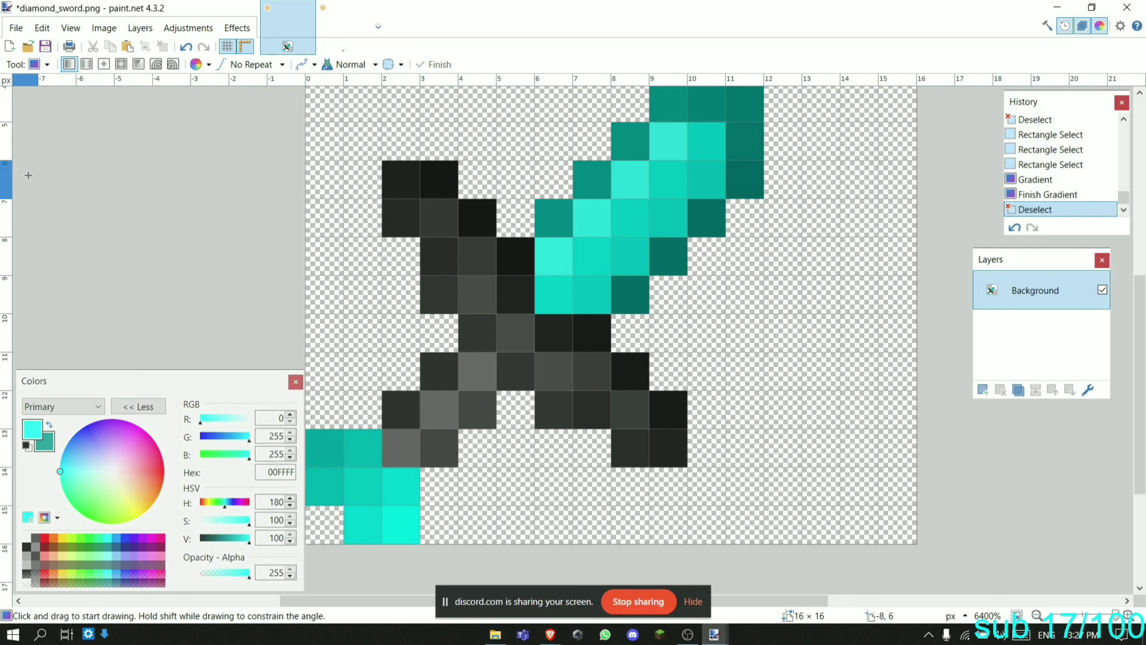
# - Select the six outer pixels of the pommel with Rectangle Select, leaving out its center pixel
pyautogui.click(36, 68)
pyautogui.click(45, 82)
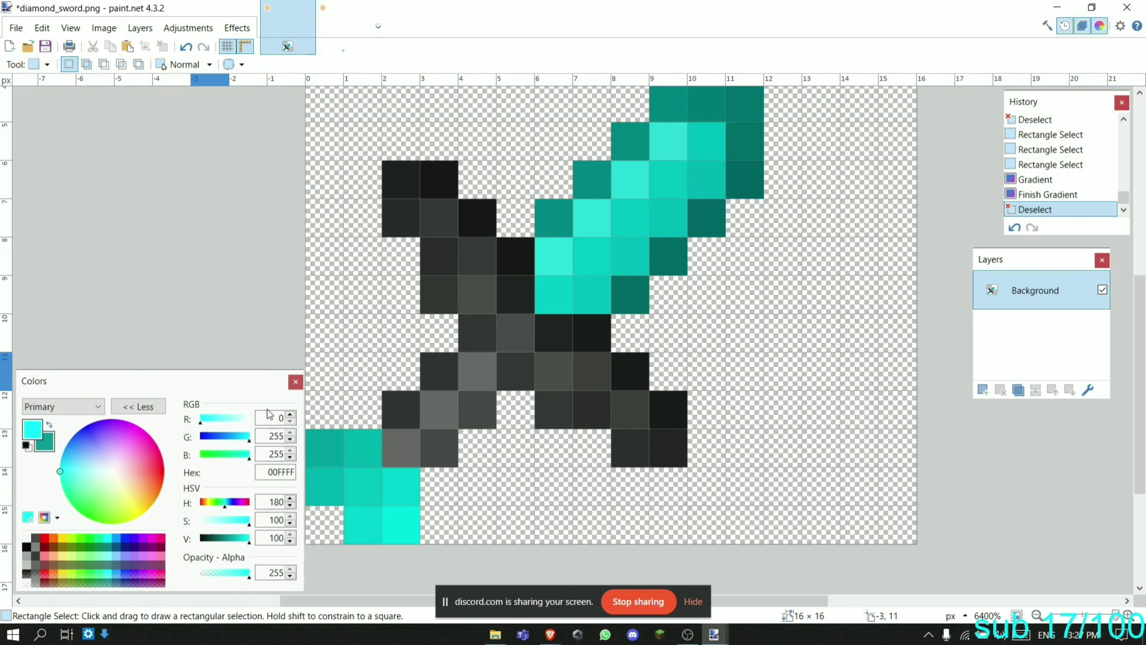
pyautogui.moveTo(309, 432); pyautogui.dragTo(380, 465)
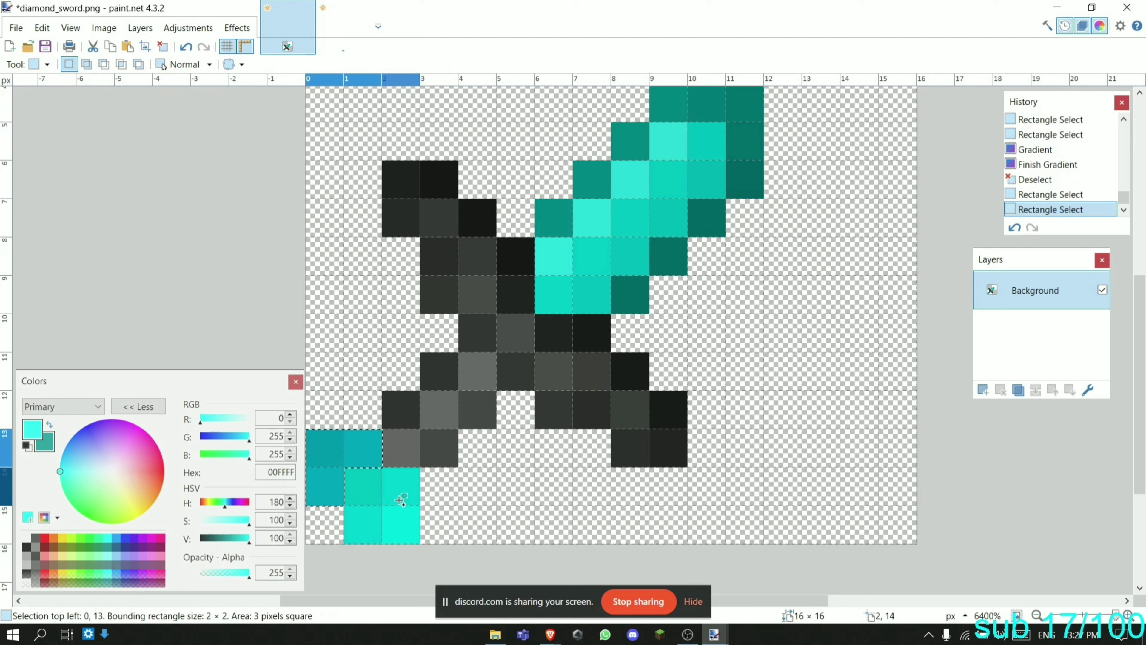
pyautogui.moveTo(396, 499); pyautogui.dragTo(359, 527)
# - Darken the selected pommel edges with Hue / Saturation at a lightness of -41, and deselect
pyautogui.click(188, 27)
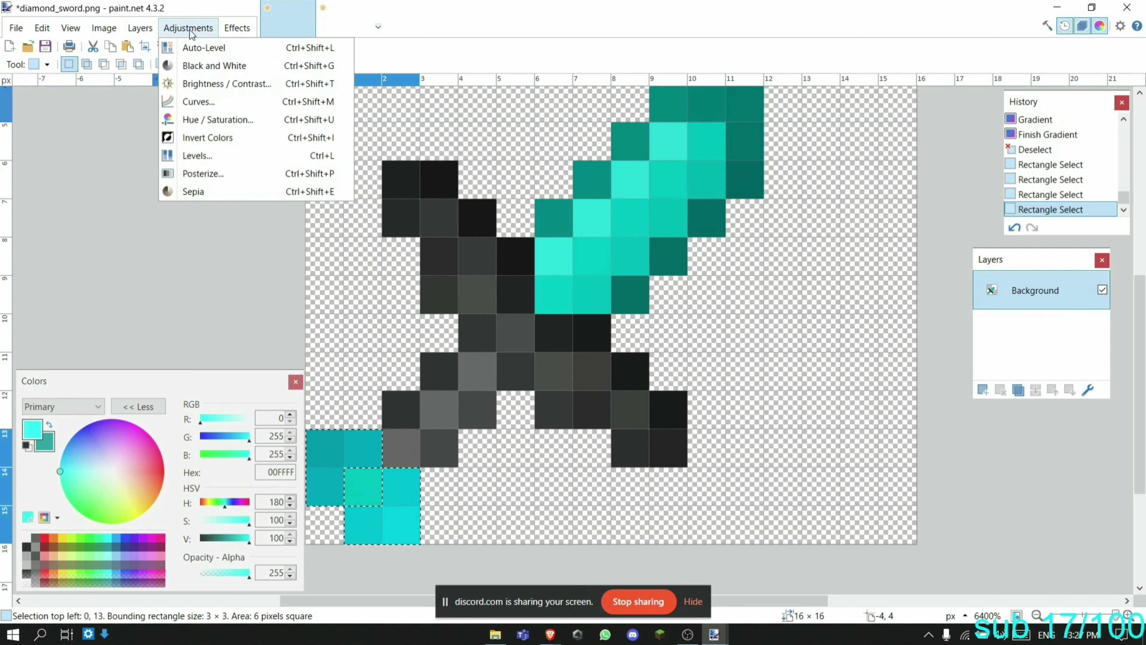
pyautogui.click(189, 118)
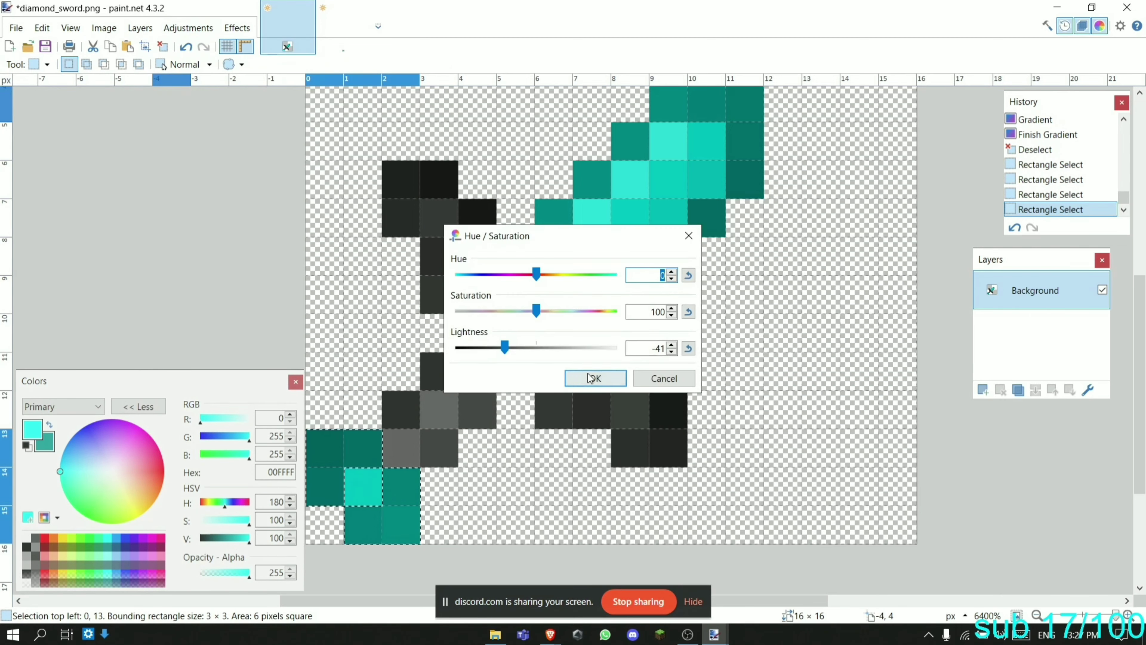
pyautogui.click(591, 378)
pyautogui.click(594, 342)
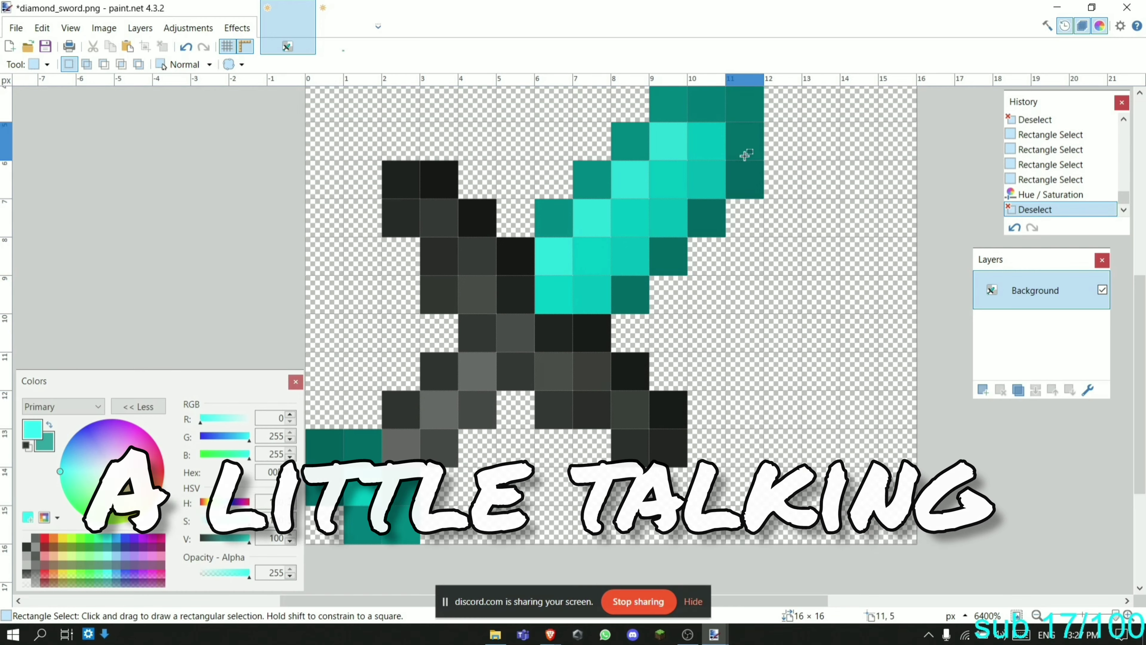
# - Switch to Minecraft and examine the retextured Diamond Sword in the item frame and in the hand
pyautogui.scroll(2, 744, 192)
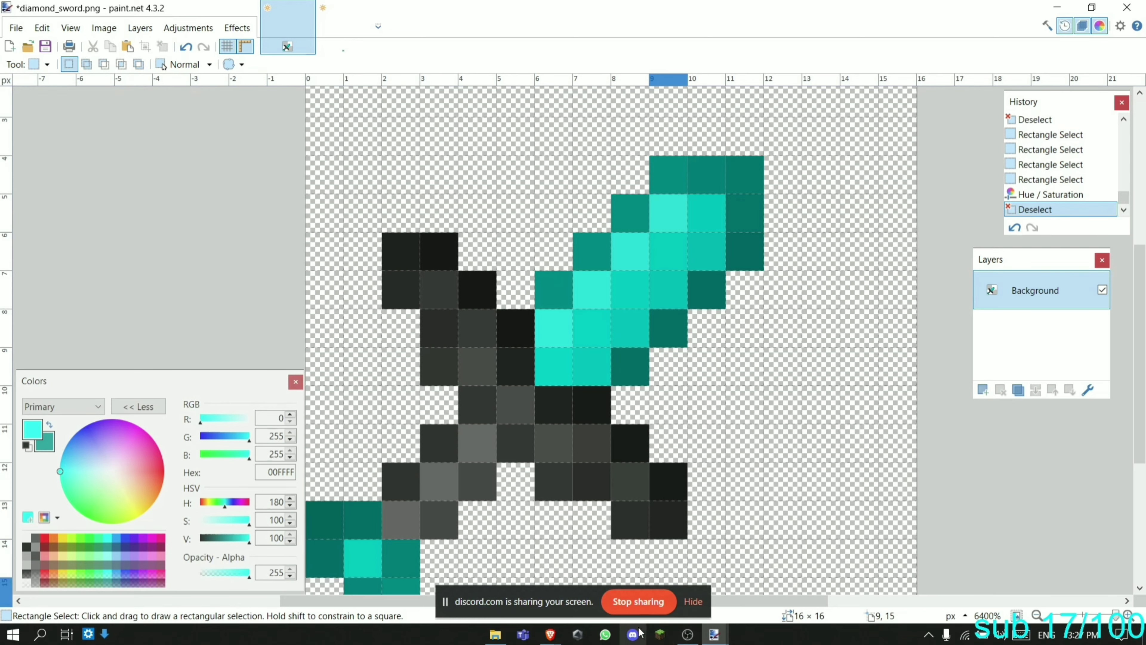
pyautogui.click(687, 634)
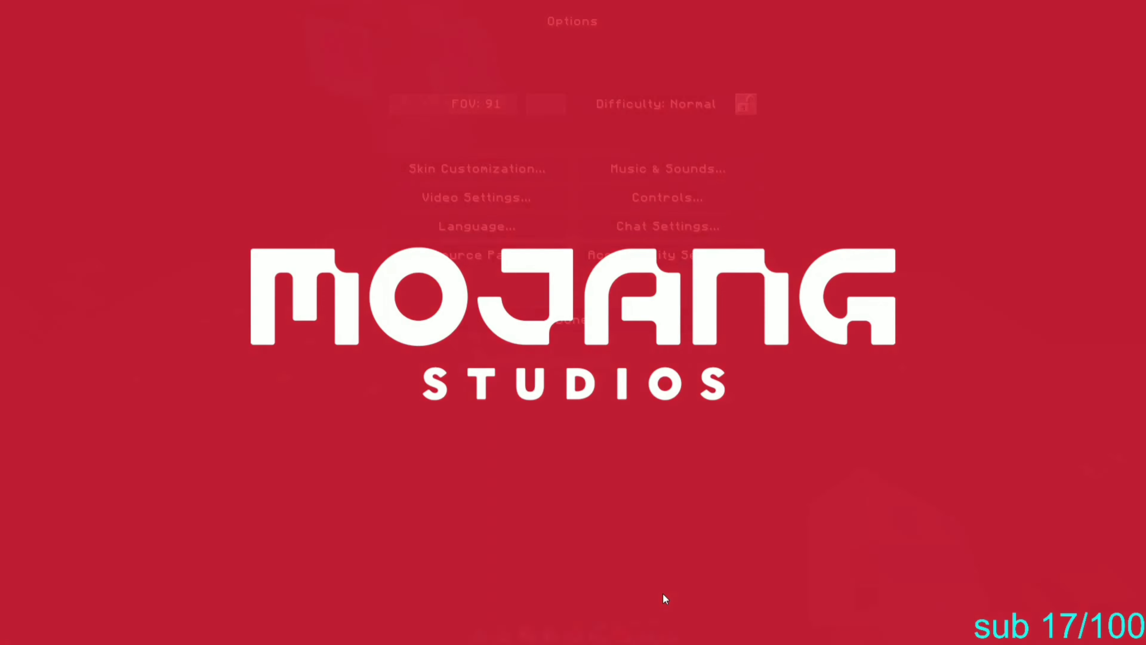
pyautogui.press('Escape')
pyautogui.press('w')
pyautogui.press('a')
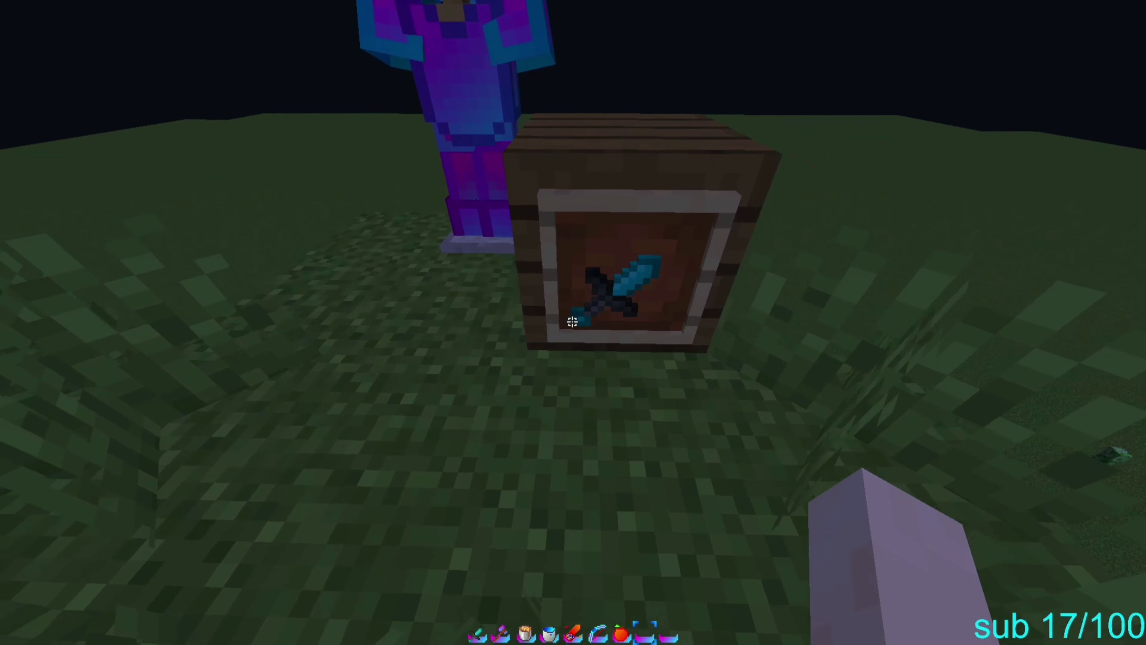
pyautogui.press('1')
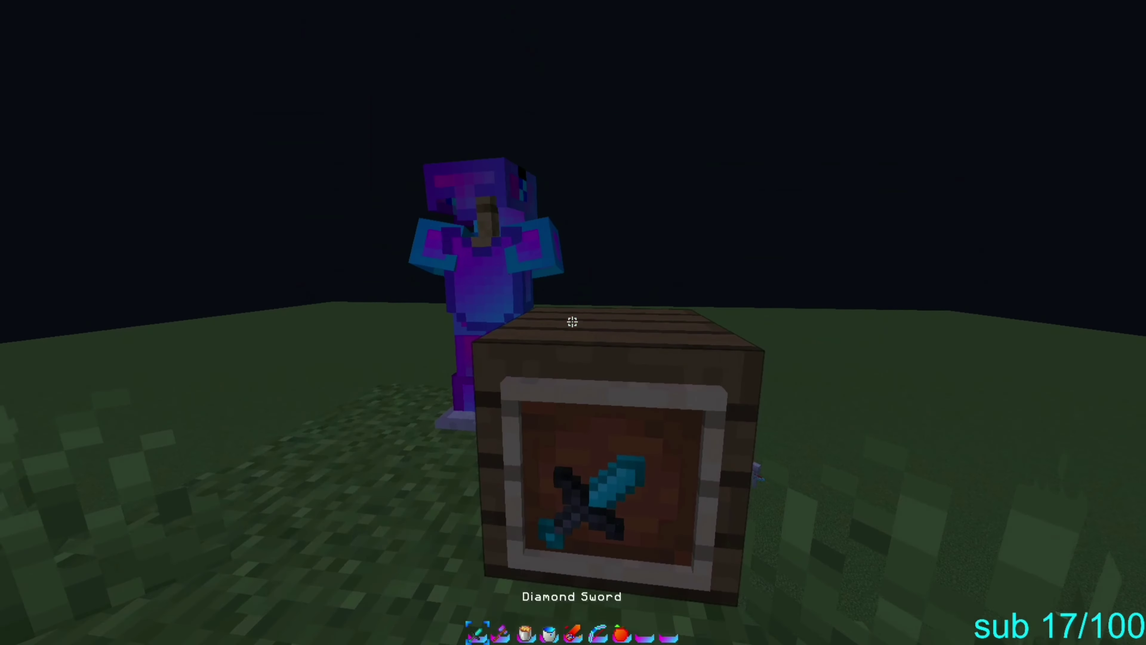
pyautogui.press('s')
pyautogui.press('space')
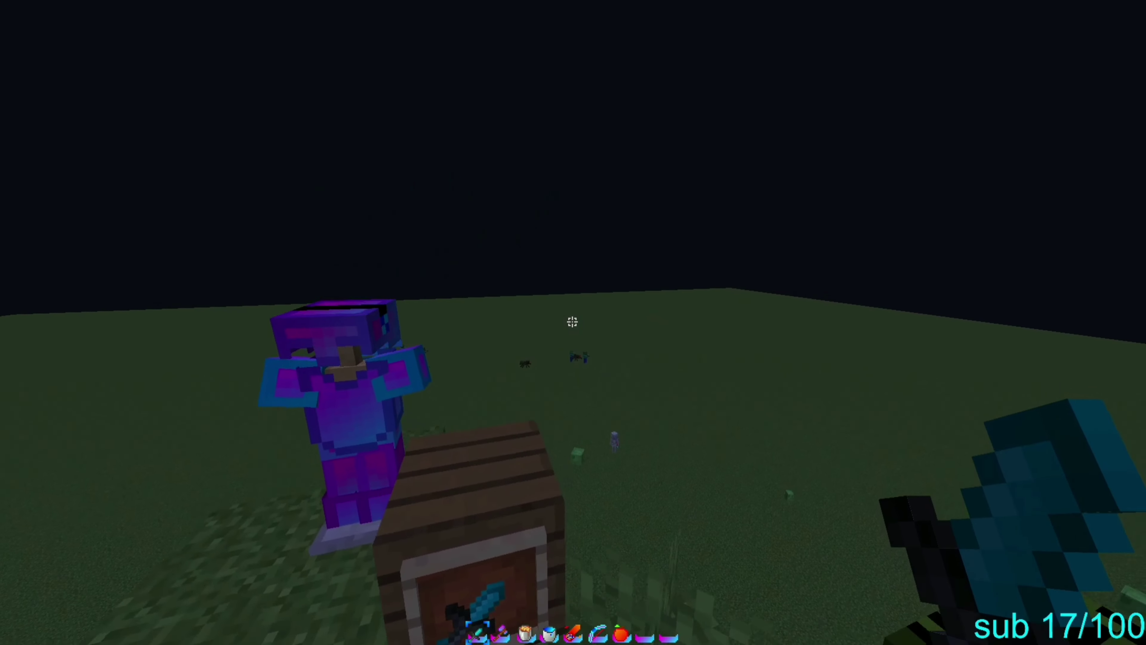
pyautogui.click(572, 322)
pyautogui.click(572, 321)
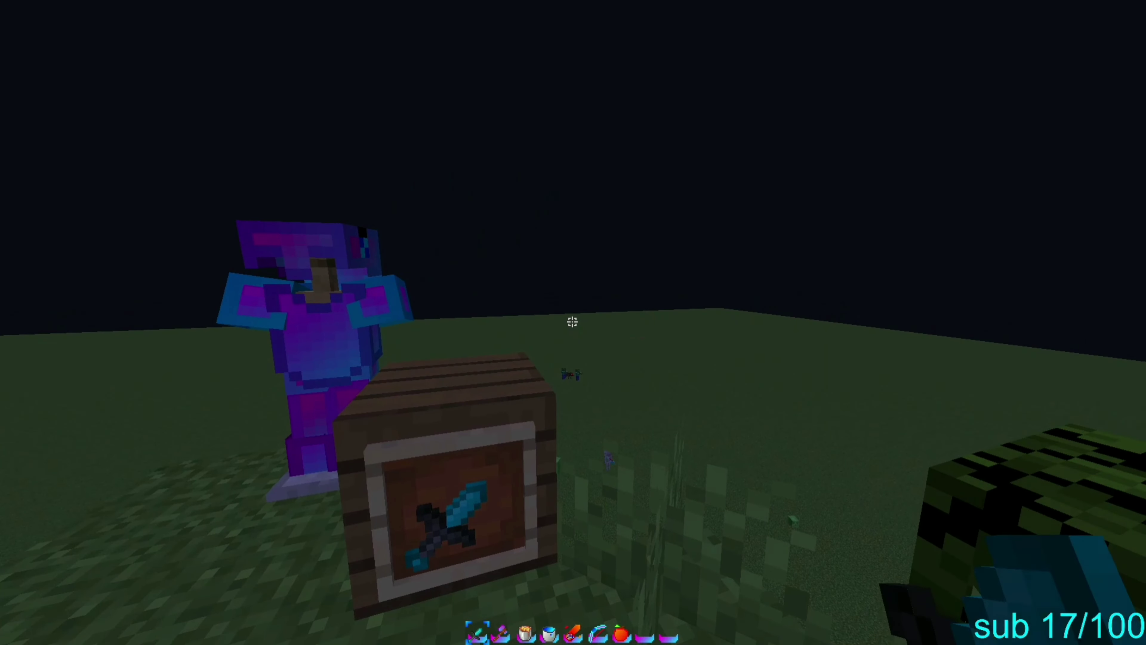
pyautogui.press('w')
pyautogui.press('shift')
pyautogui.click(572, 322)
pyautogui.click(572, 321)
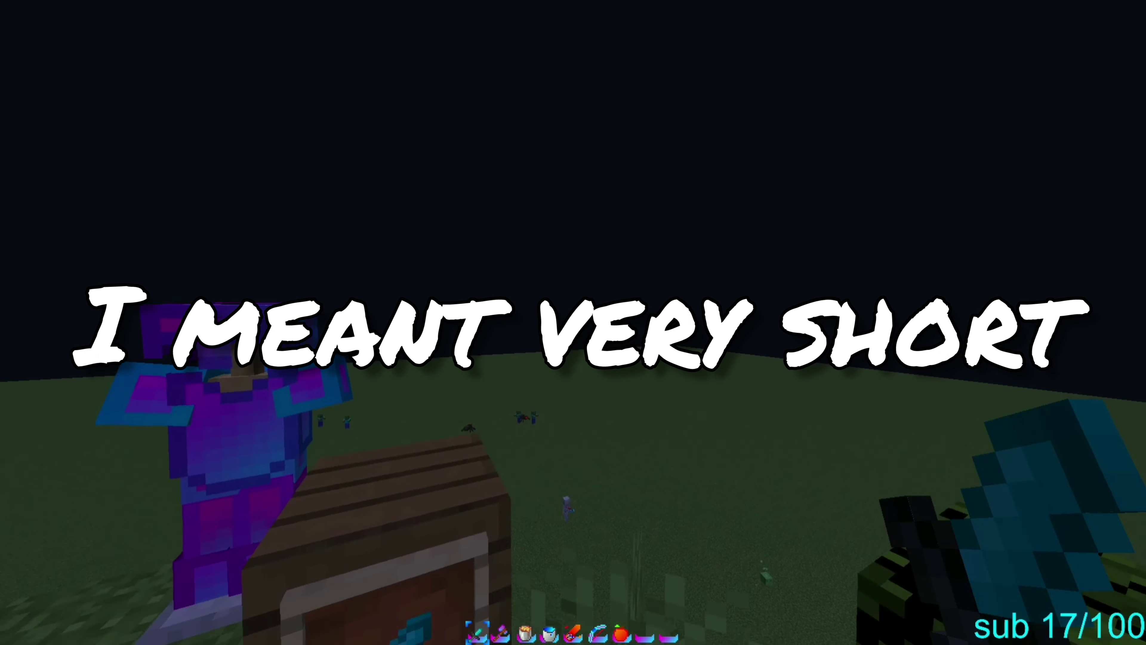
pyautogui.press('shift')
pyautogui.click(572, 321)
pyautogui.press('s')
pyautogui.click(572, 321)
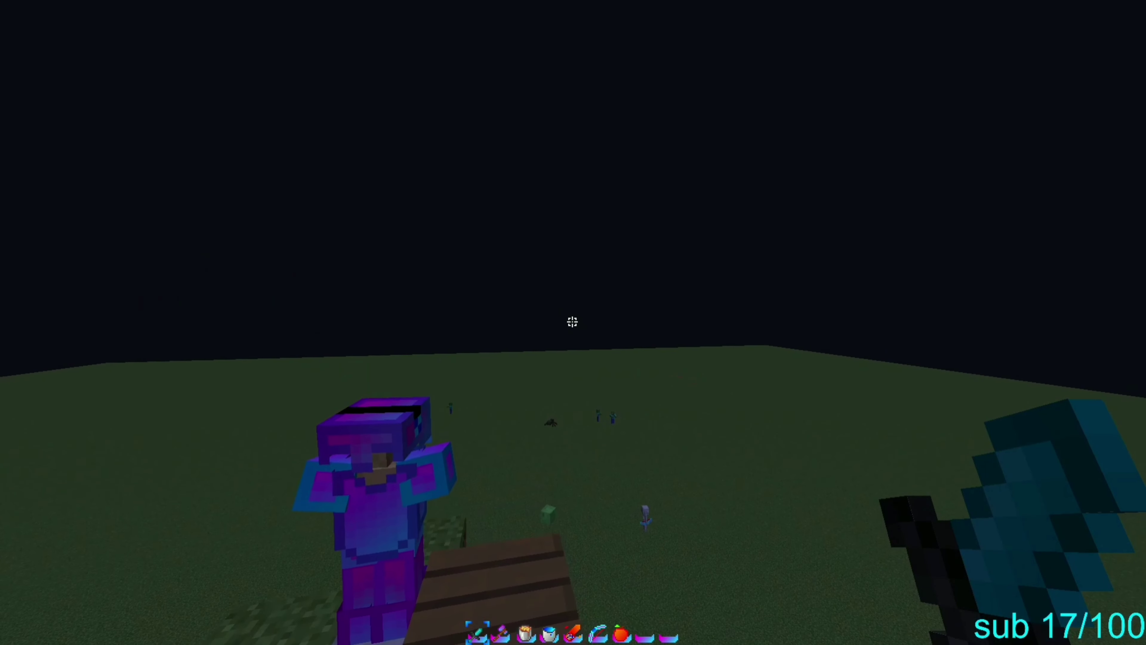
# - Move the bow and the blue item from the inventory into the last two hotbar slots, and hold the Diamond Sword again
pyautogui.scroll(-6, 572, 322)
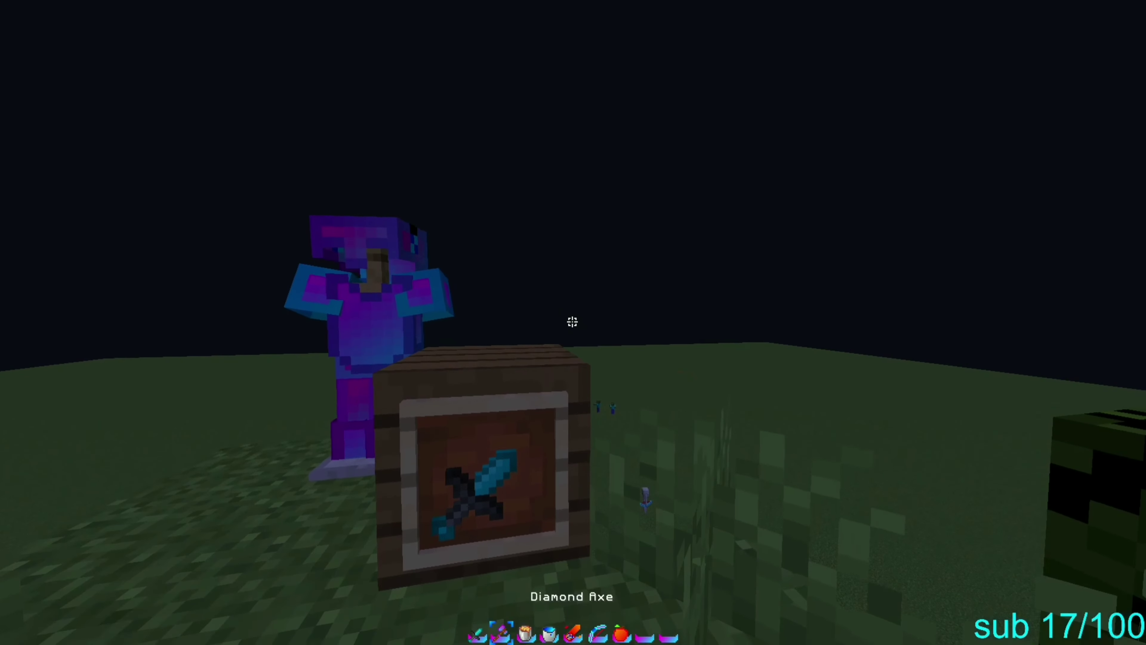
pyautogui.press('e')
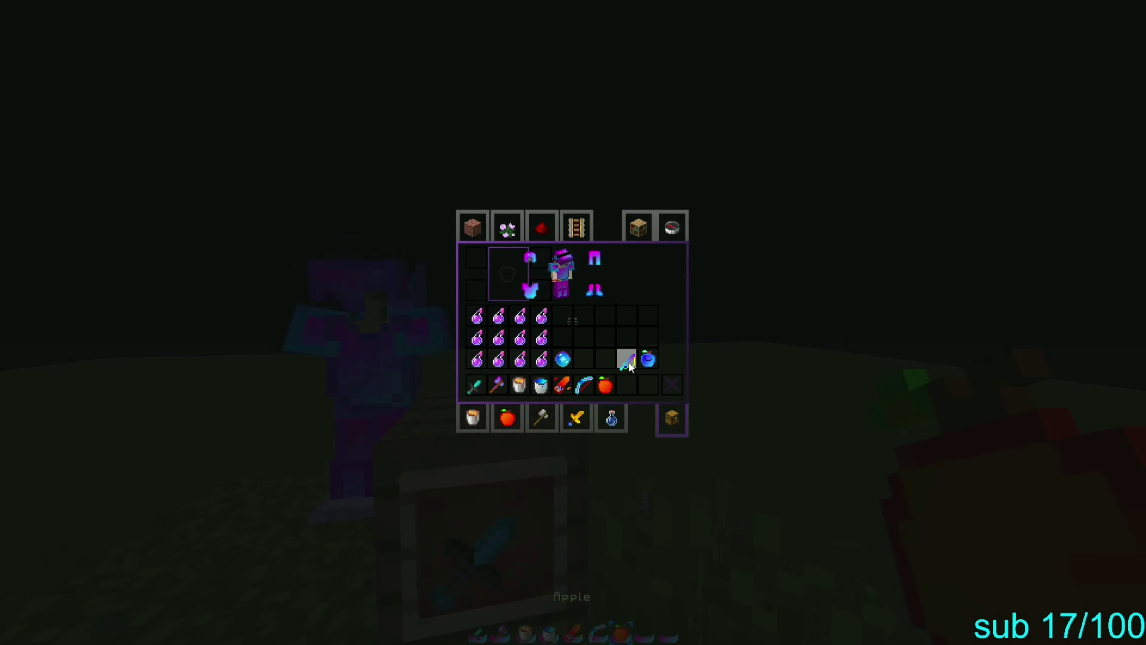
pyautogui.press('e')
pyautogui.scroll(5, 572, 322)
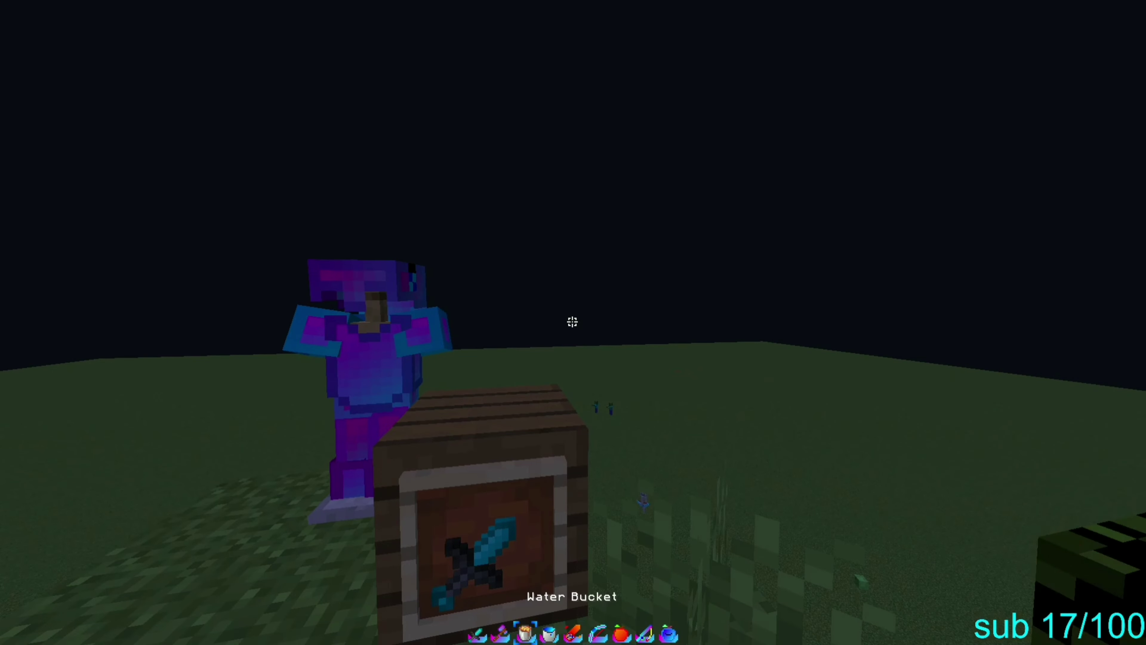
pyautogui.scroll(1, 573, 321)
pyautogui.click(572, 321)
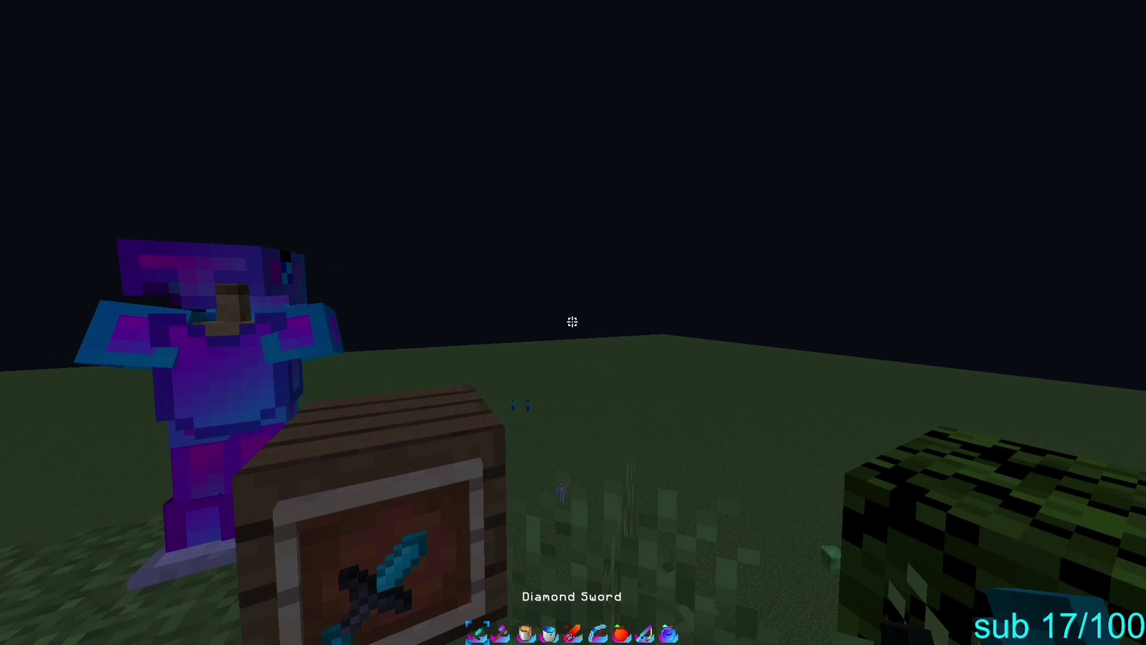
# - Show the debug overlay to read the frame rate, and hide it again
pyautogui.press('F3')
pyautogui.click(572, 316)
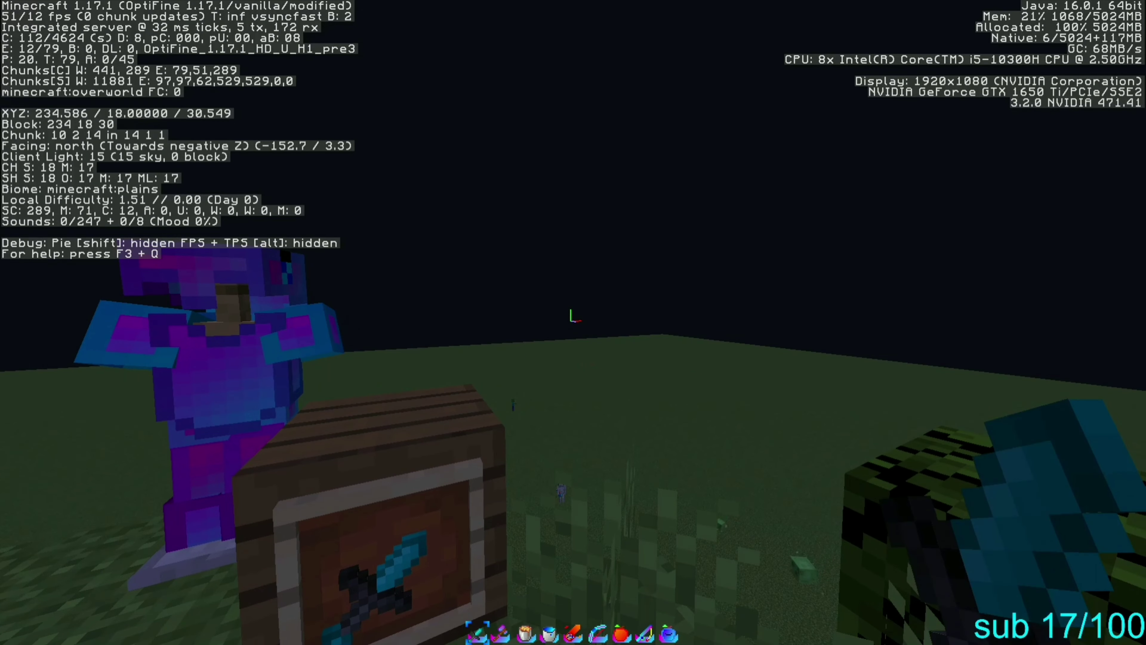
pyautogui.press('F3')
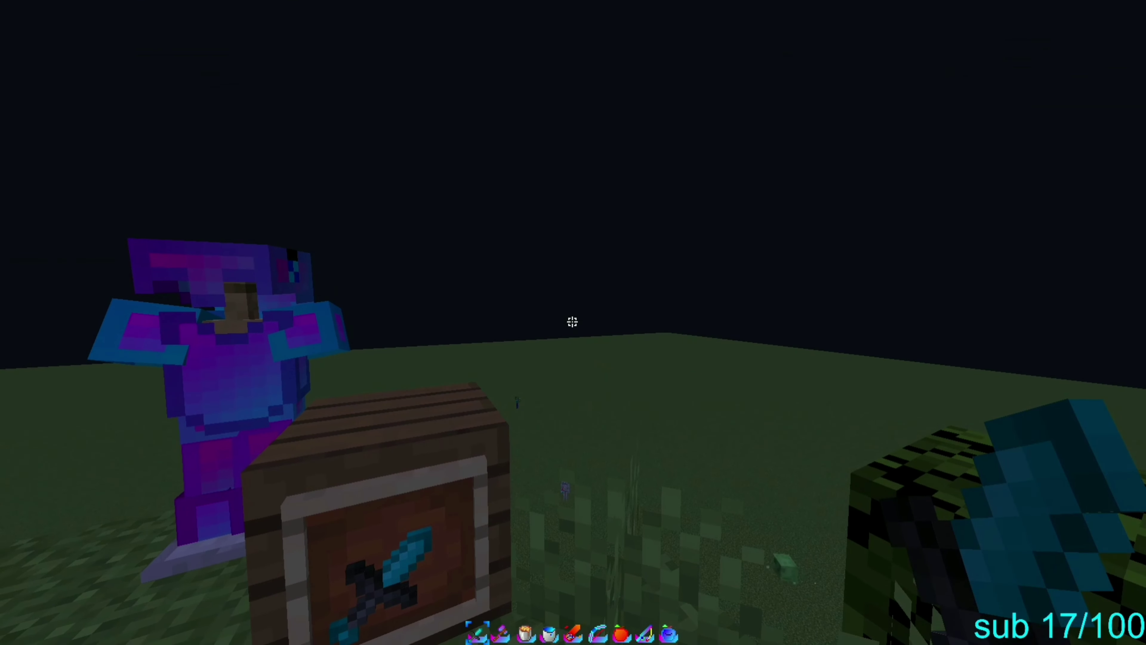
pyautogui.click(572, 322)
pyautogui.click(572, 322)
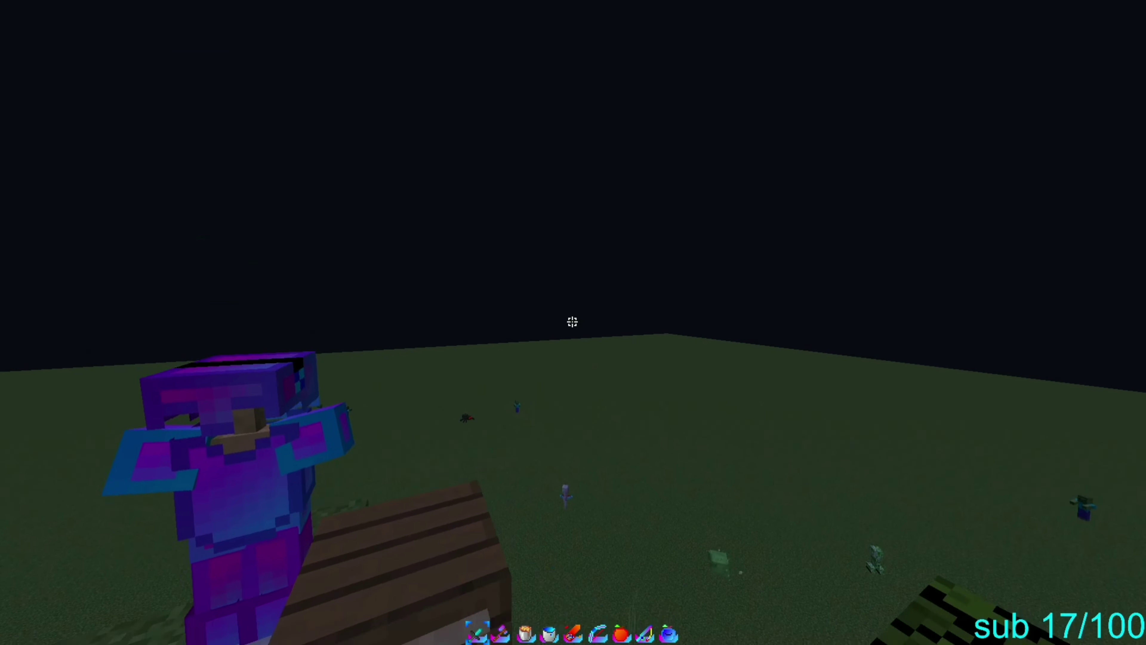
pyautogui.click(572, 322)
pyautogui.press('space')
pyautogui.press('space')
pyautogui.press('space')
pyautogui.click(572, 321)
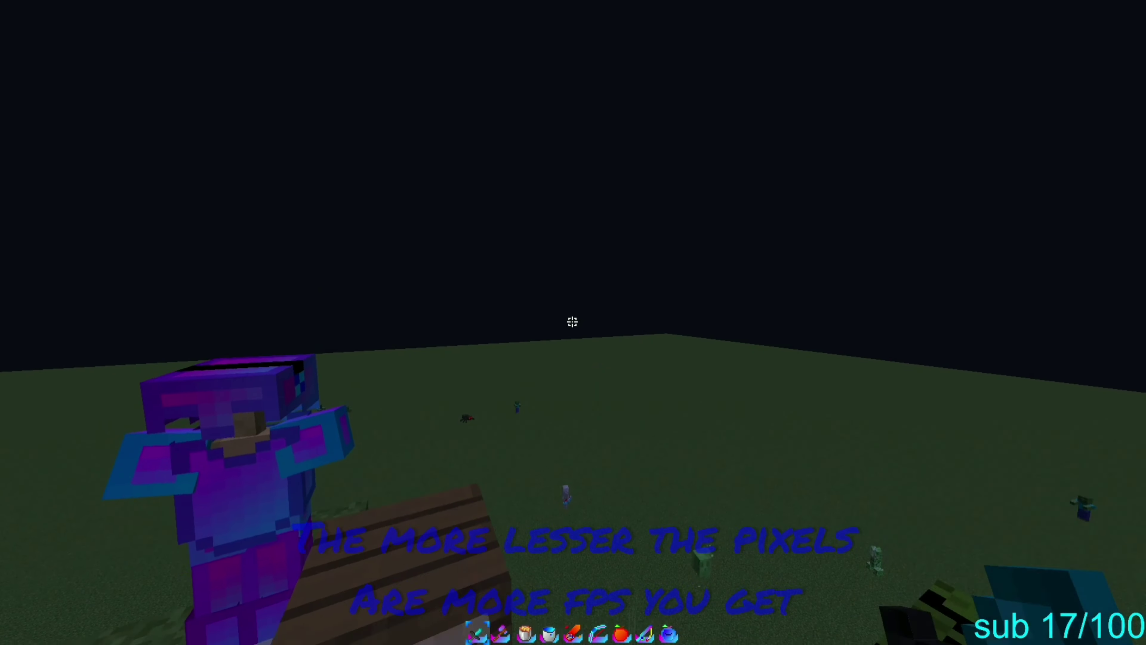
pyautogui.click(572, 322)
pyautogui.press('space')
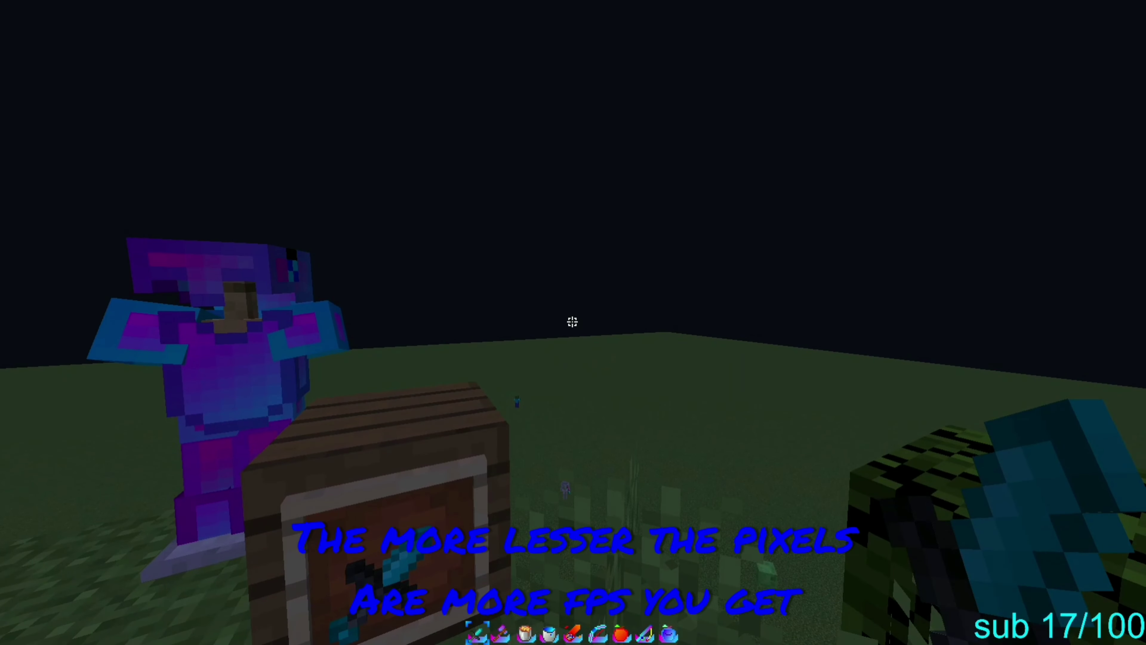
# - Swap the Diamond Sword to the off hand and return it to the first hotbar slot
pyautogui.press('f')
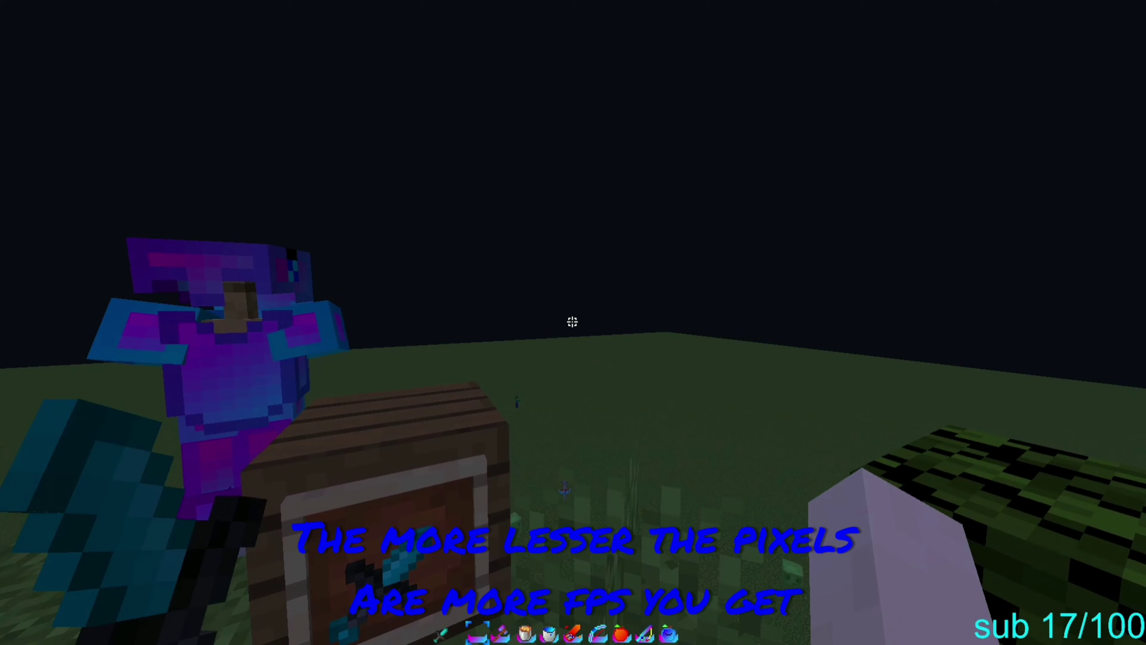
pyautogui.press('e')
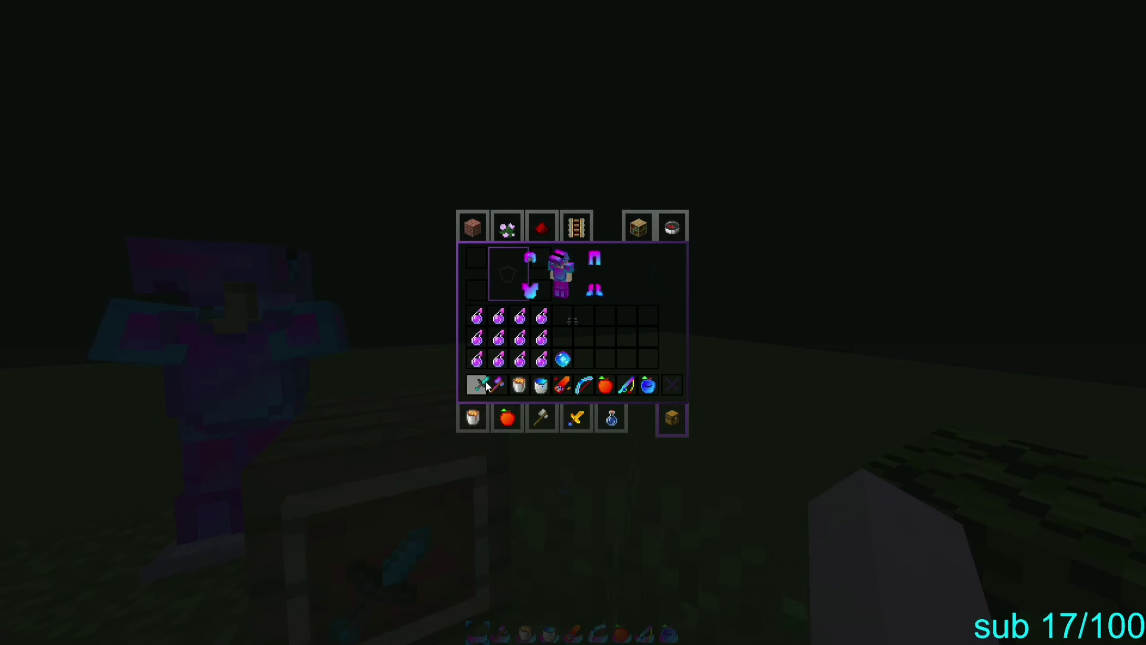
pyautogui.press('e')
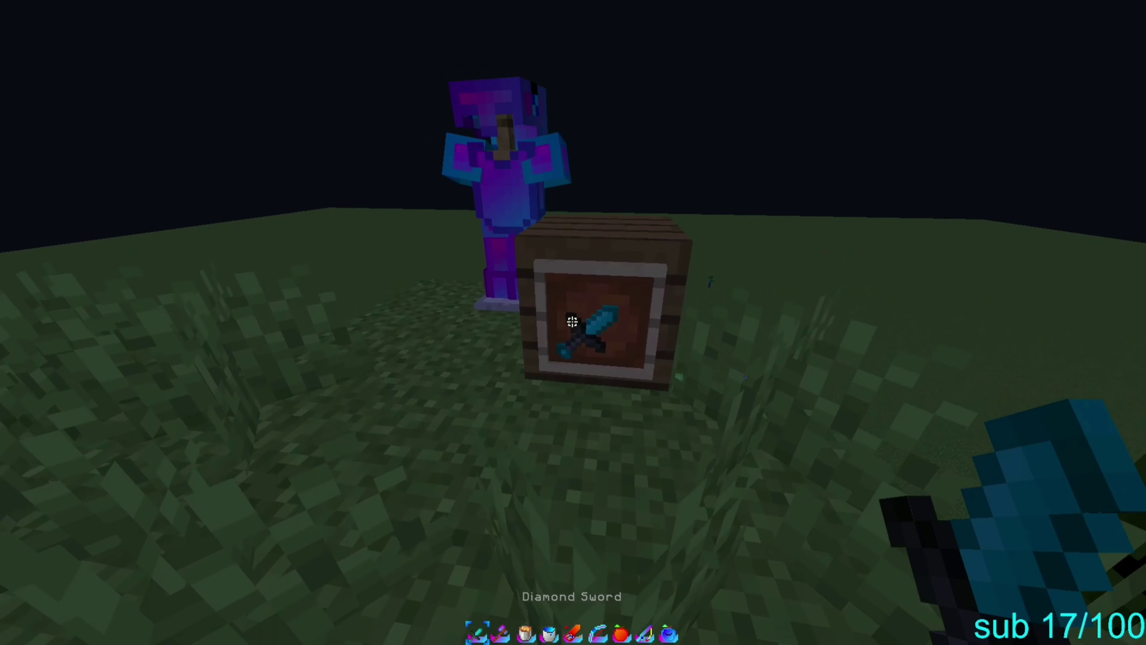
# - Walk around the item frame to compare the framed sword texture with the held Diamond Sword
pyautogui.press('s')
pyautogui.press('a')
pyautogui.press('d')
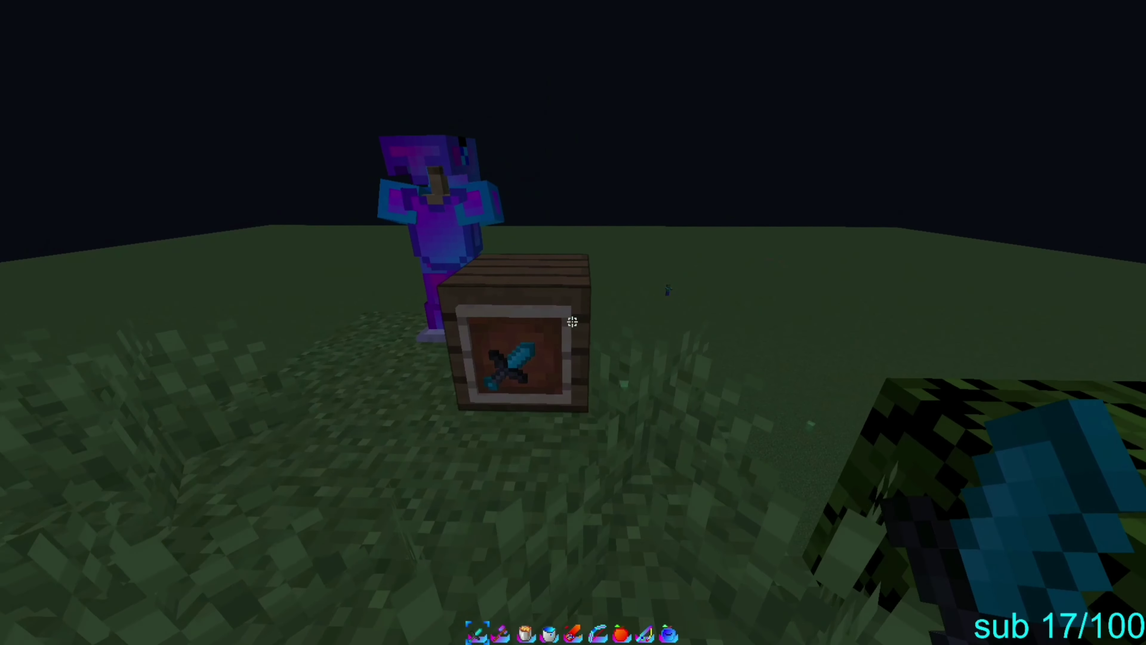
pyautogui.press('a')
pyautogui.press('w')
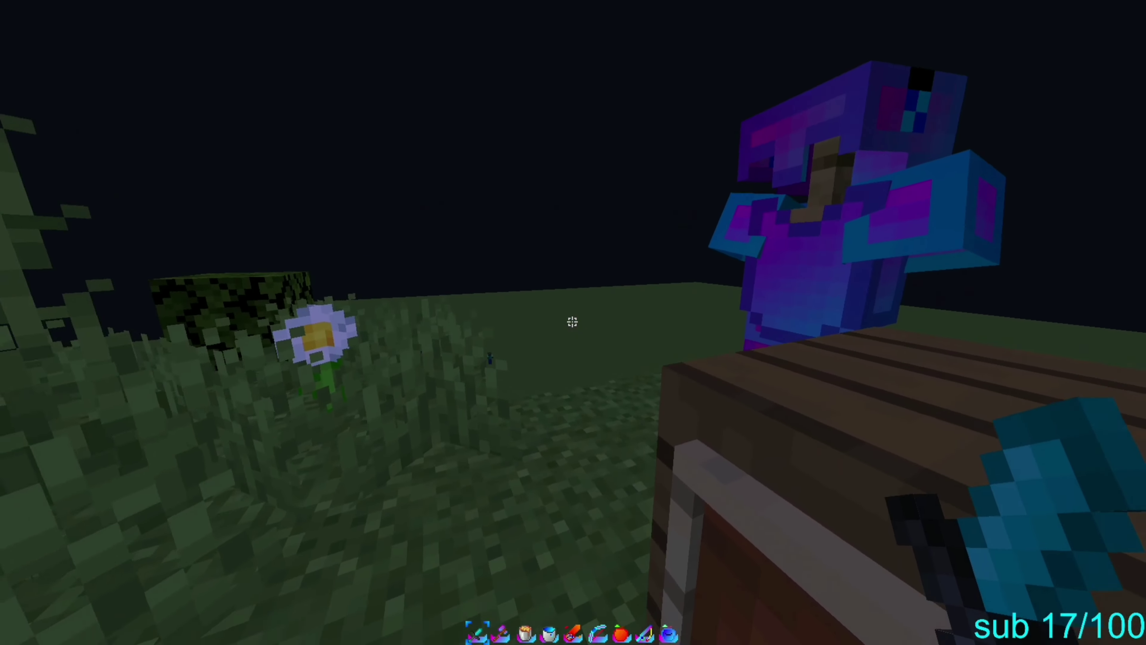
pyautogui.press('s')
pyautogui.press('a')
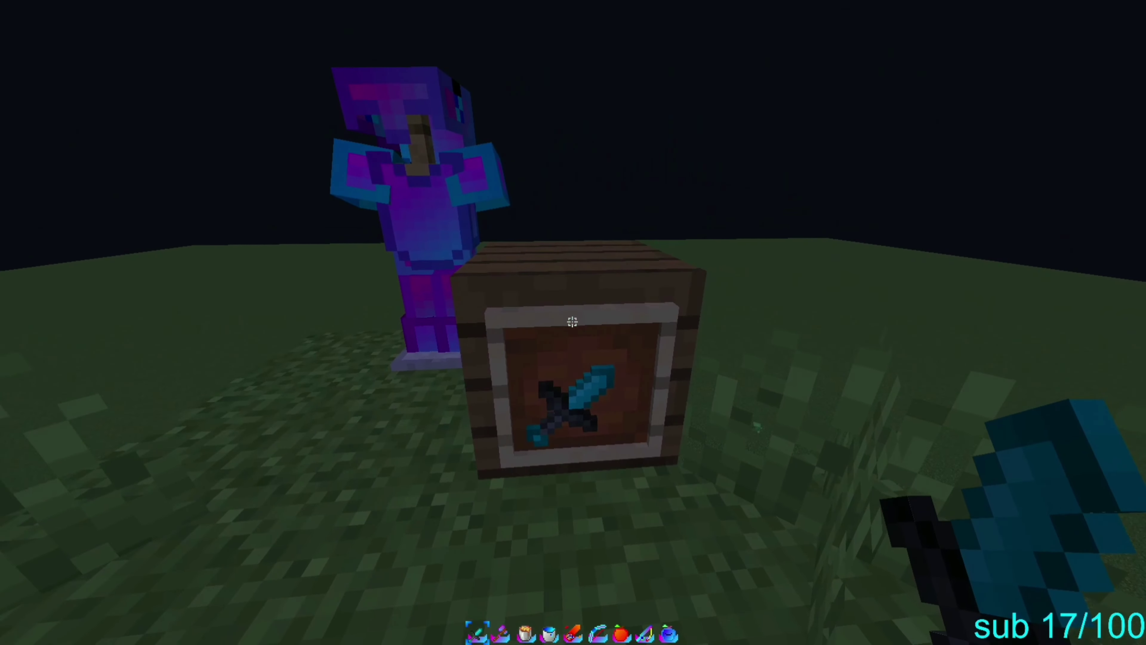
# - Look at the textures of other hotbar items, including the Diamond Axe and Lava Bucket, and leave the game view
pyautogui.press('2')
pyautogui.press('w')
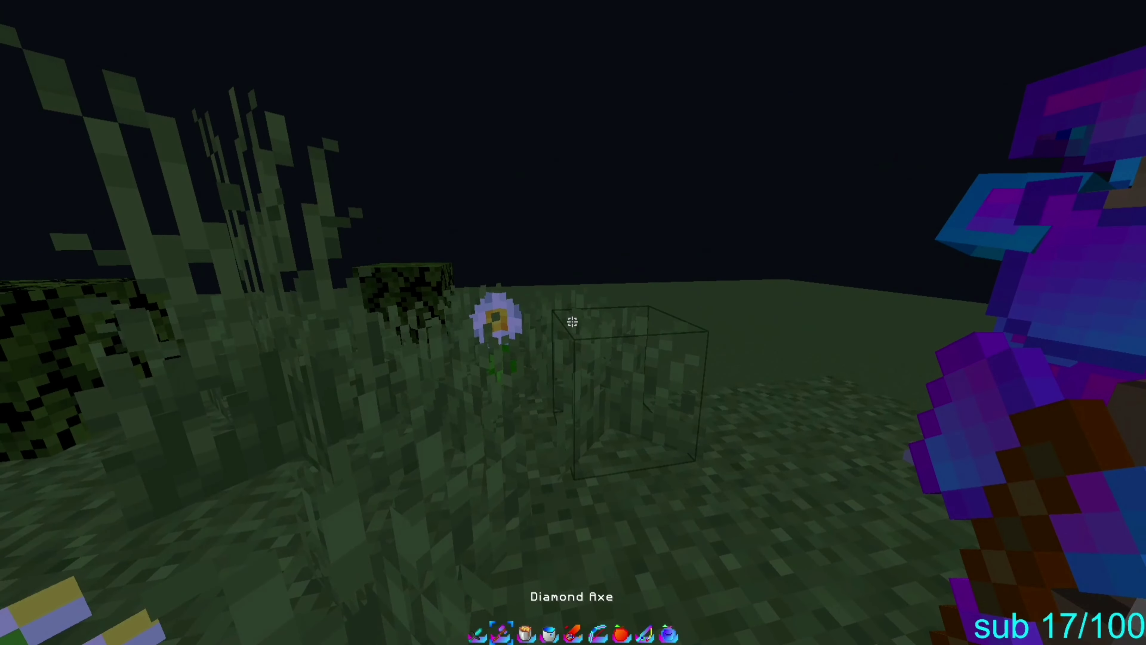
pyautogui.press('3')
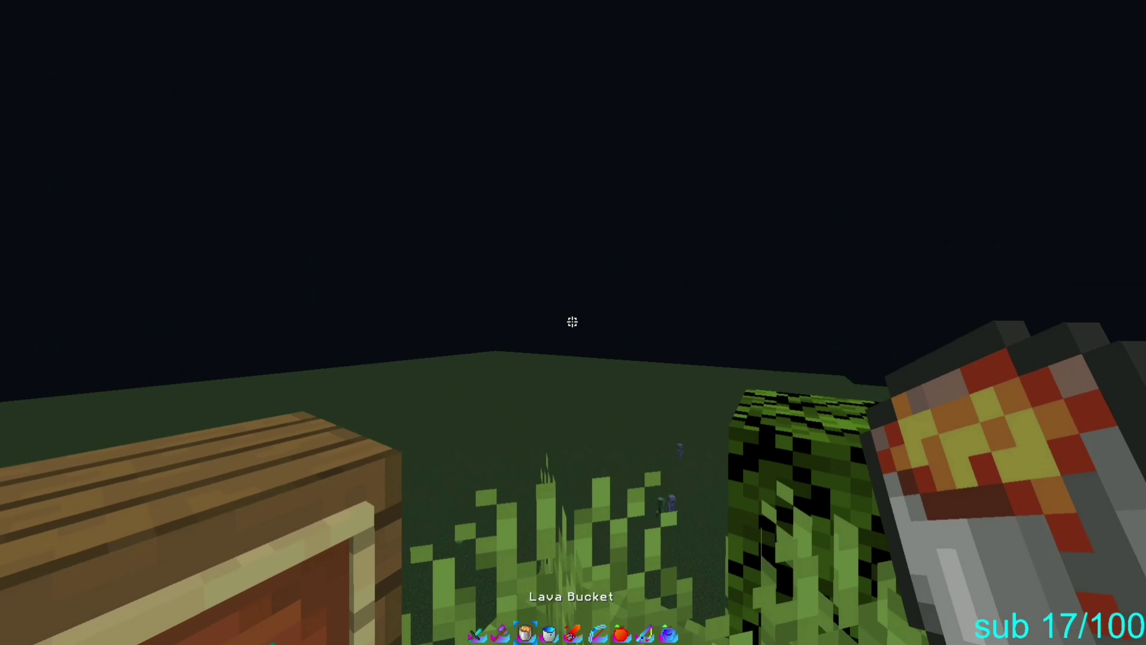
pyautogui.press('5')
pyautogui.press('Escape')
pyautogui.click(593, 299)
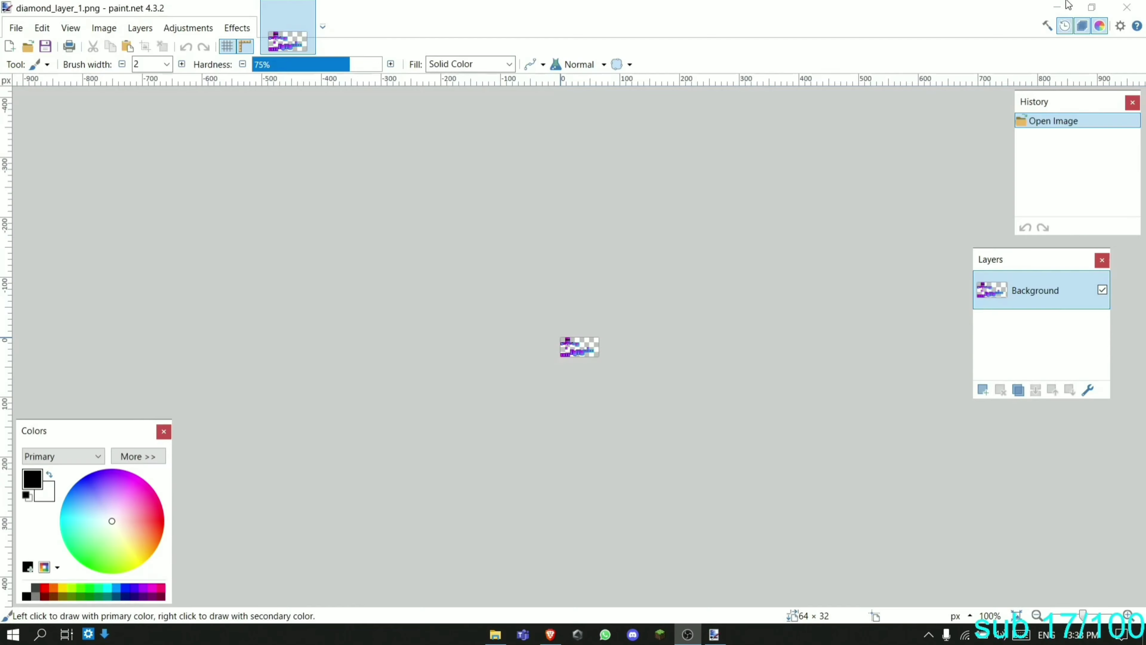
# - In File Explorer, browse to textures > models > armor and open diamond_layer_2 in paint.net
pyautogui.click(1055, 7)
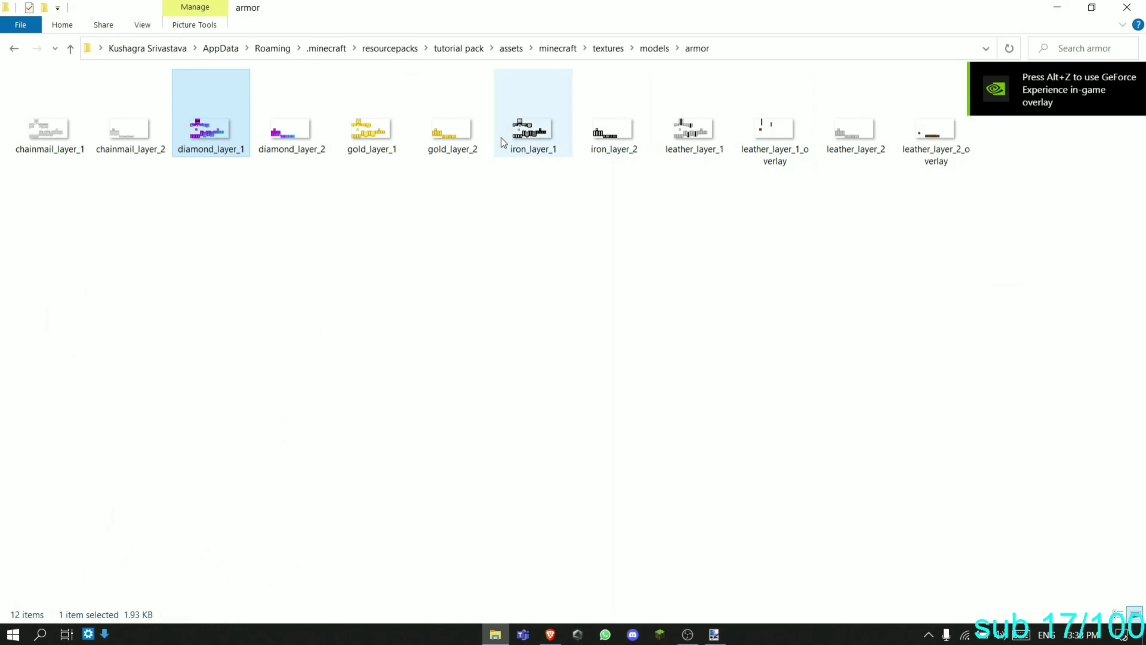
pyautogui.doubleClick(13, 49)
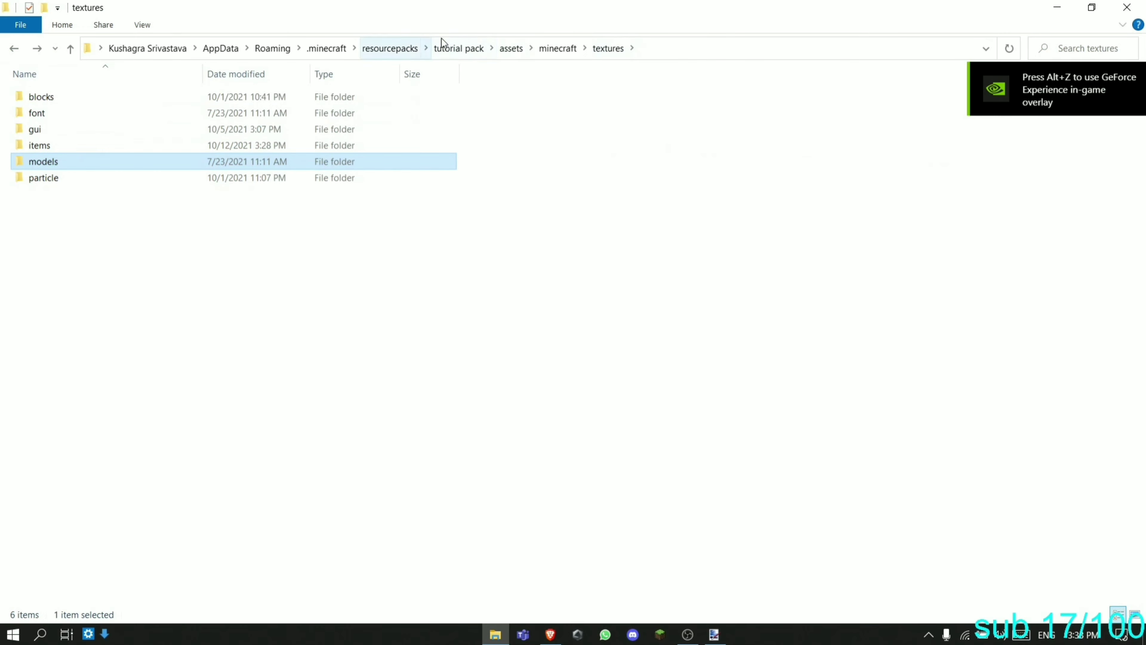
pyautogui.doubleClick(199, 159)
pyautogui.doubleClick(140, 96)
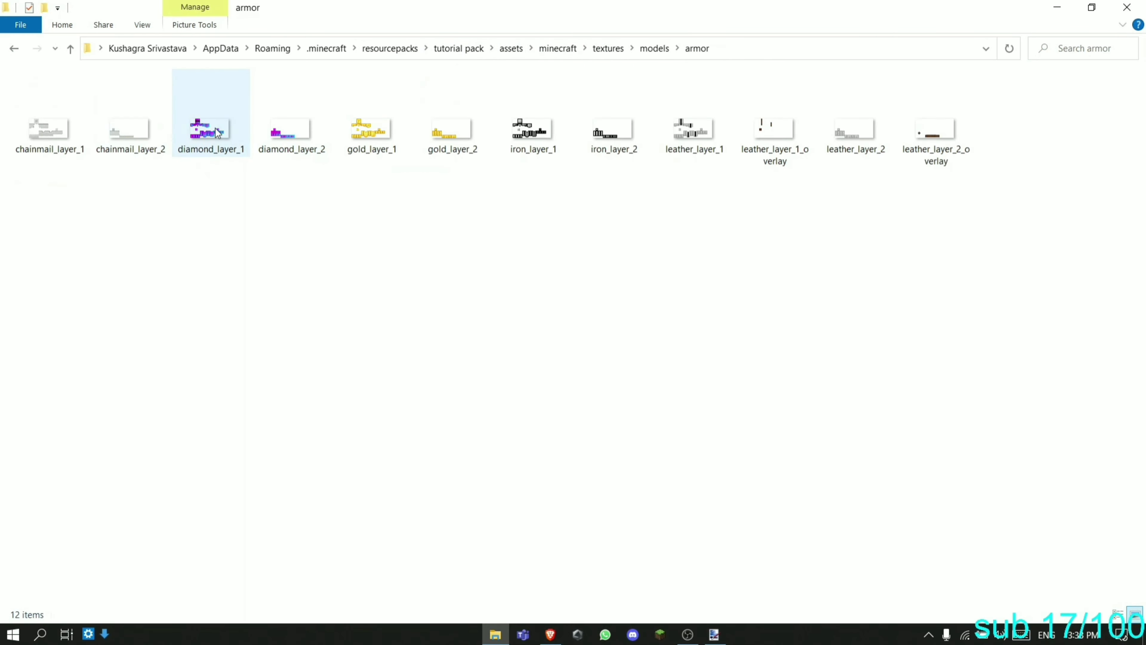
pyautogui.rightClick(273, 138)
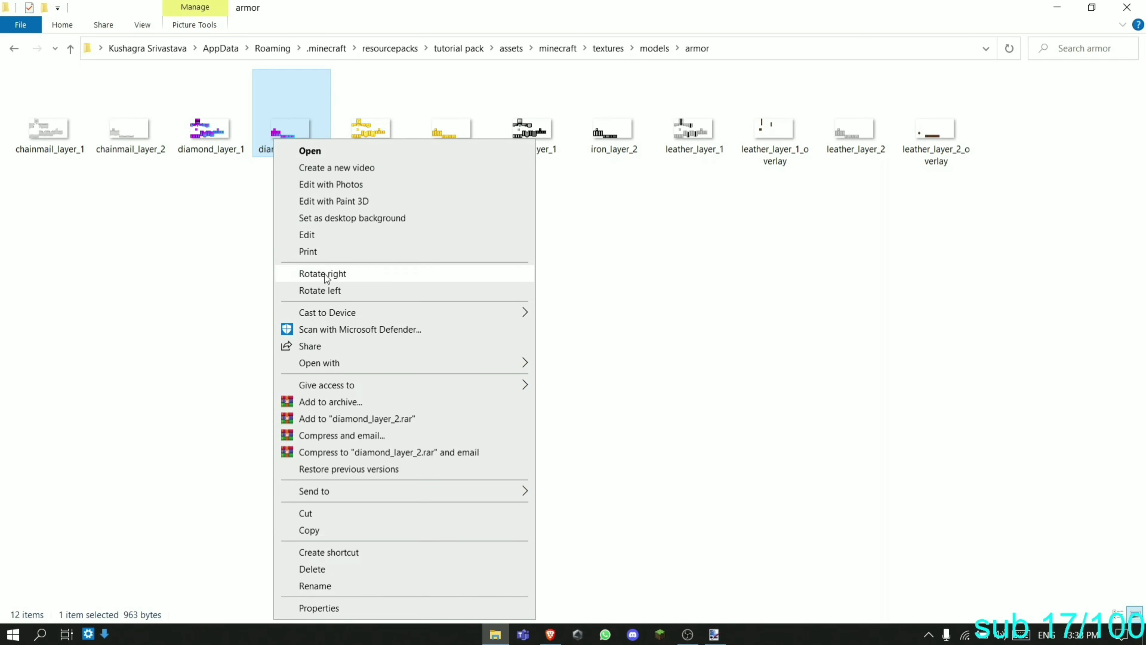
pyautogui.moveTo(451, 362)
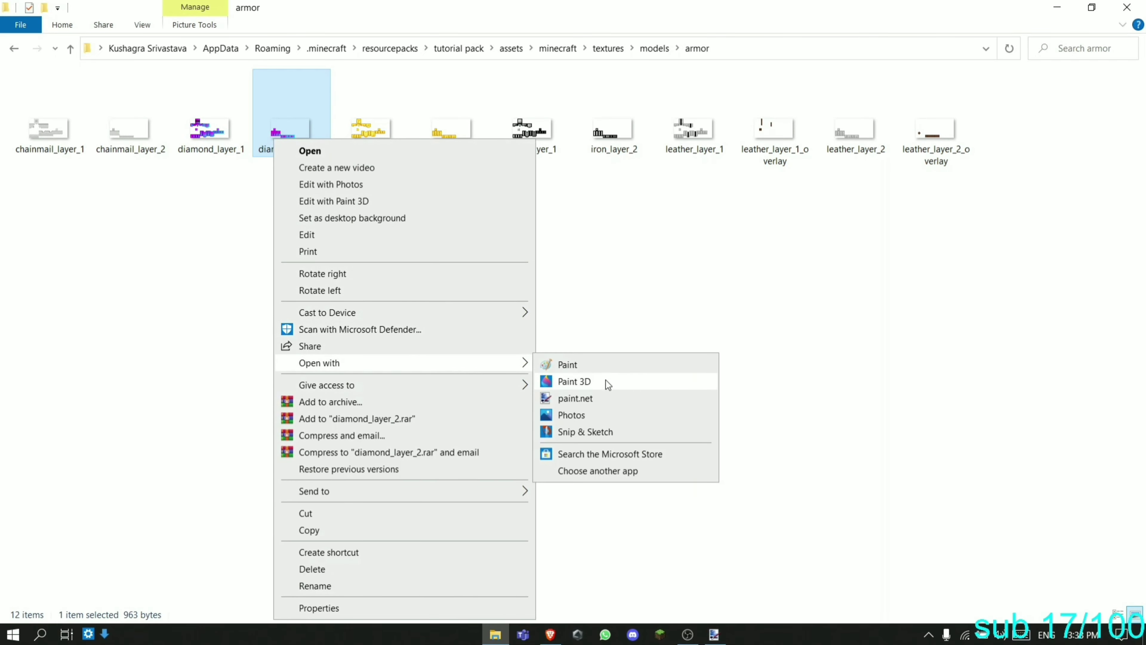
pyautogui.click(610, 402)
pyautogui.moveTo(1085, 617); pyautogui.dragTo(1102, 618)
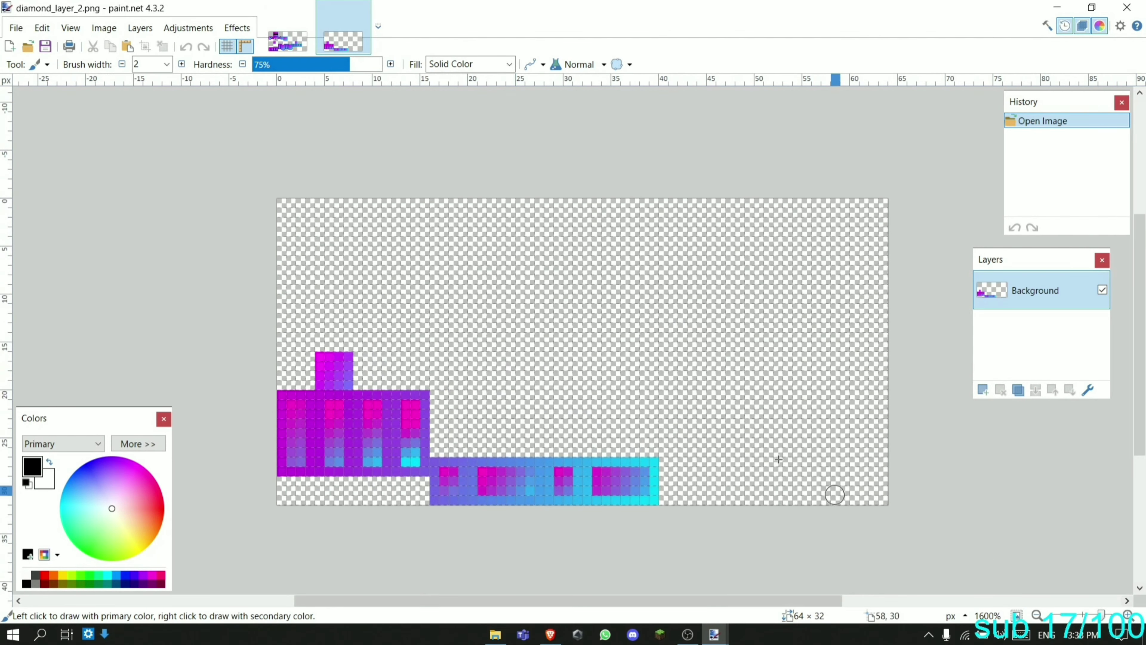
# - For diamond_layer_1.png, choose a cyan primary color and set the secondary color to dark teal, hex 008591
pyautogui.click(284, 32)
pyautogui.moveTo(1083, 615); pyautogui.dragTo(1103, 616)
pyautogui.scroll(-2, 873, 527)
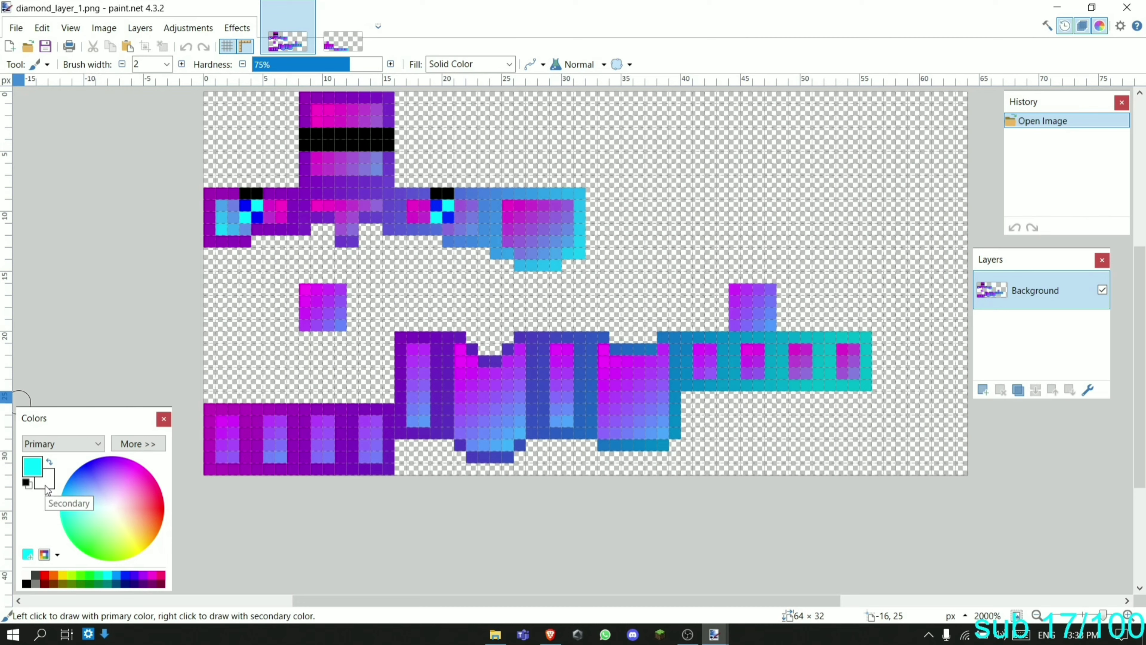
pyautogui.click(54, 486)
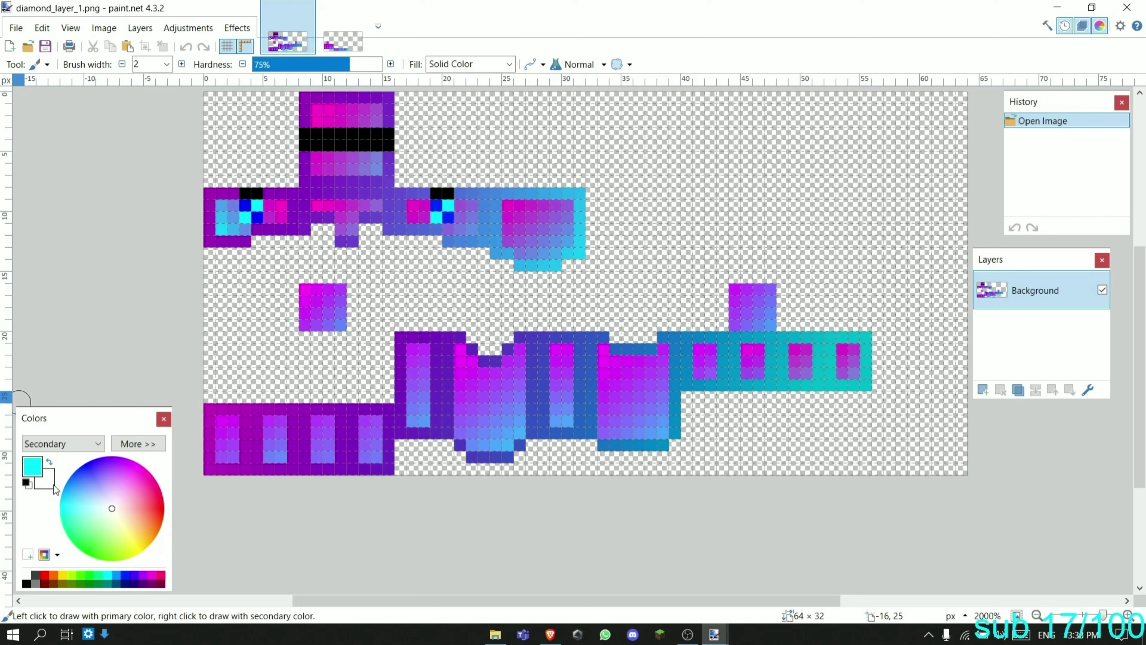
pyautogui.click(138, 443)
pyautogui.moveTo(246, 547); pyautogui.dragTo(229, 543)
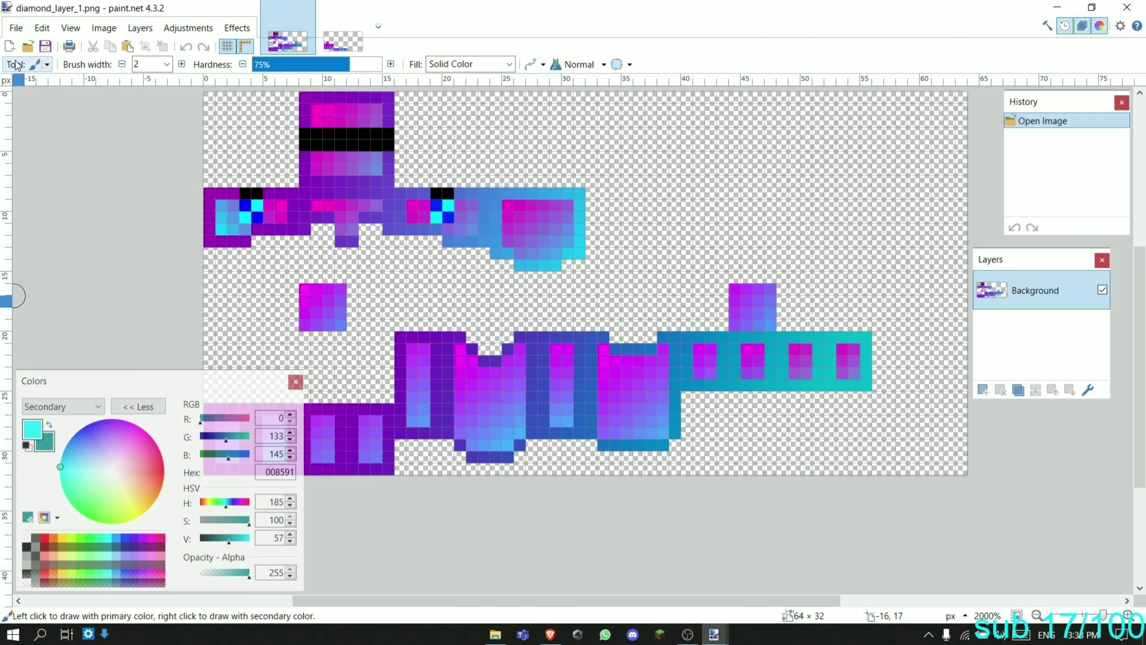
# - Select the T-shaped area in the middle of the helmet front with combined Rectangle Select pieces, 6 × 3 pixels overall
pyautogui.click(40, 64)
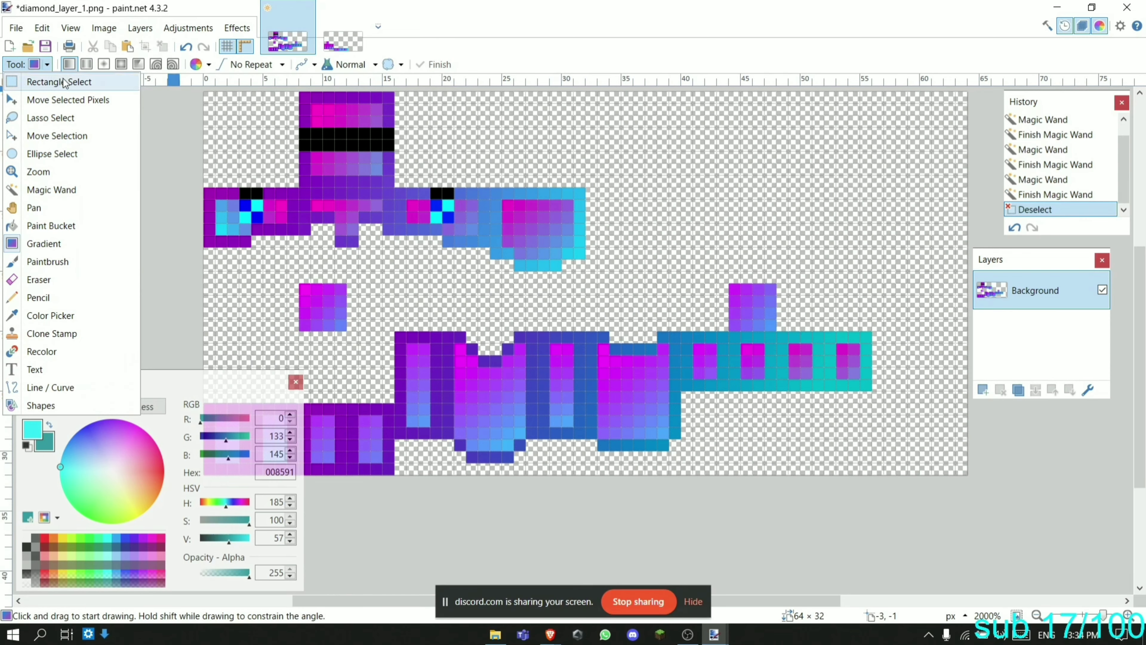
pyautogui.click(64, 82)
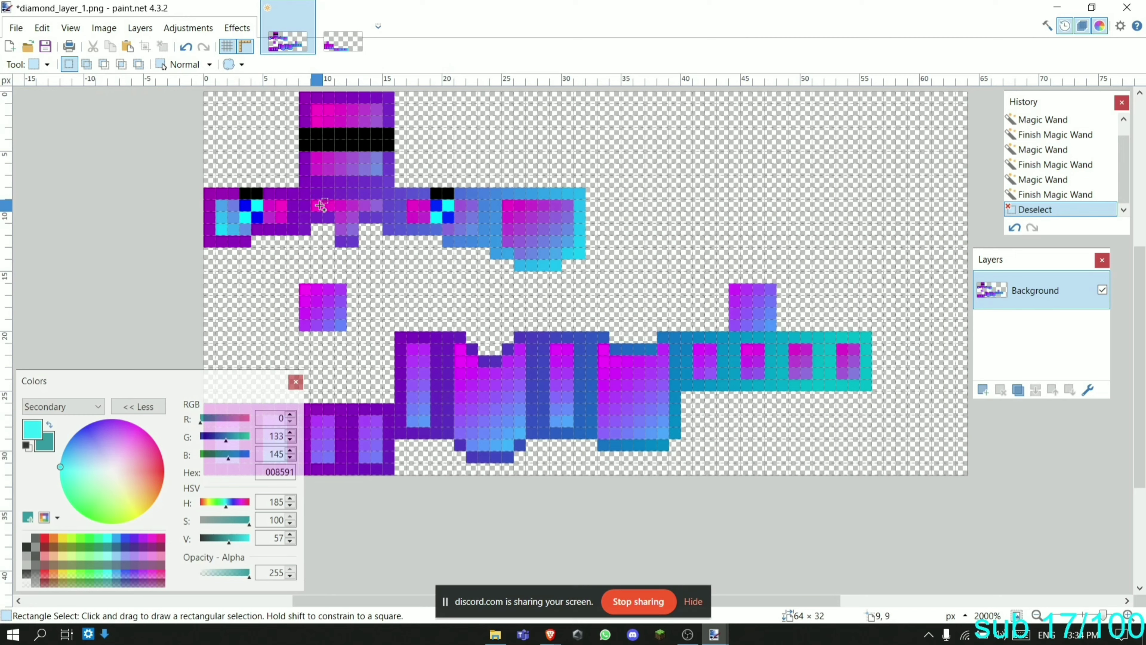
pyautogui.moveTo(309, 193)
pyautogui.mouseDown()
pyautogui.moveTo(309, 229)
pyautogui.moveTo(343, 206)
pyautogui.moveTo(341, 244)
pyautogui.mouseUp()
pyautogui.click(312, 216)
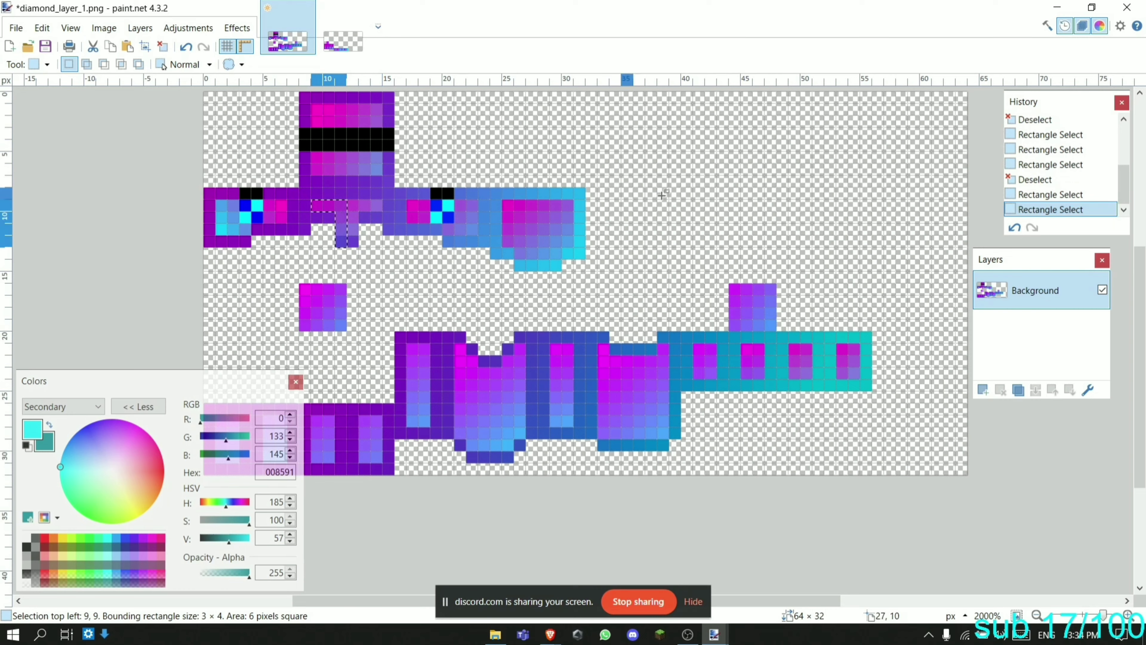
pyautogui.hotkey('ctrl', 'z')
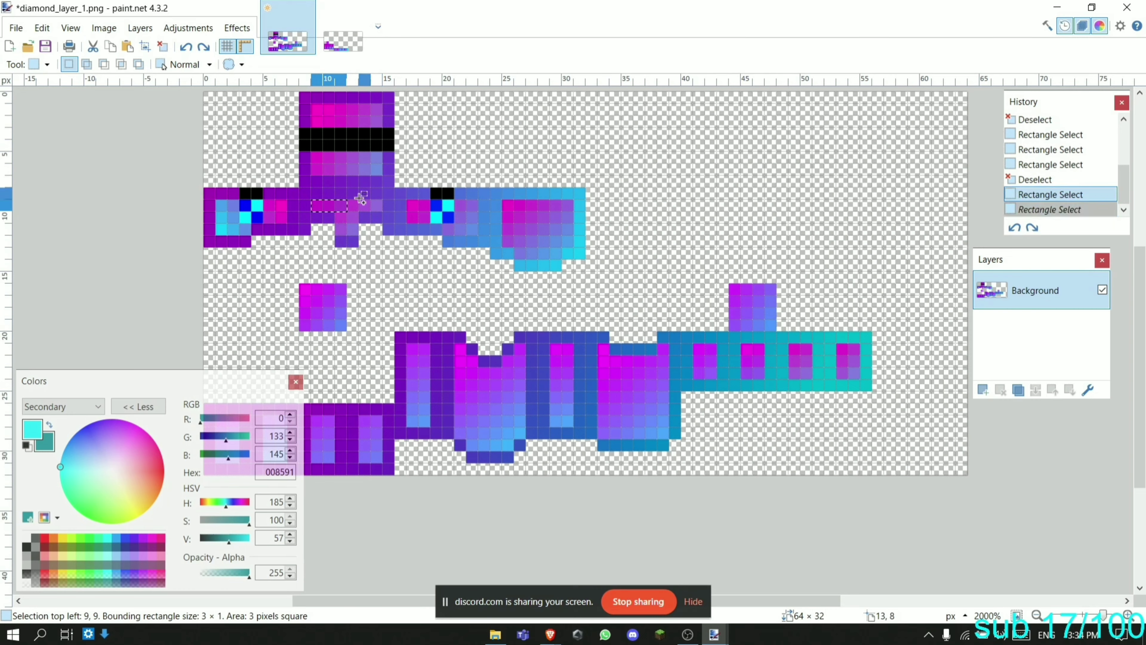
pyautogui.moveTo(345, 230); pyautogui.dragTo(345, 230)
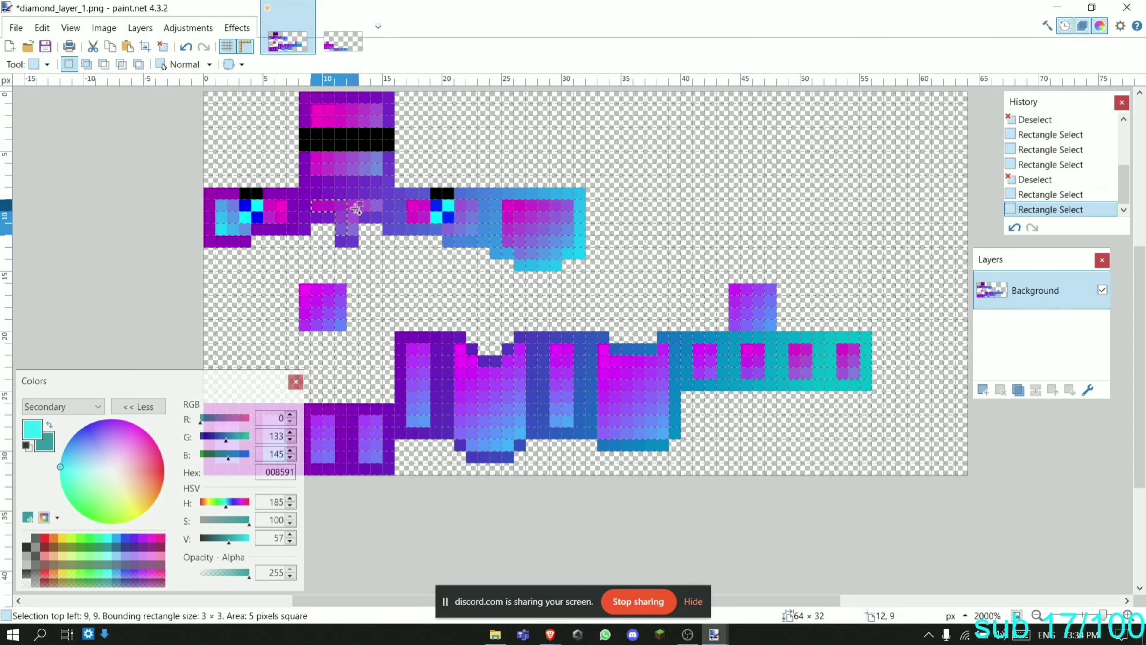
pyautogui.click(355, 223)
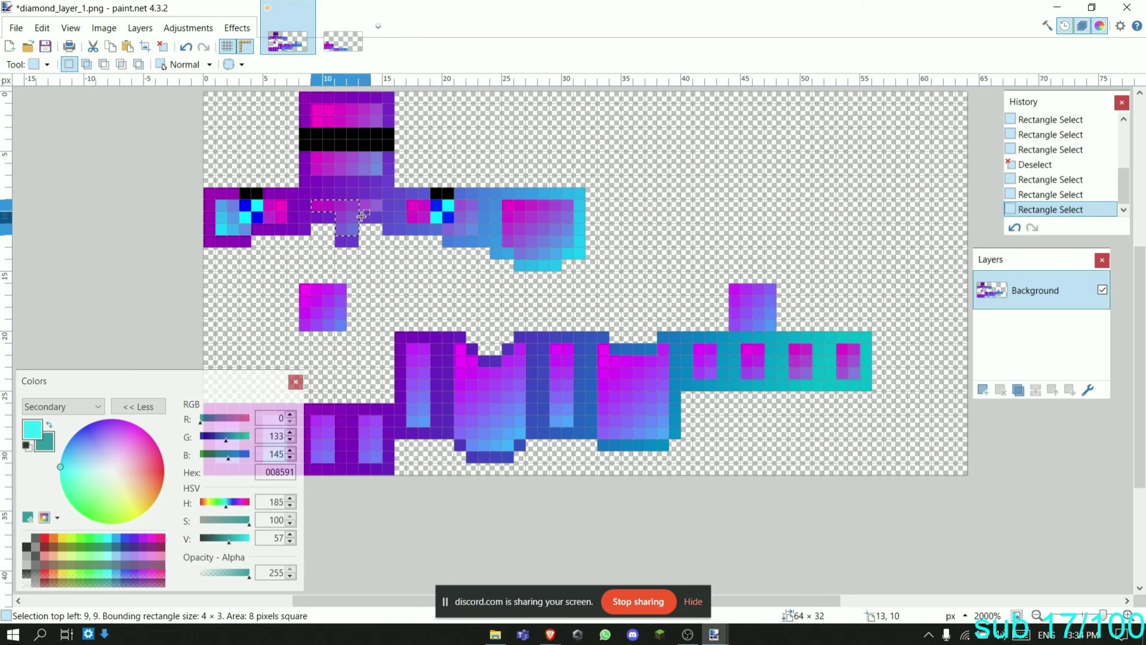
pyautogui.click(356, 202)
# - Fill the selected T-shape with a diagonal cyan-to-dark-teal gradient and clear the selection
pyautogui.click(29, 64)
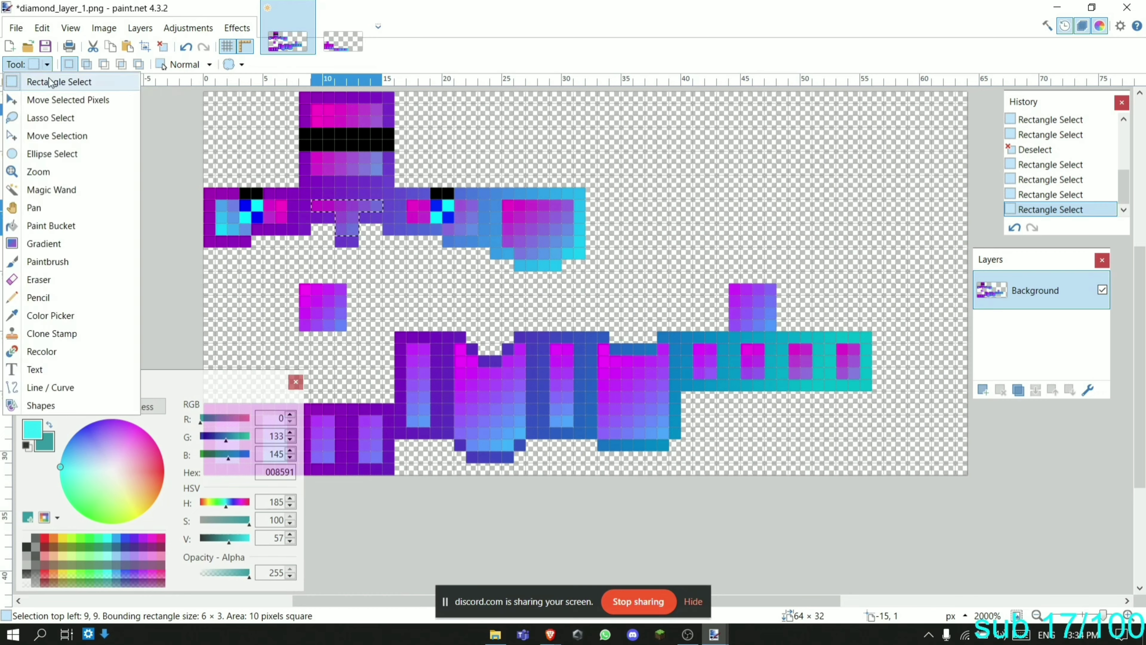
pyautogui.click(46, 244)
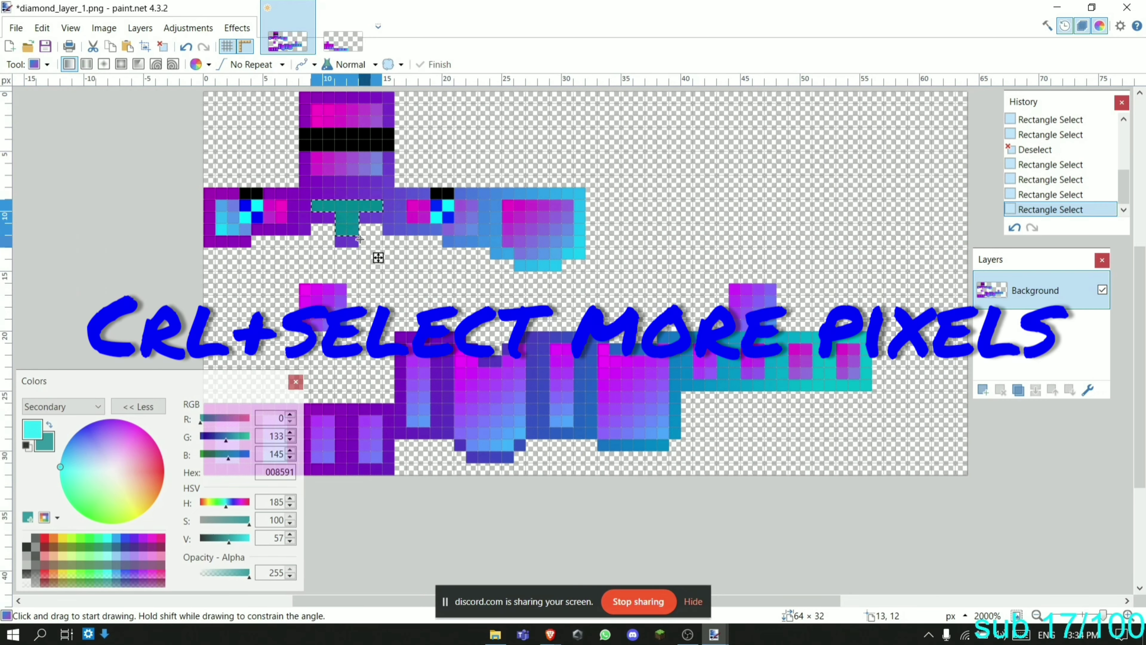
pyautogui.moveTo(360, 239); pyautogui.dragTo(294, 171)
pyautogui.press('Return')
pyautogui.hotkey('ctrl', 'd')
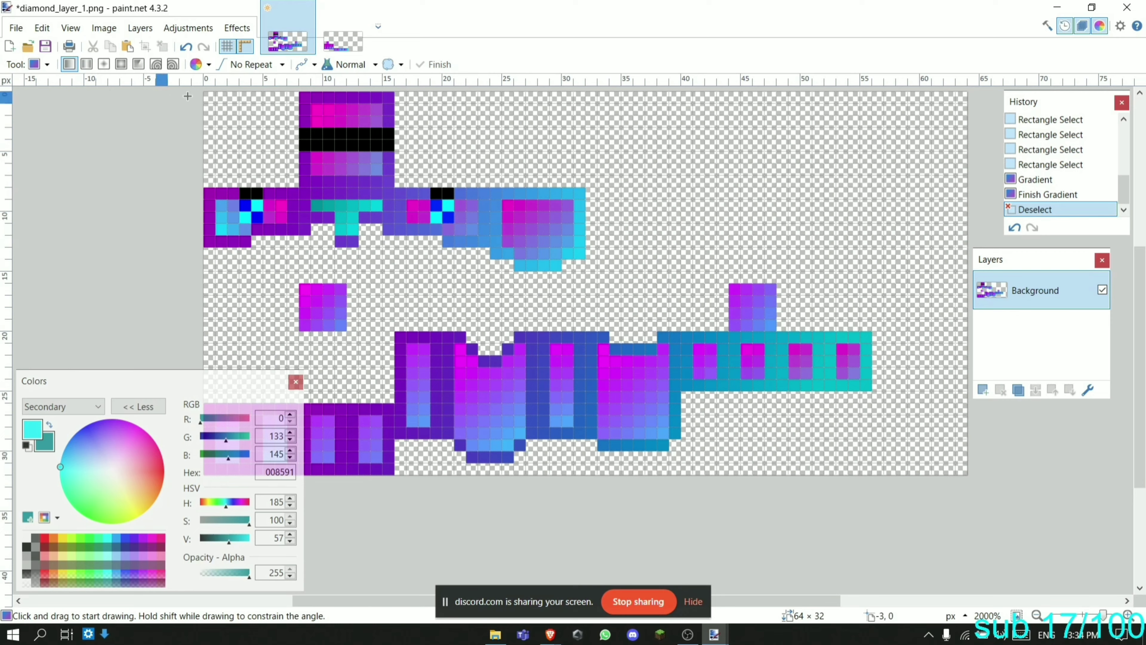
# - Select the purple-to-blue outline pixels around all the helmet sections with combined Rectangle Select pieces
pyautogui.click(35, 63)
pyautogui.click(45, 79)
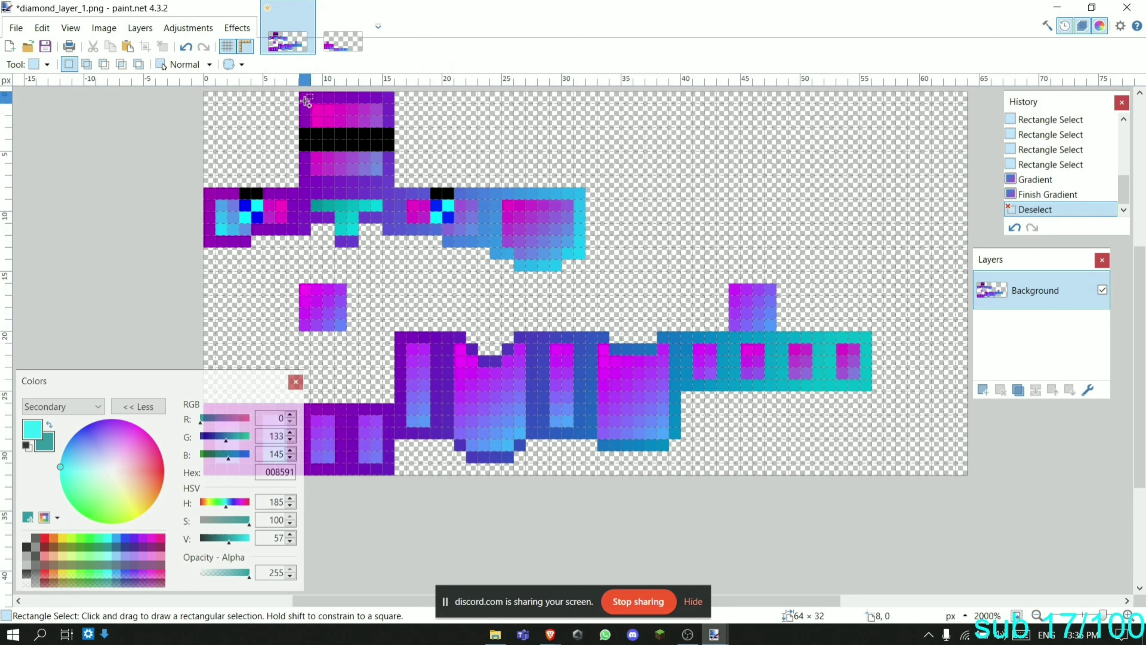
pyautogui.moveTo(306, 102); pyautogui.dragTo(305, 110)
pyautogui.moveTo(307, 155); pyautogui.dragTo(387, 190)
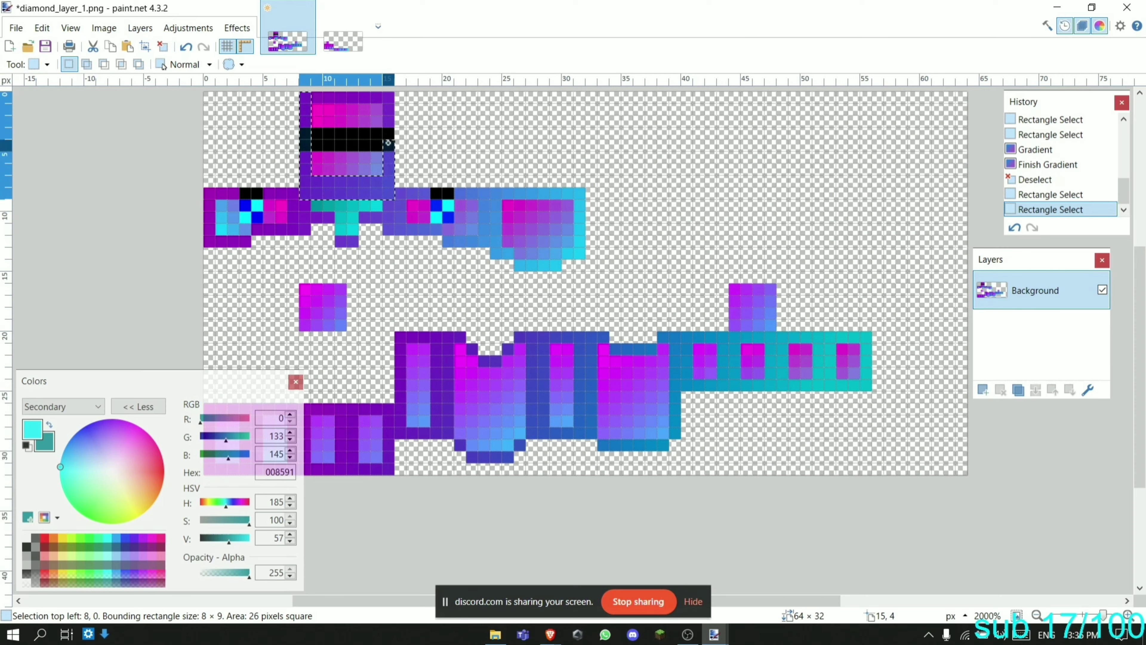
pyautogui.moveTo(389, 109); pyautogui.dragTo(318, 95)
pyautogui.moveTo(393, 203); pyautogui.dragTo(388, 229)
pyautogui.moveTo(365, 218); pyautogui.dragTo(378, 217)
pyautogui.moveTo(400, 193); pyautogui.dragTo(496, 194)
pyautogui.moveTo(497, 240)
pyautogui.mouseDown()
pyautogui.moveTo(450, 241)
pyautogui.moveTo(505, 257)
pyautogui.mouseUp()
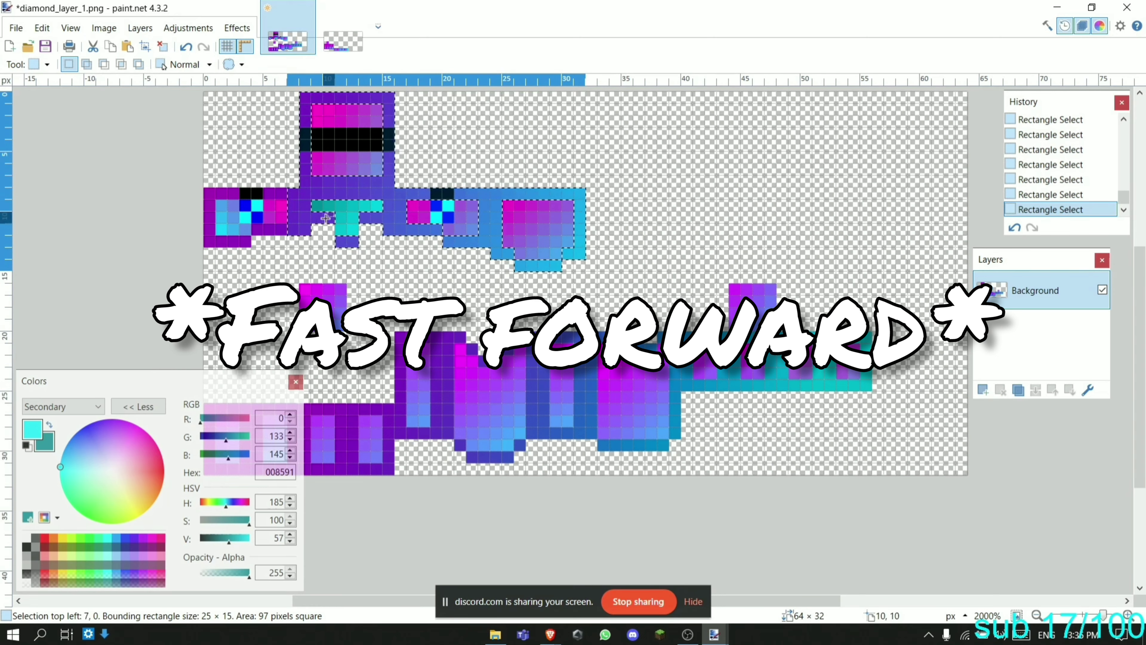
# - Apply a diagonal cyan-to-dark-teal gradient to the selected helmet outline
pyautogui.press('g')
pyautogui.moveTo(561, 284); pyautogui.dragTo(443, 173)
pyautogui.moveTo(392, 146); pyautogui.dragTo(321, 89)
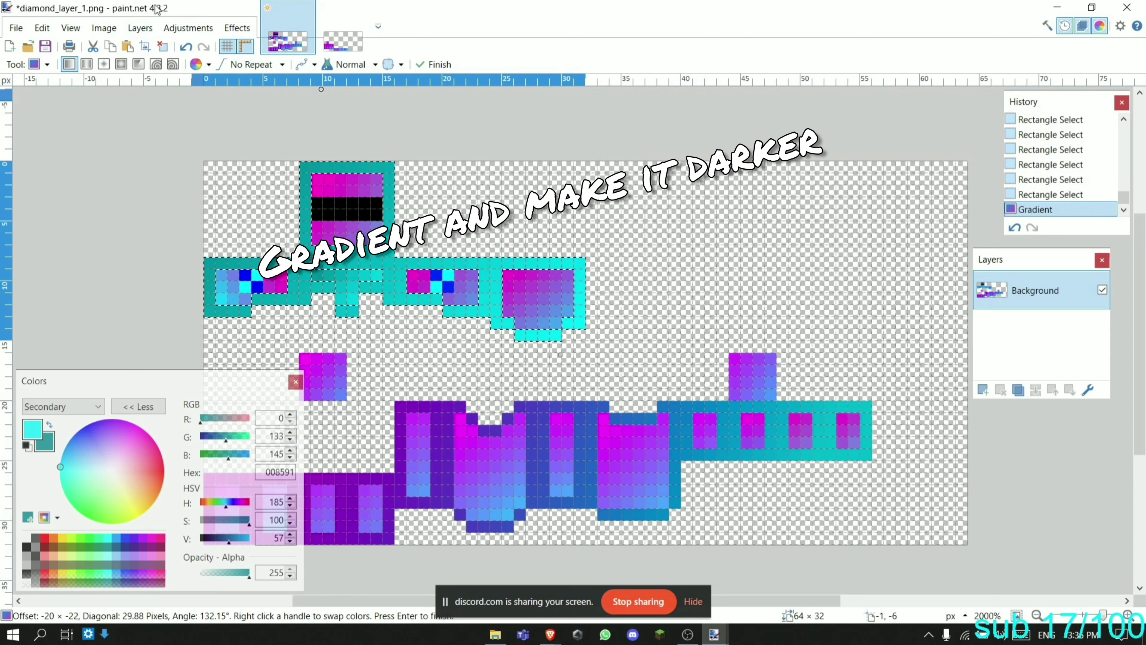
# - Darken the helmet outline with a Hue / Saturation lightness of -31 and clear the selection
pyautogui.click(188, 27)
pyautogui.click(212, 120)
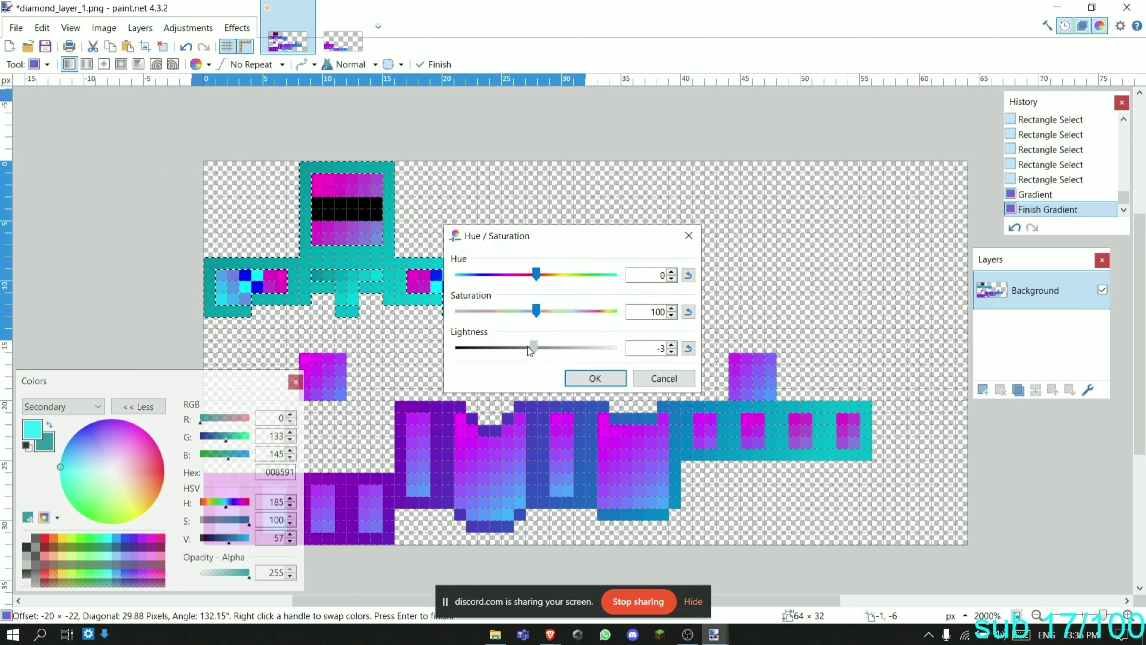
pyautogui.moveTo(530, 351); pyautogui.dragTo(512, 348)
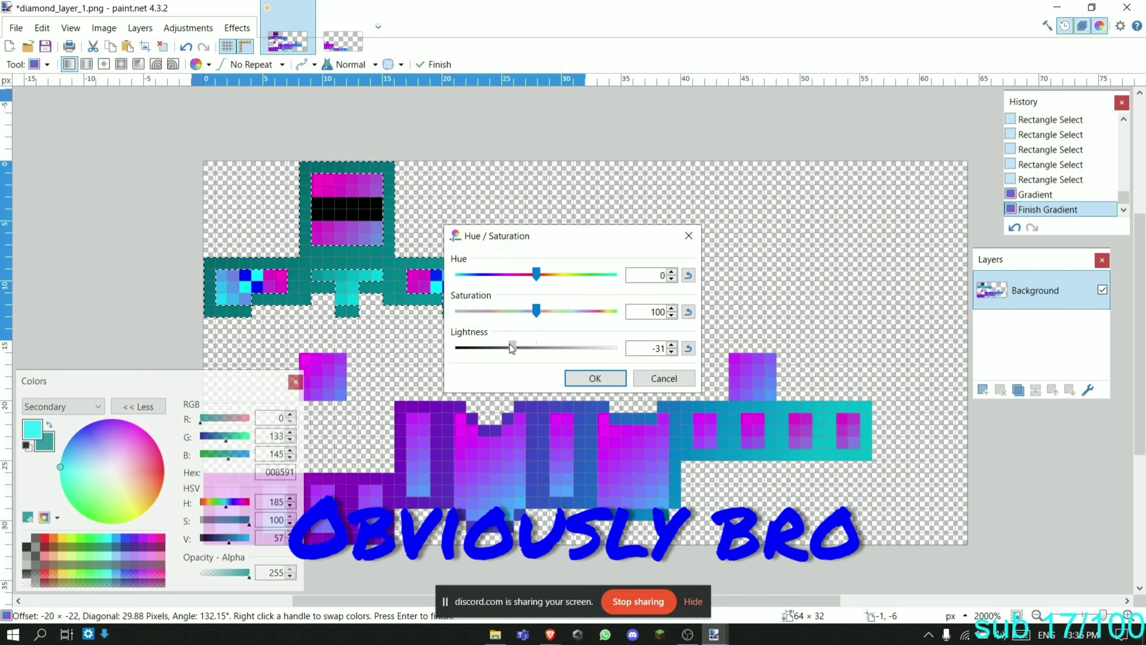
pyautogui.click(594, 378)
pyautogui.hotkey('ctrl', 'd')
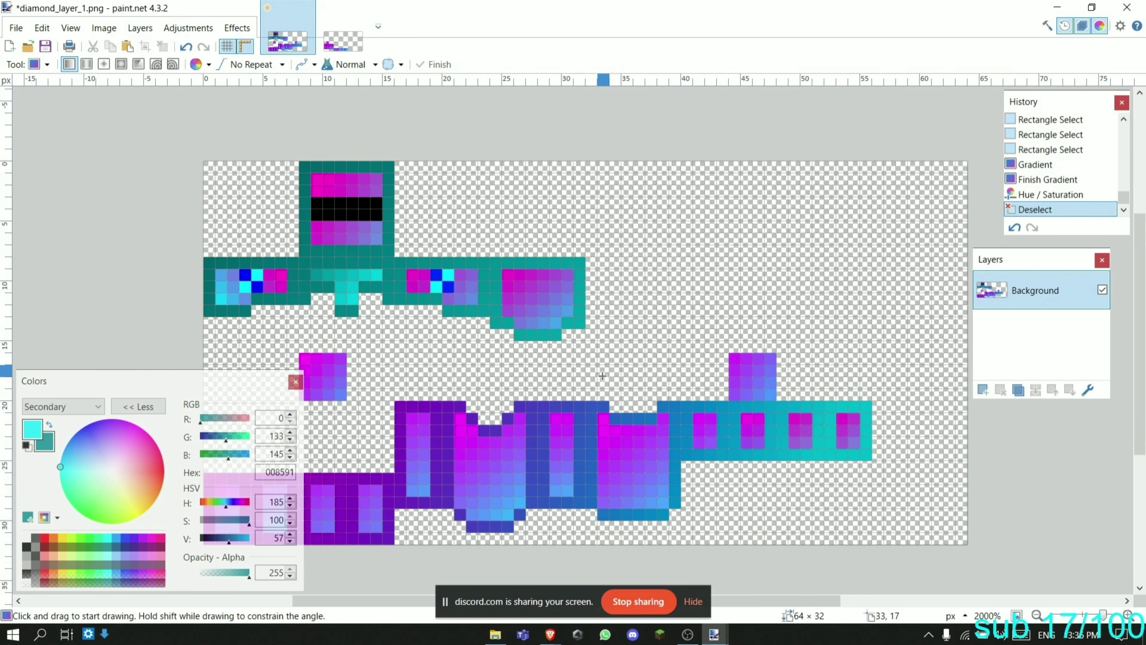
# - Select the 6 × 3 pixel side panel inside the helmet outline at 17, 9, fill it with the cyan-to-teal gradient, and deselect
pyautogui.click(40, 67)
pyautogui.click(27, 84)
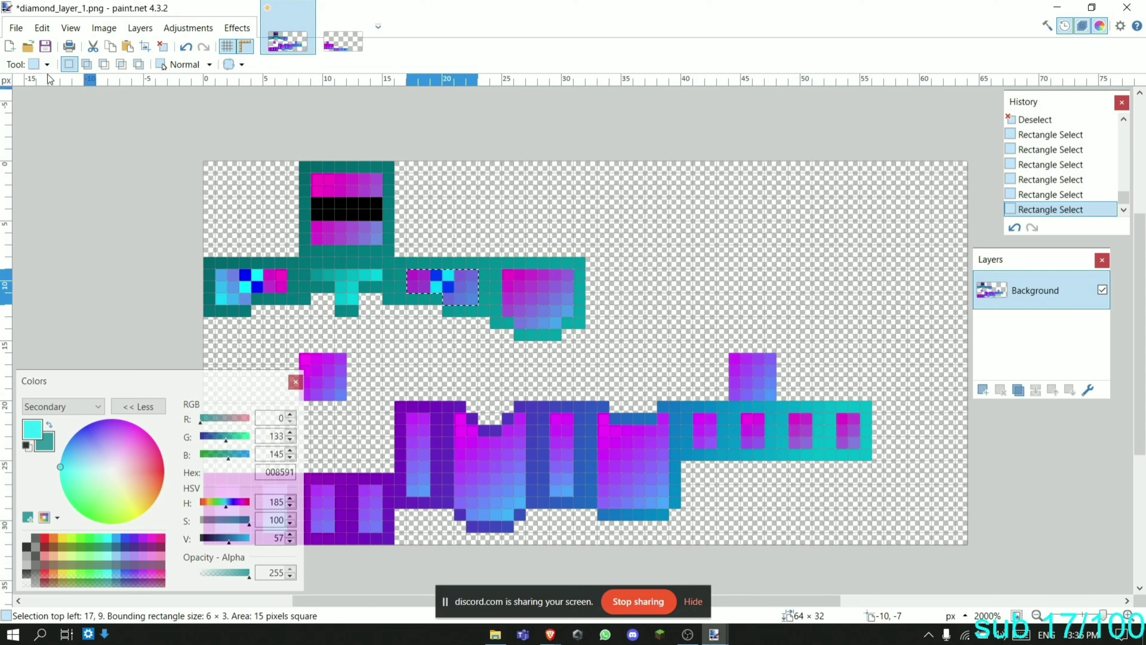
pyautogui.click(38, 66)
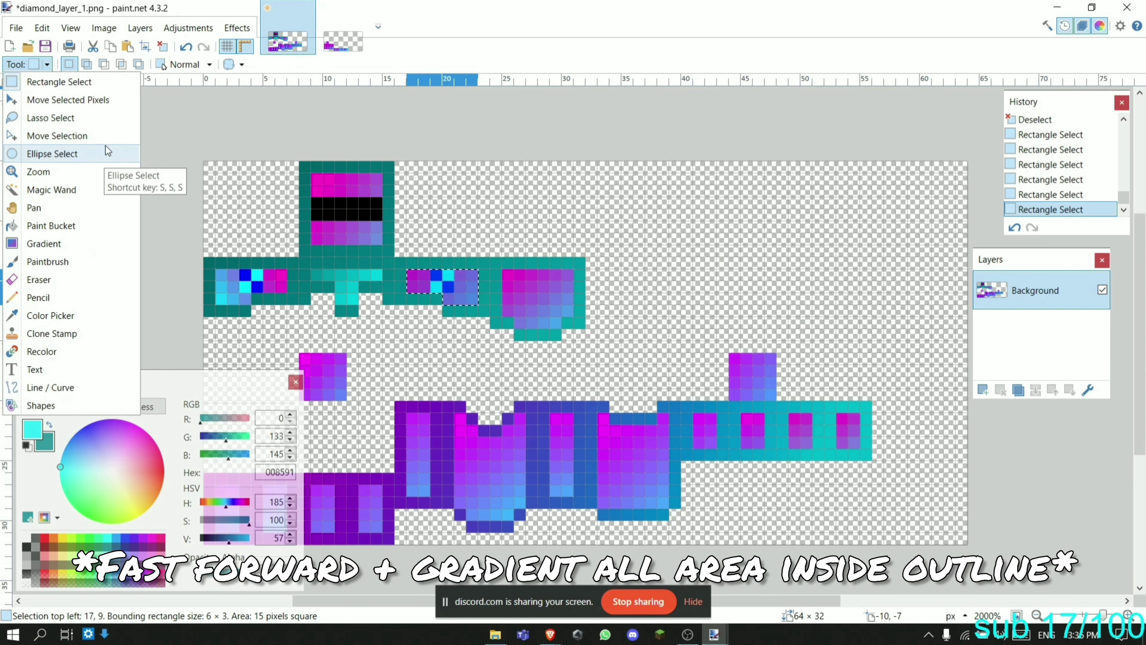
pyautogui.click(73, 239)
pyautogui.moveTo(474, 307); pyautogui.dragTo(407, 266)
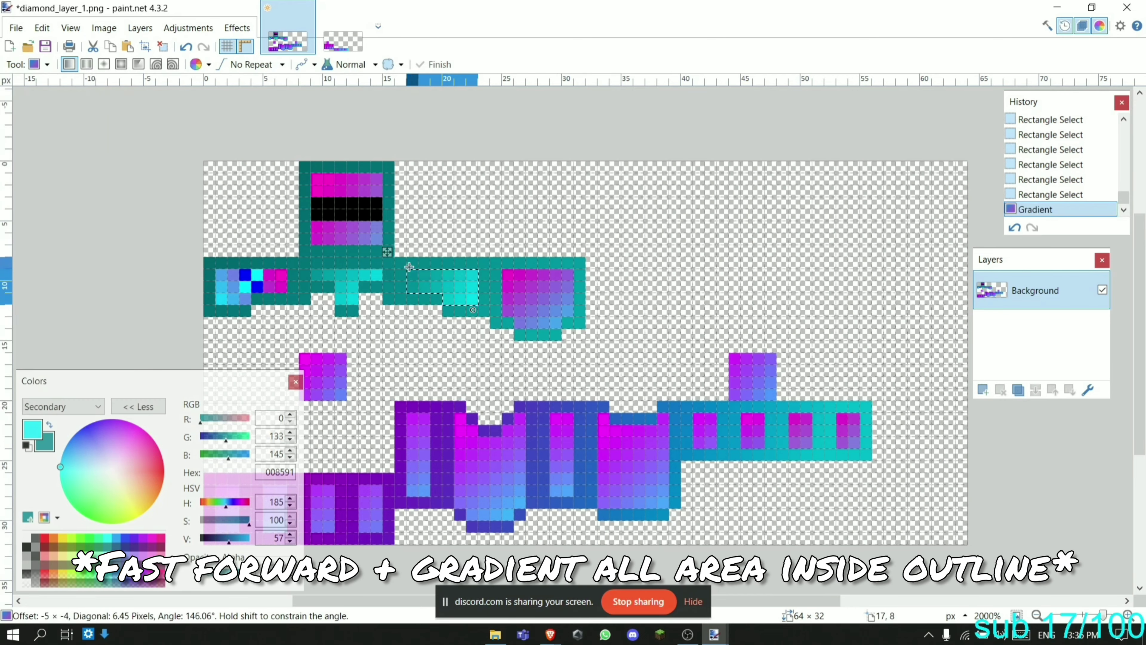
pyautogui.hotkey('ctrl', 'd')
pyautogui.click(38, 64)
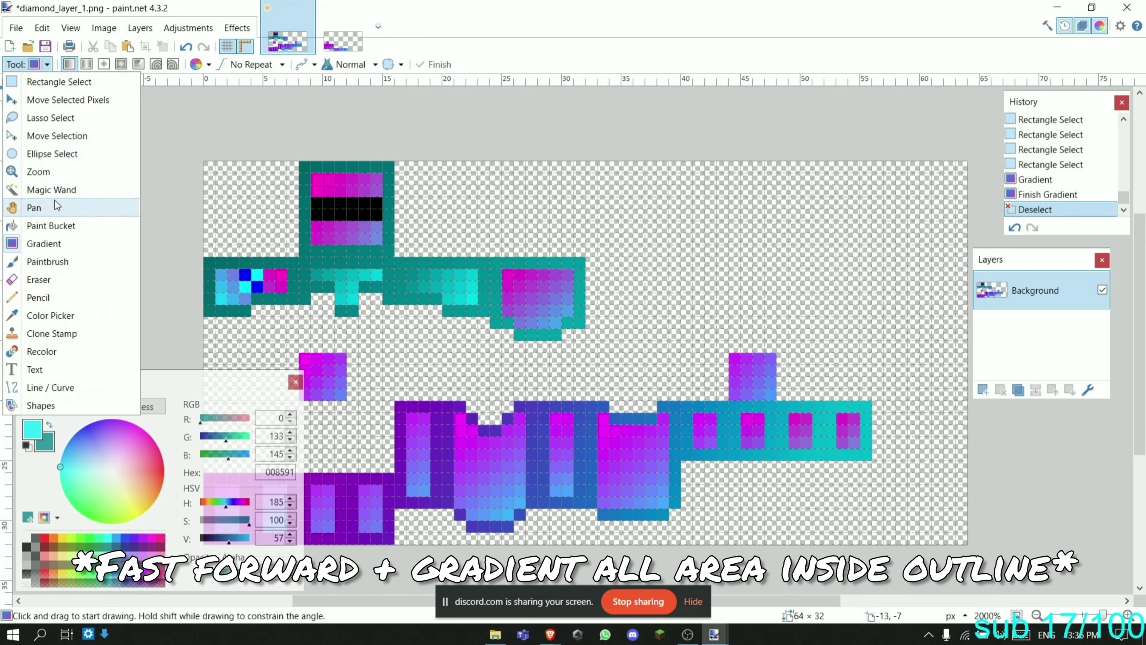
pyautogui.click(76, 187)
pyautogui.click(532, 289)
pyautogui.click(555, 324)
pyautogui.hotkey('ctrl', 'd')
# - Select the magenta-to-blue panel inside the helmet outline, starting at pixel 25, 9, with combined Rectangle Select pieces
pyautogui.click(38, 65)
pyautogui.click(76, 79)
pyautogui.moveTo(503, 270); pyautogui.dragTo(522, 323)
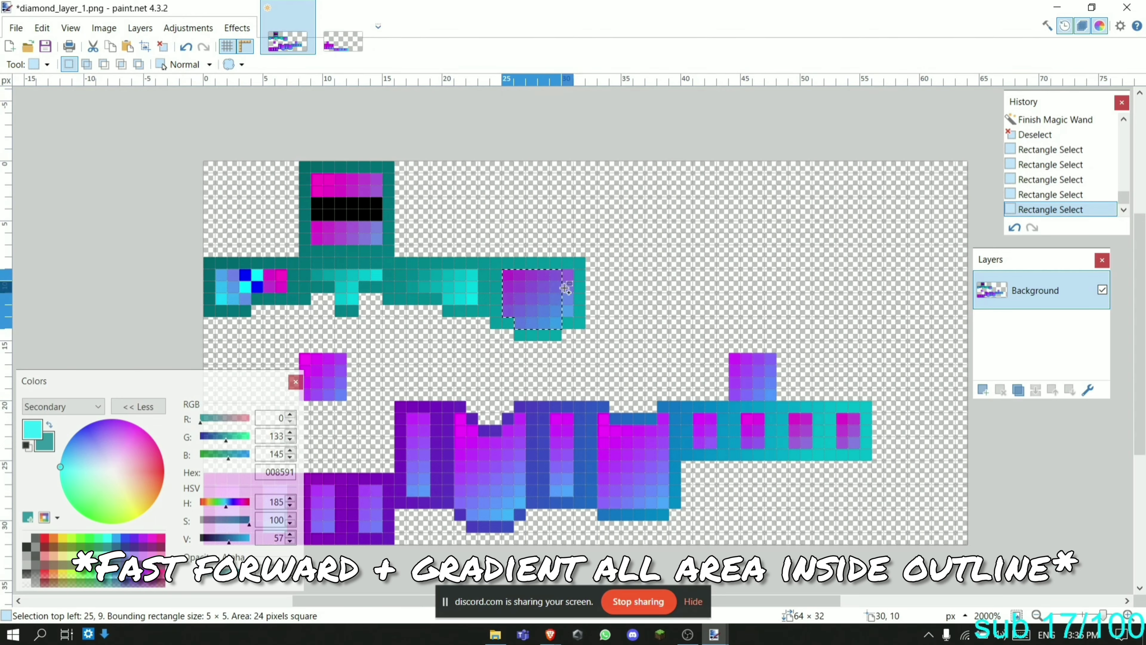
pyautogui.click(688, 634)
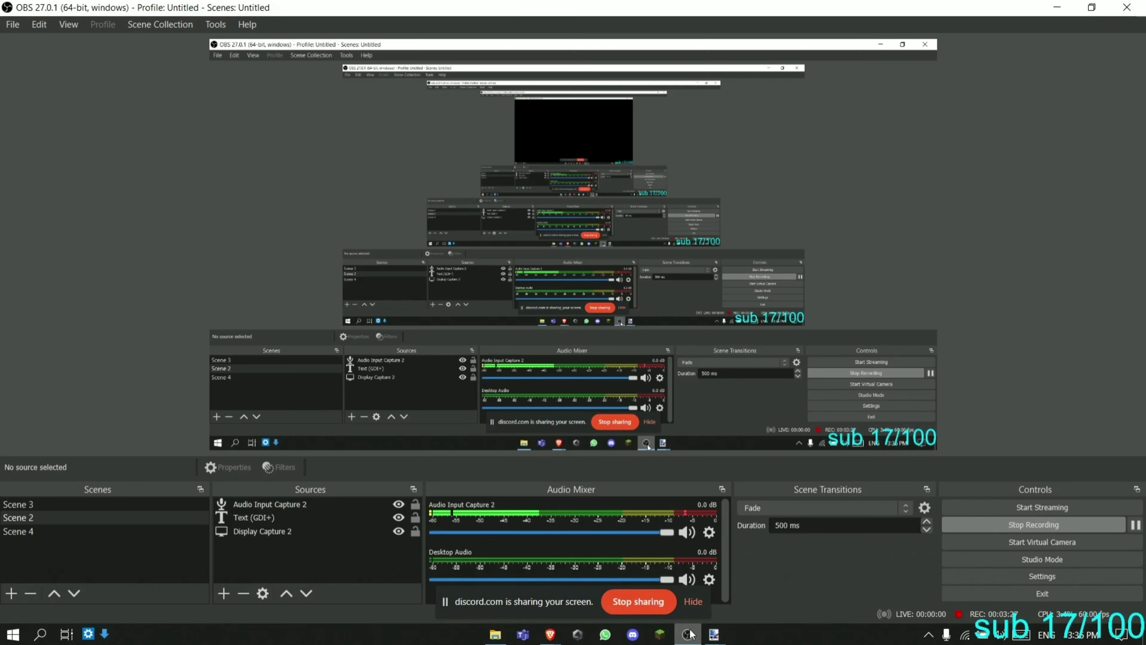
pyautogui.click(1135, 525)
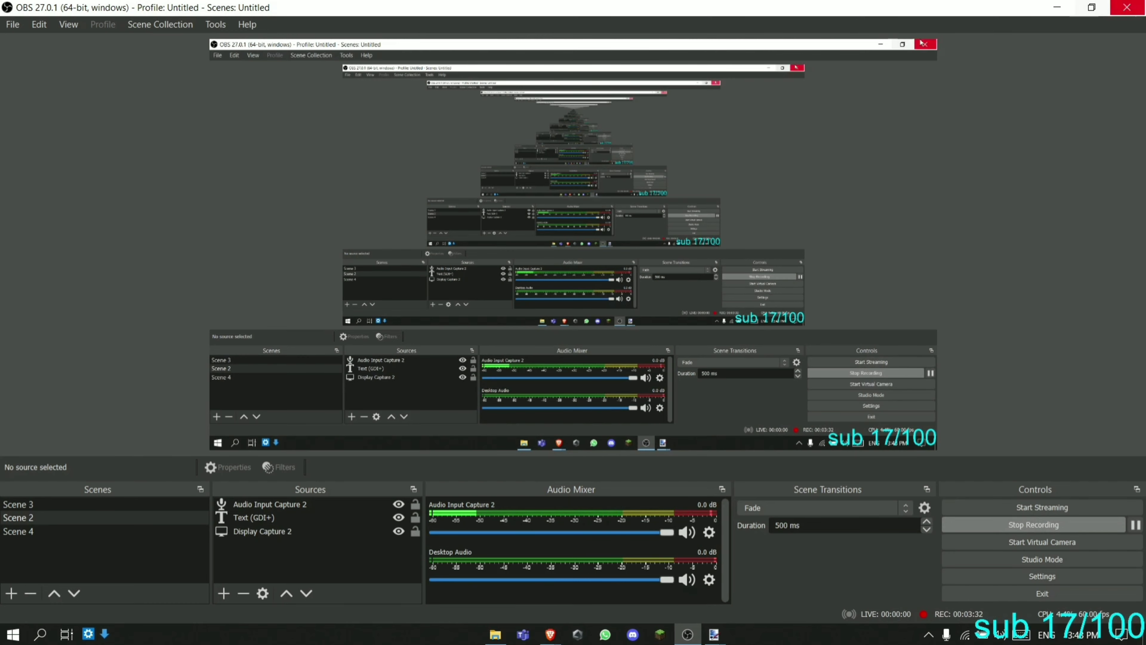
pyautogui.click(1058, 10)
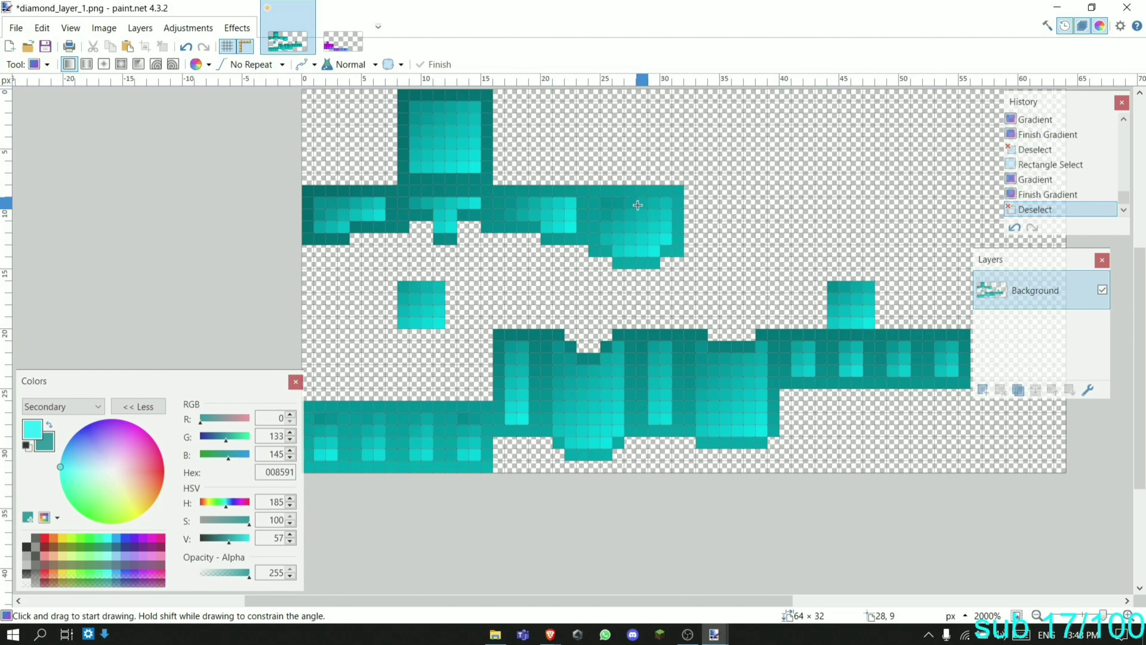
# - Look over the recolored diamond_layer_1.png and switch to the diamond_layer_2.png image
pyautogui.scroll(1, 637, 206)
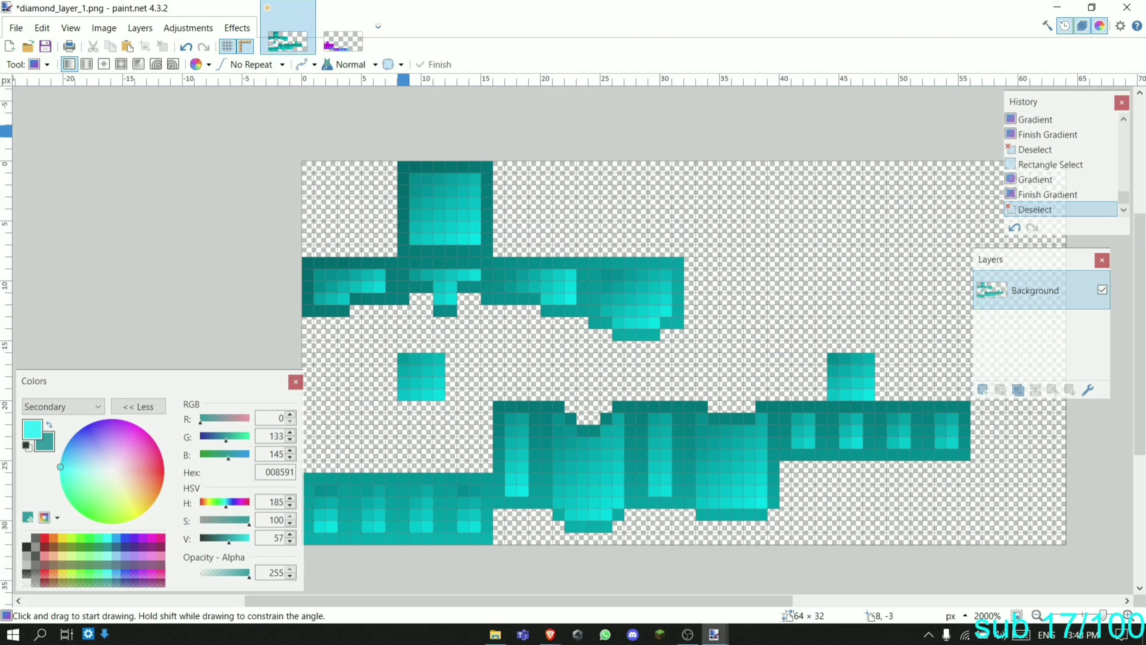
pyautogui.click(346, 42)
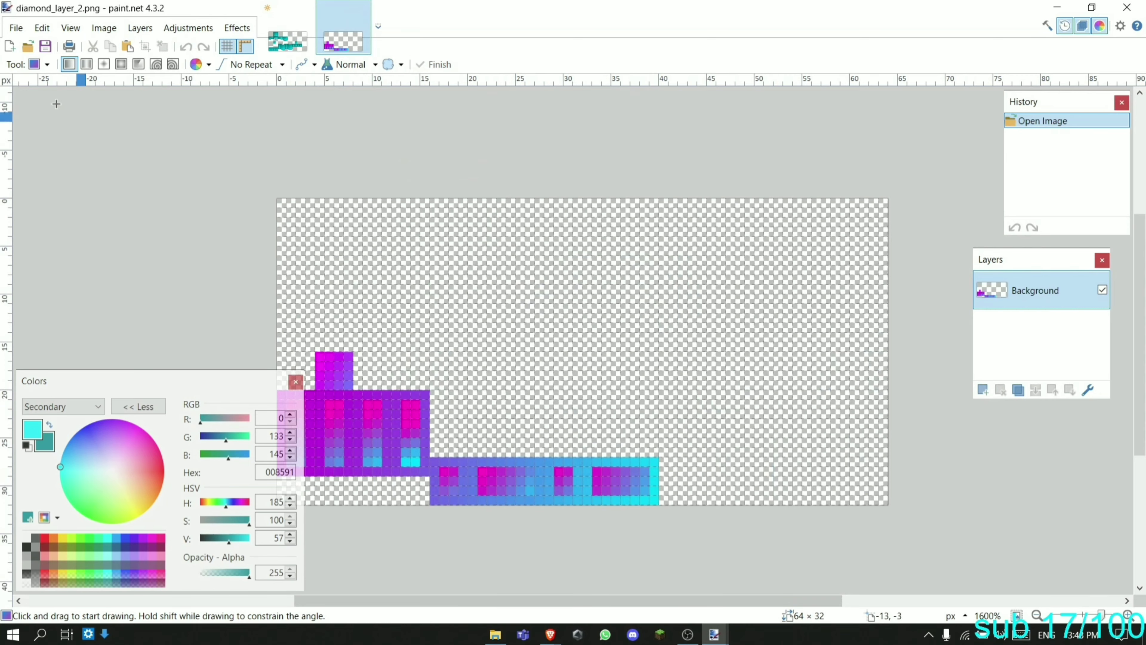
pyautogui.click(687, 633)
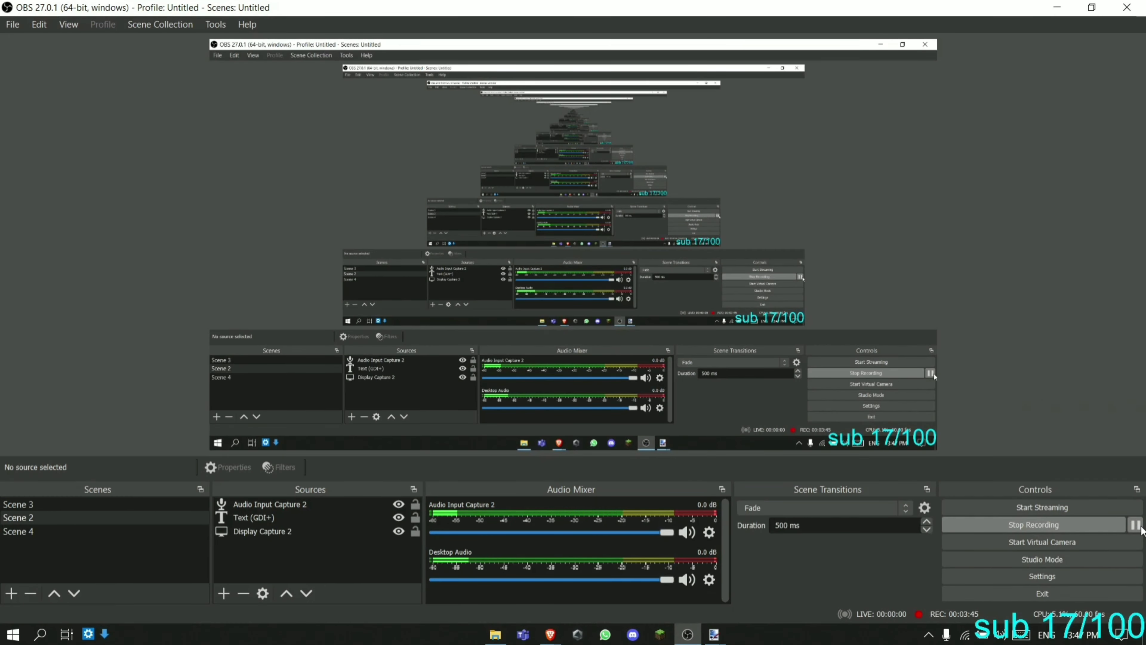
pyautogui.click(1056, 7)
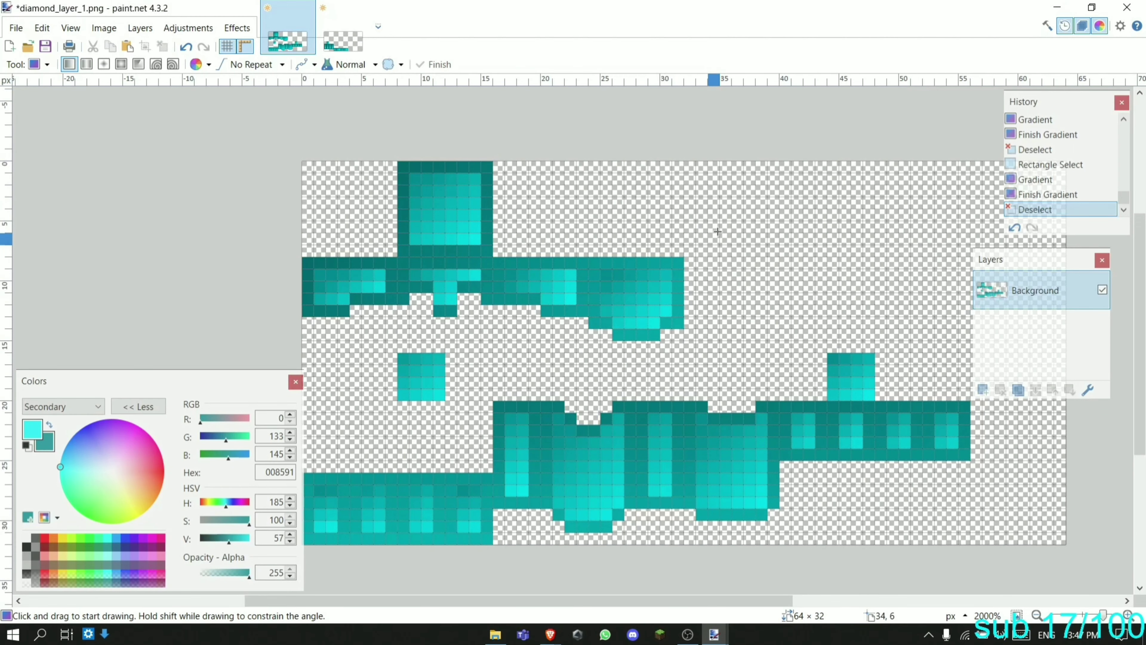
# - Check the recolored diamond_layer_2.png, close the image editor and save both armor layer images with the default PNG settings
pyautogui.click(334, 40)
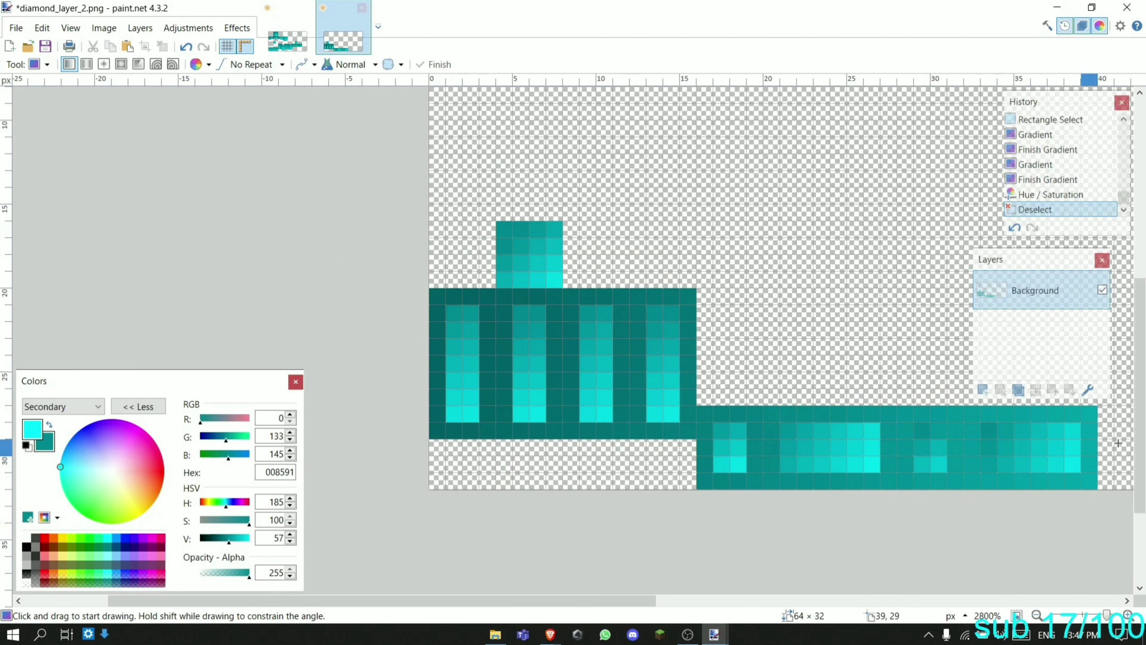
pyautogui.click(1126, 8)
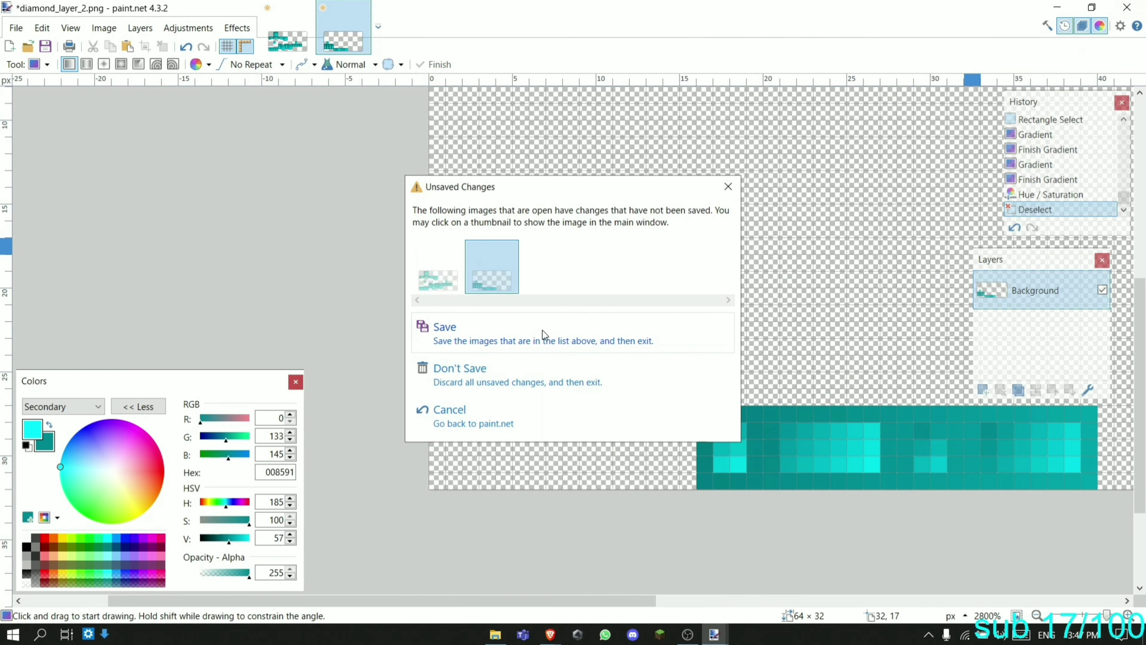
pyautogui.click(512, 345)
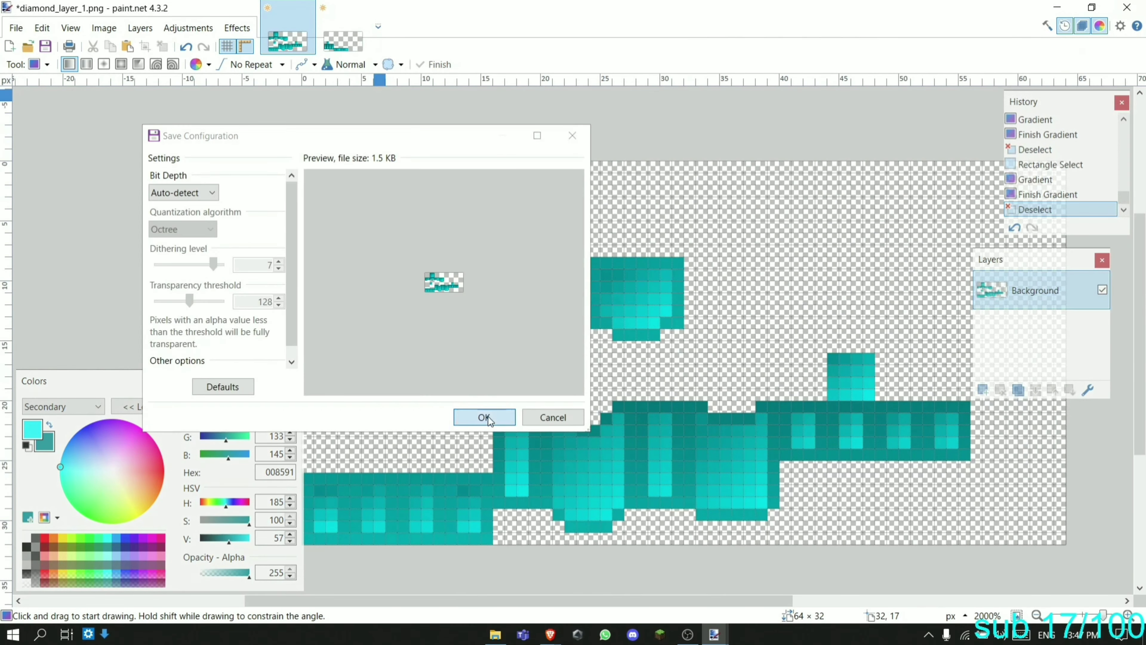
pyautogui.click(485, 417)
pyautogui.click(485, 417)
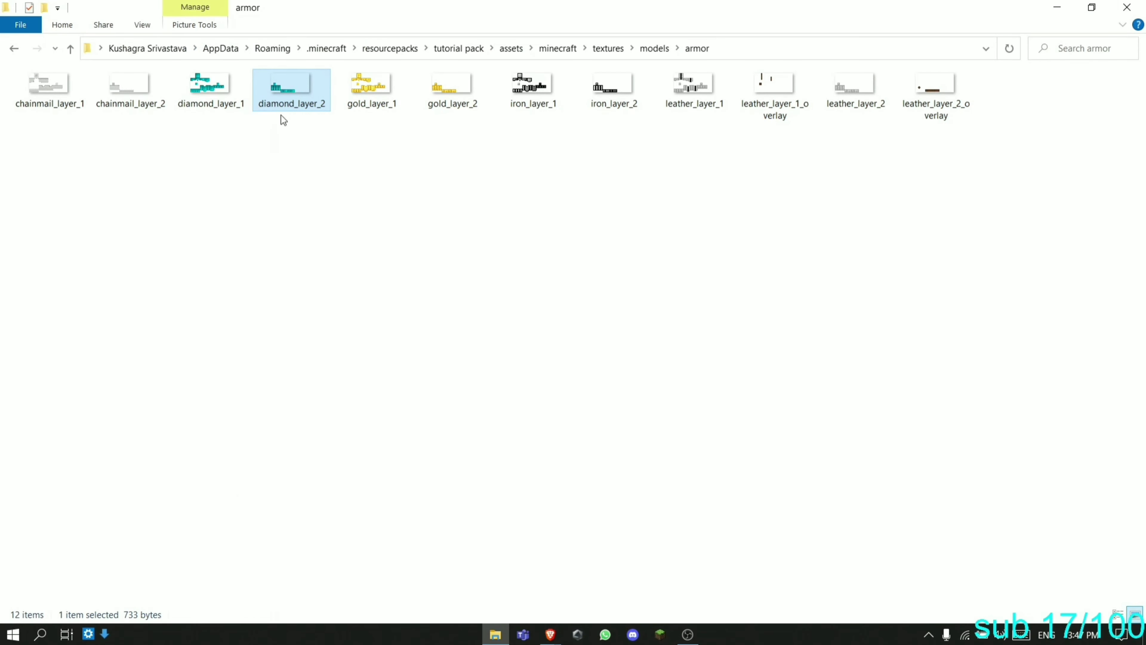
# - Go back in File Explorer from the armor folder, past the pack's minecraft folder
pyautogui.click(18, 49)
pyautogui.click(18, 50)
pyautogui.click(18, 50)
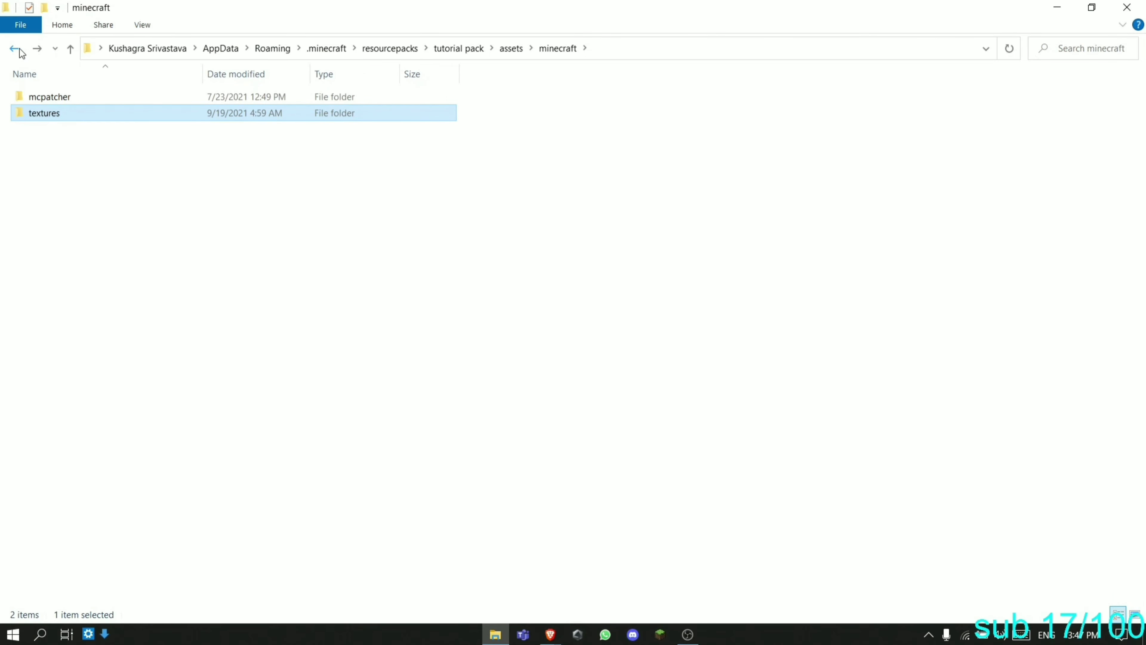
pyautogui.click(18, 49)
pyautogui.click(688, 634)
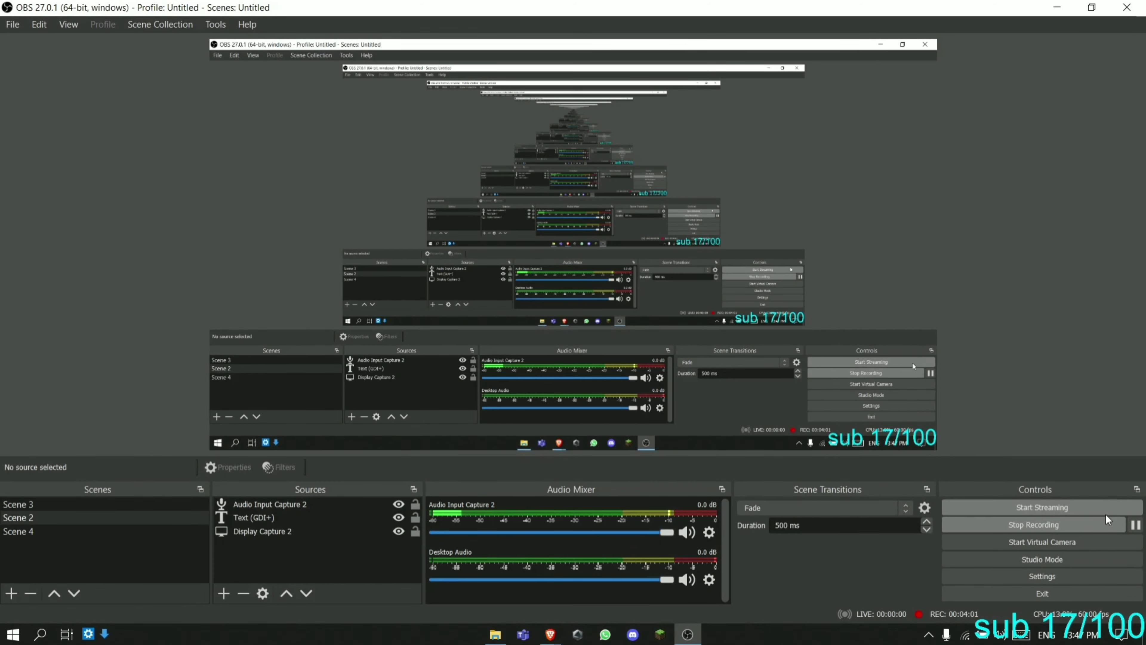
pyautogui.click(1111, 523)
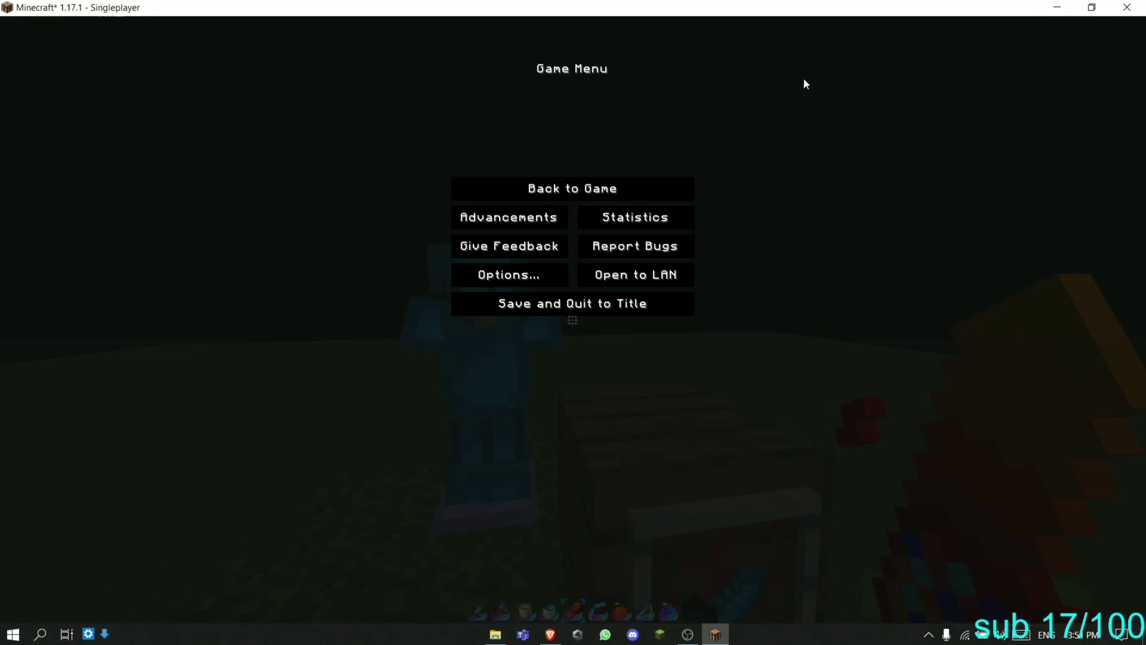
# - Resume the Minecraft world in full screen and approach the armor stand wearing the recolored diamond armor
pyautogui.click(573, 188)
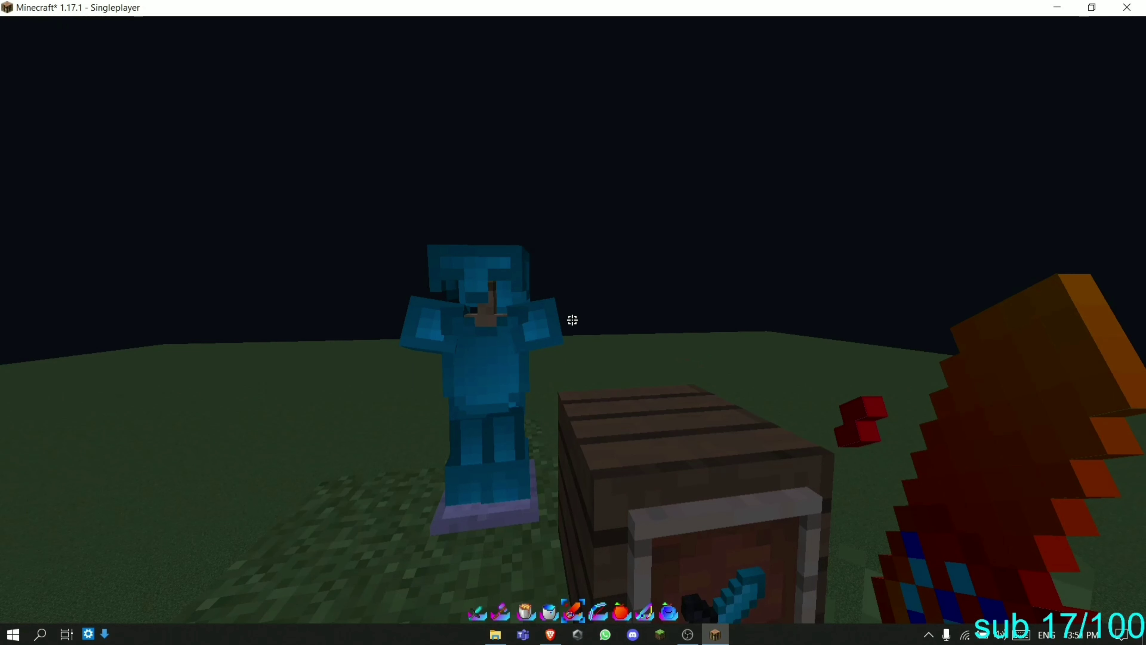
pyautogui.press('F11')
pyautogui.scroll(-5, 572, 320)
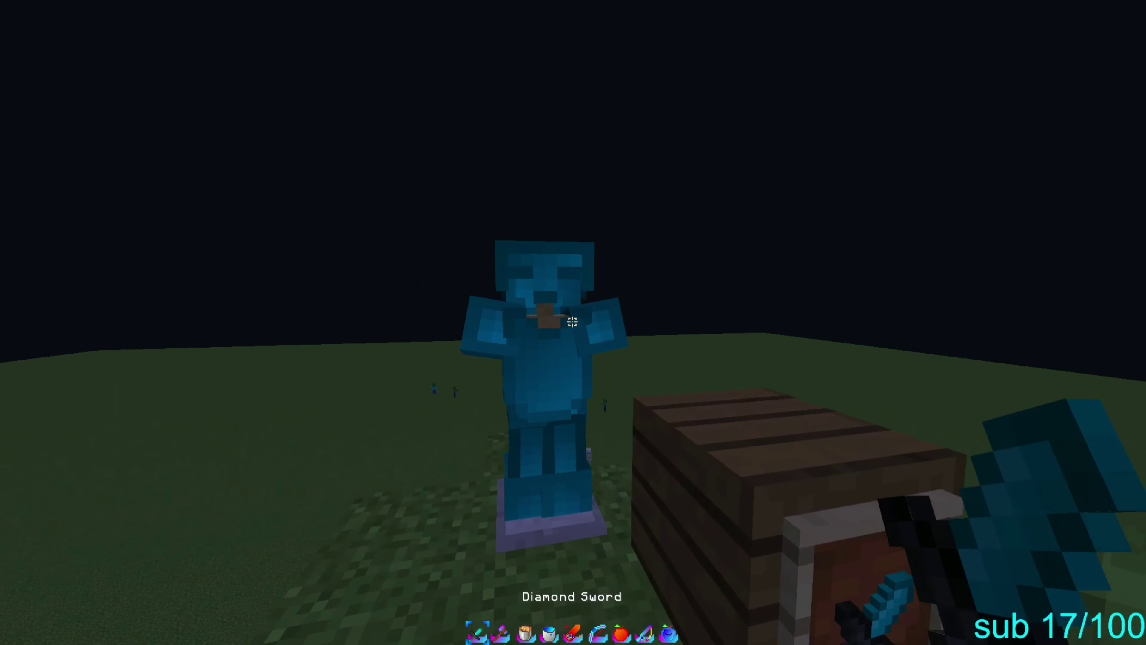
pyautogui.press('w')
pyautogui.scroll(-4, 572, 321)
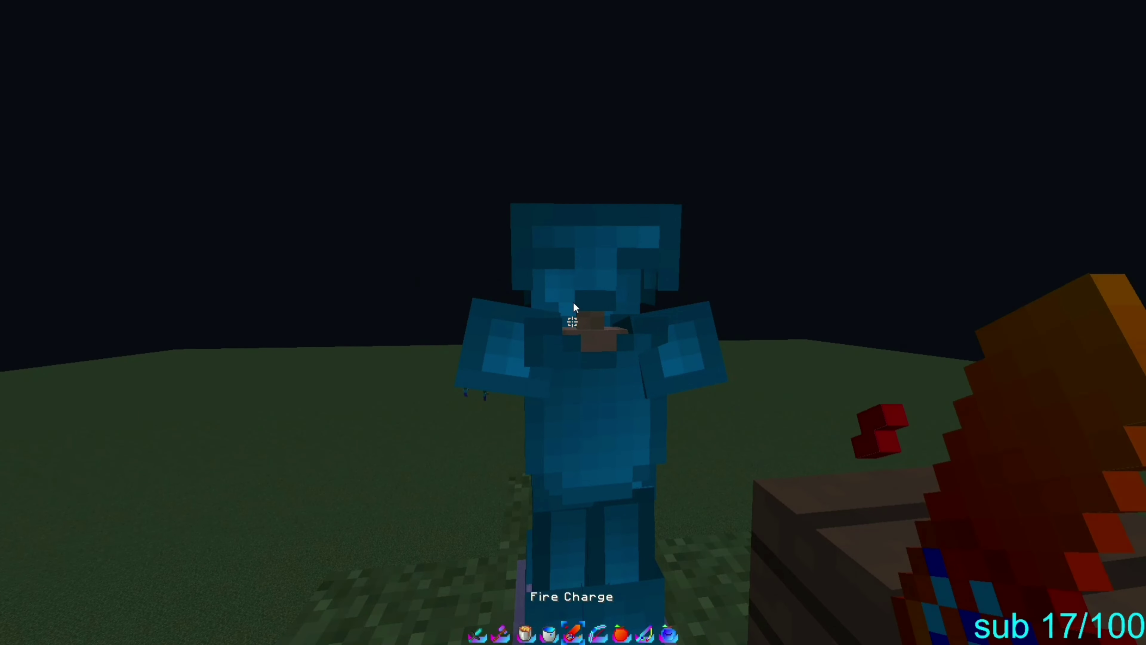
# - Move the Enchanted Golden Apple out of the last hotbar slot in the survival inventory and select the emptied slot
pyautogui.press('e')
pyautogui.click(671, 419)
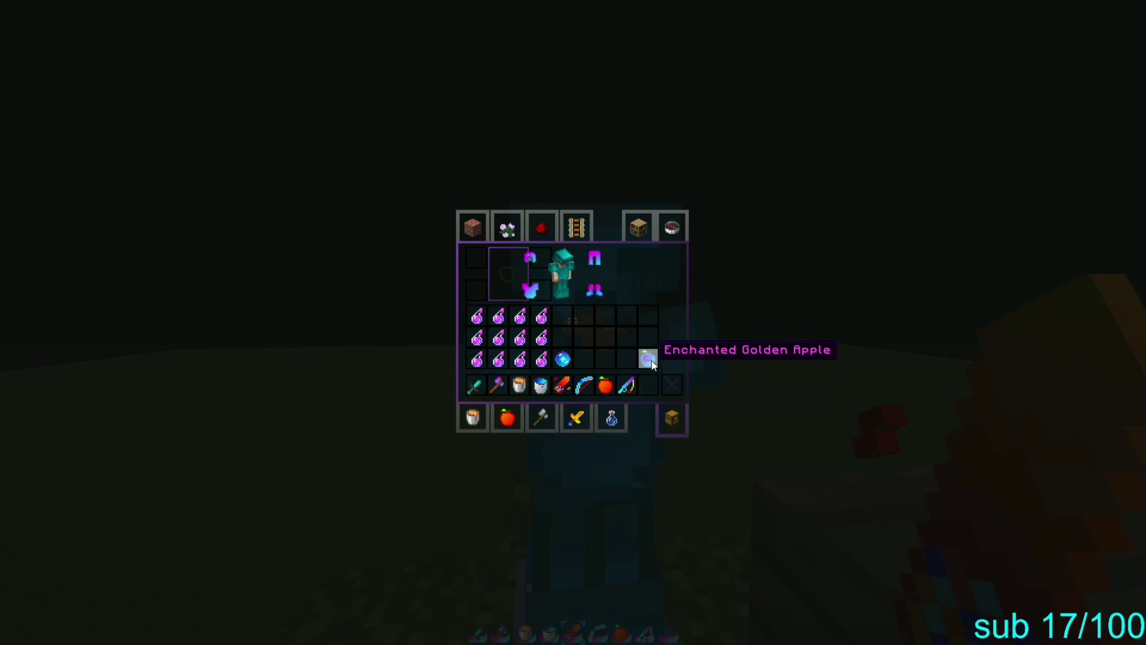
pyautogui.press('e')
pyautogui.press('9')
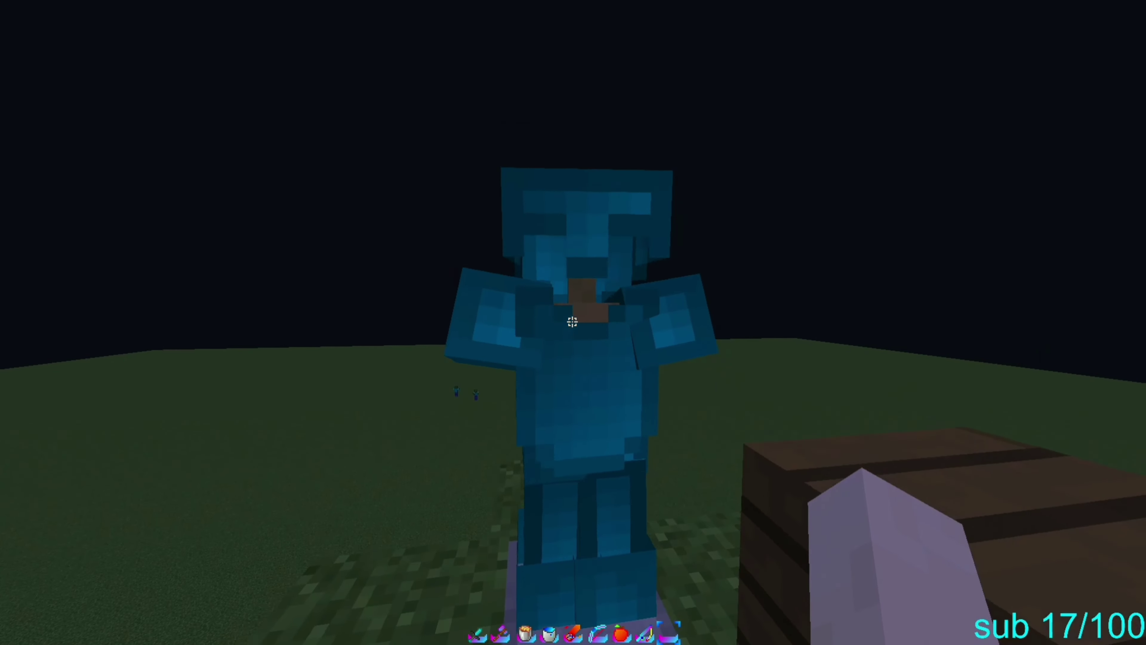
# - Walk around the armor stand and examine the diamond armor textures from the front, legs and side
pyautogui.press('a')
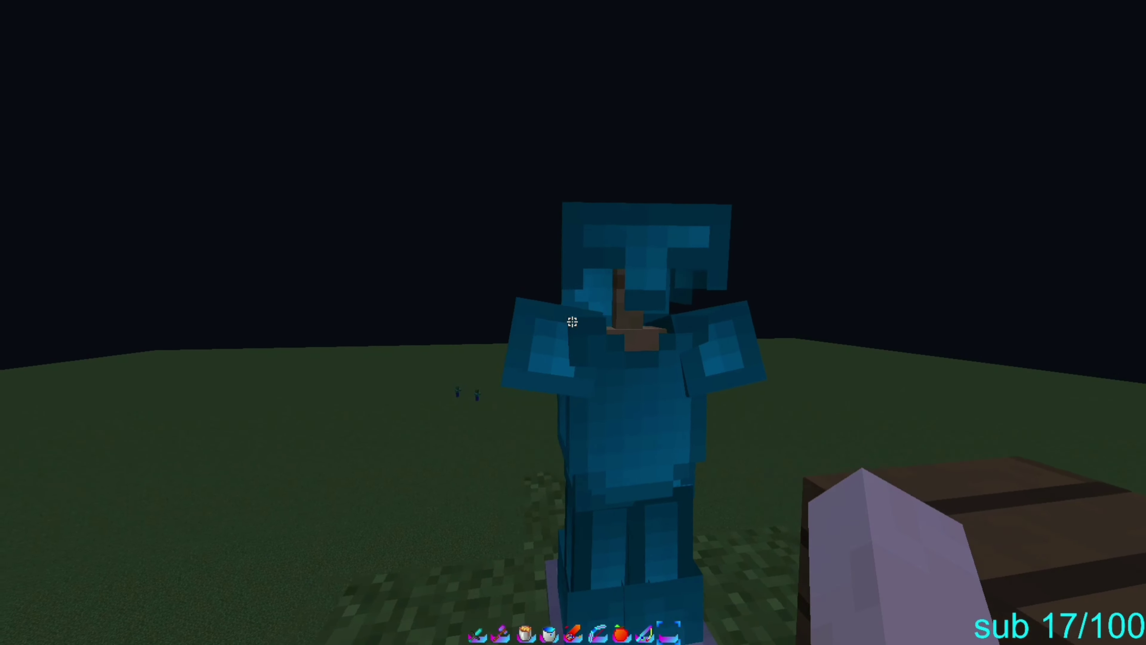
pyautogui.press('s')
pyautogui.press('d')
pyautogui.press('w')
pyautogui.press('s')
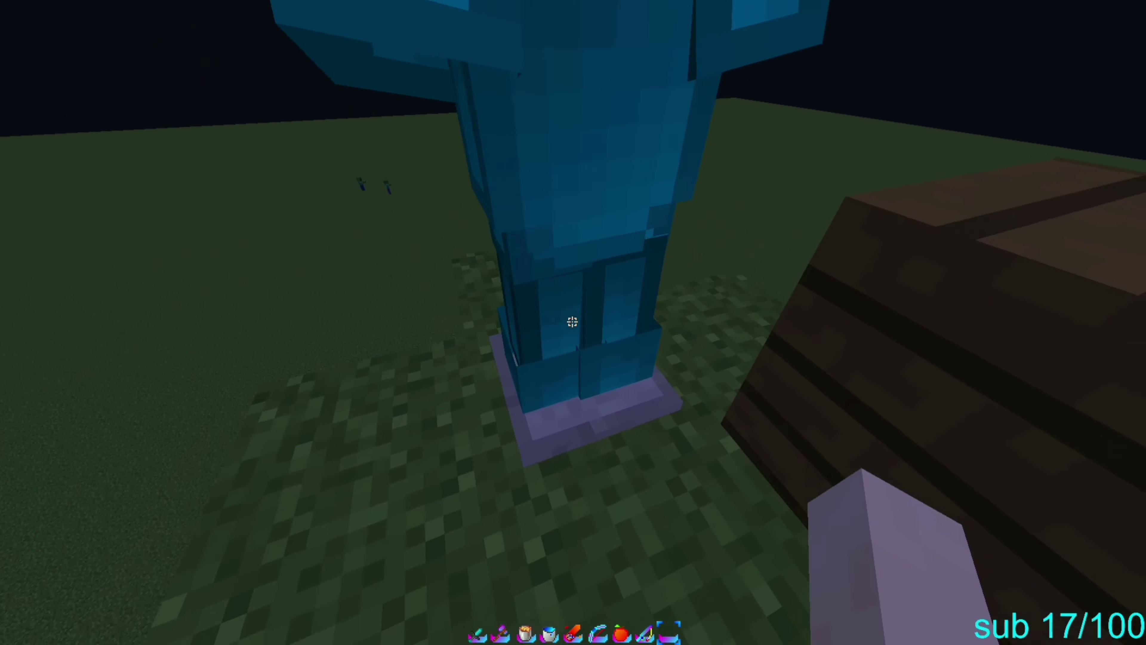
pyautogui.press('a')
pyautogui.press('w')
pyautogui.press('a')
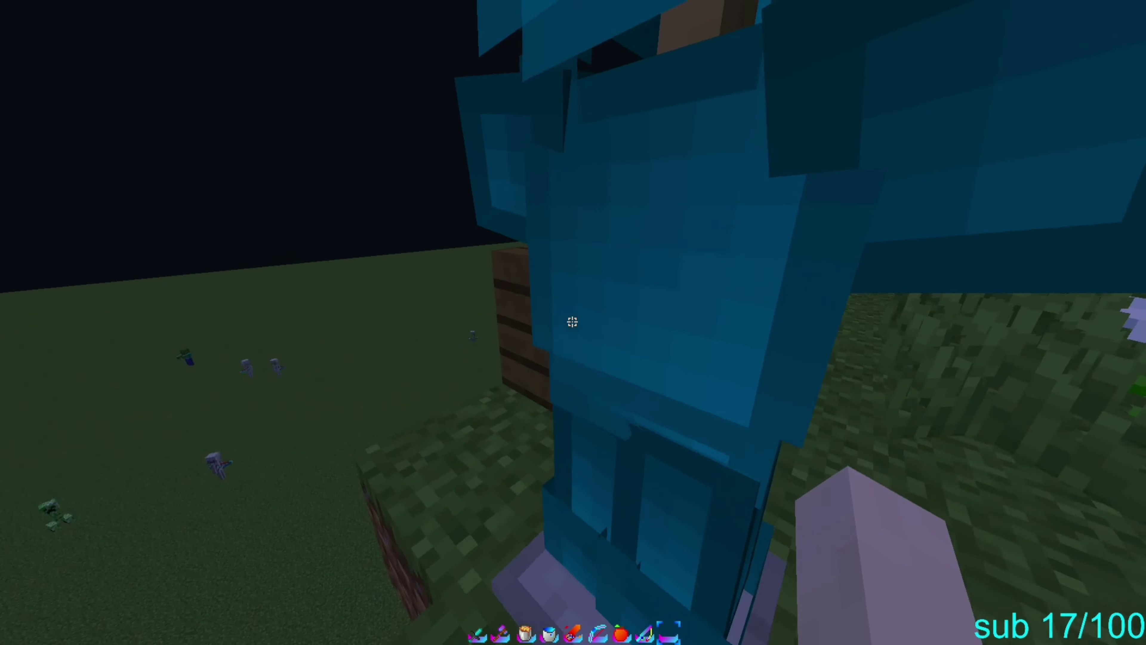
pyautogui.press('w')
pyautogui.press('s')
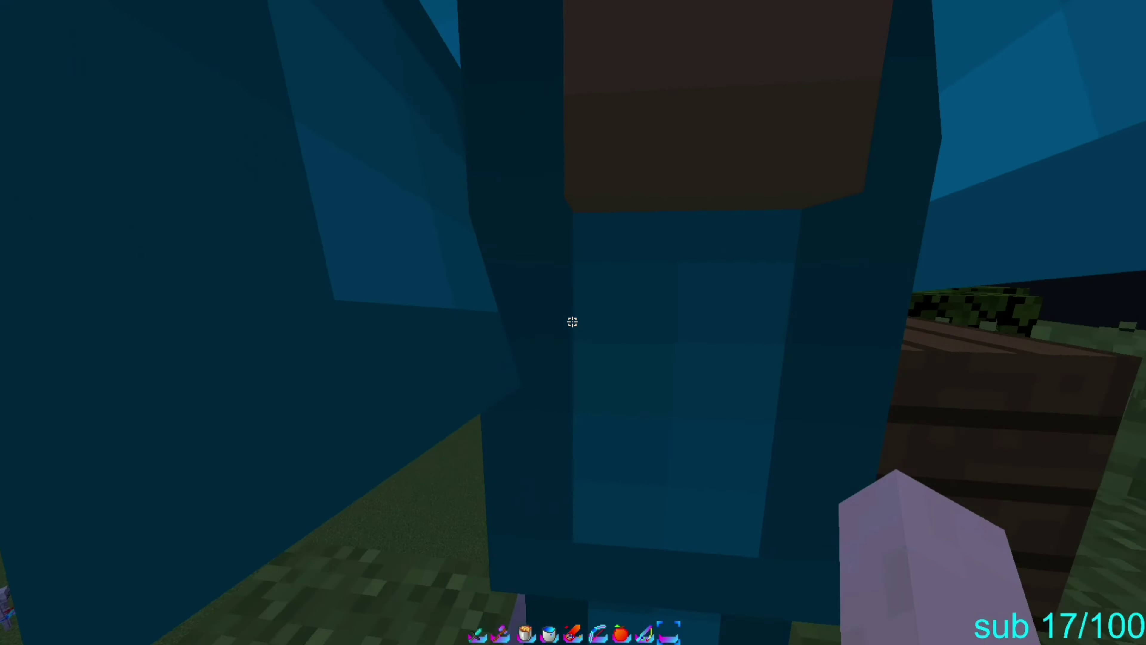
# - Hold the Diamond Sword and compare it with the sword in the item frame and the armor
pyautogui.press('3')
pyautogui.press('1')
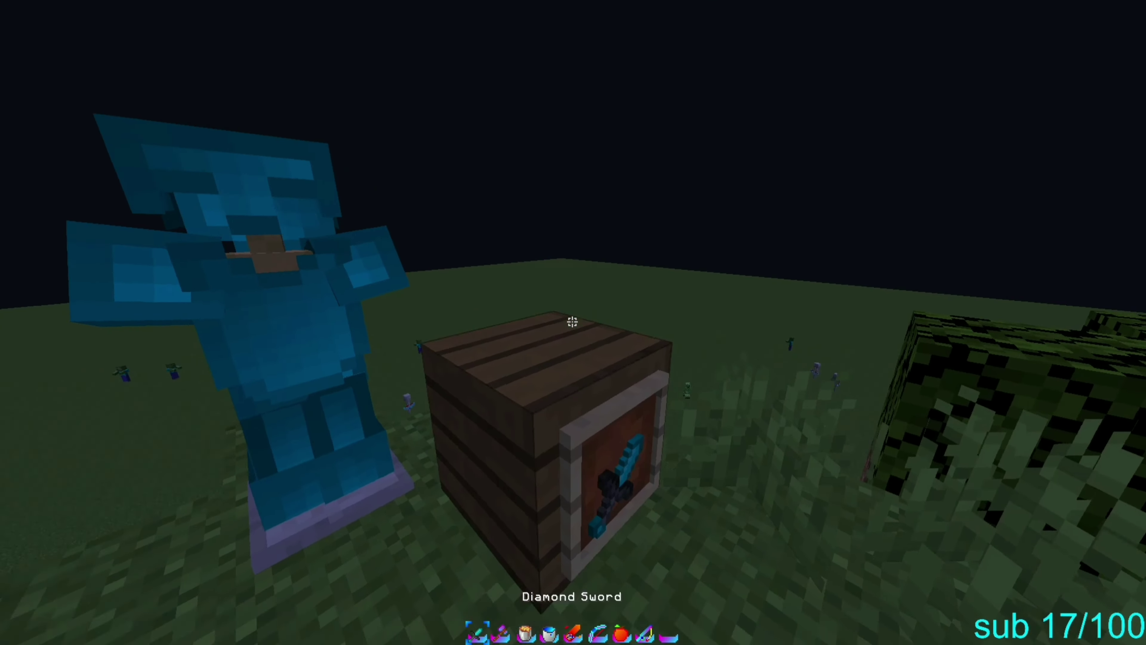
pyautogui.press('w')
pyautogui.press('s')
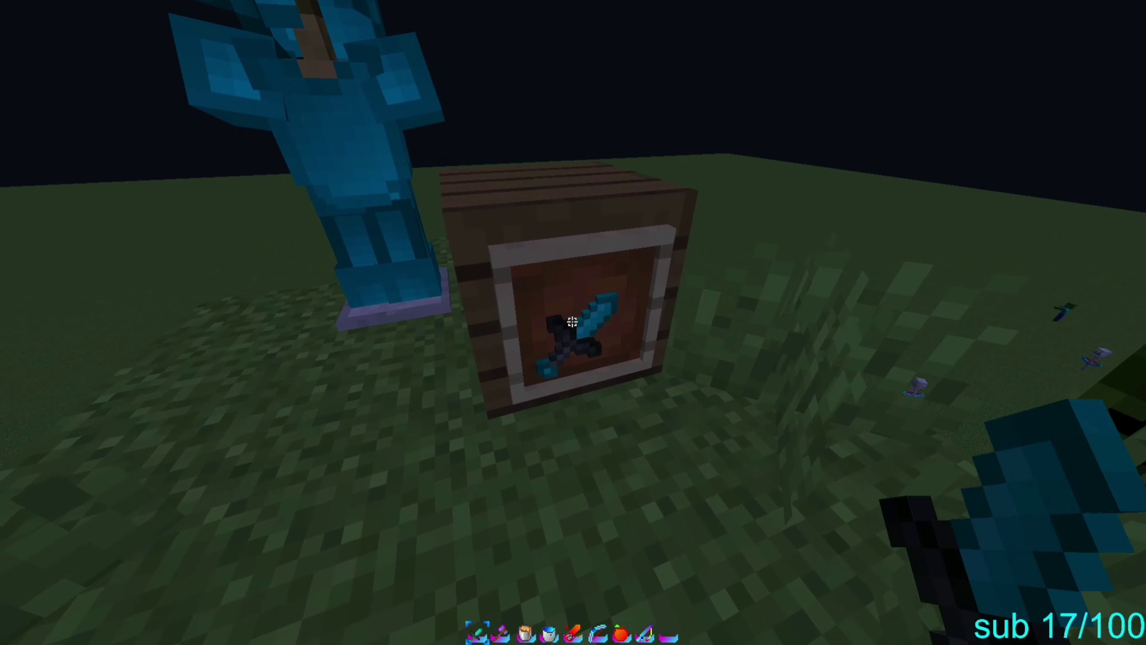
# - Walk through the tall grass on the hilltop and view the armor stand and framed sword from a distance
pyautogui.press('a')
pyautogui.press('space')
pyautogui.press('w')
pyautogui.press('space')
pyautogui.press('a')
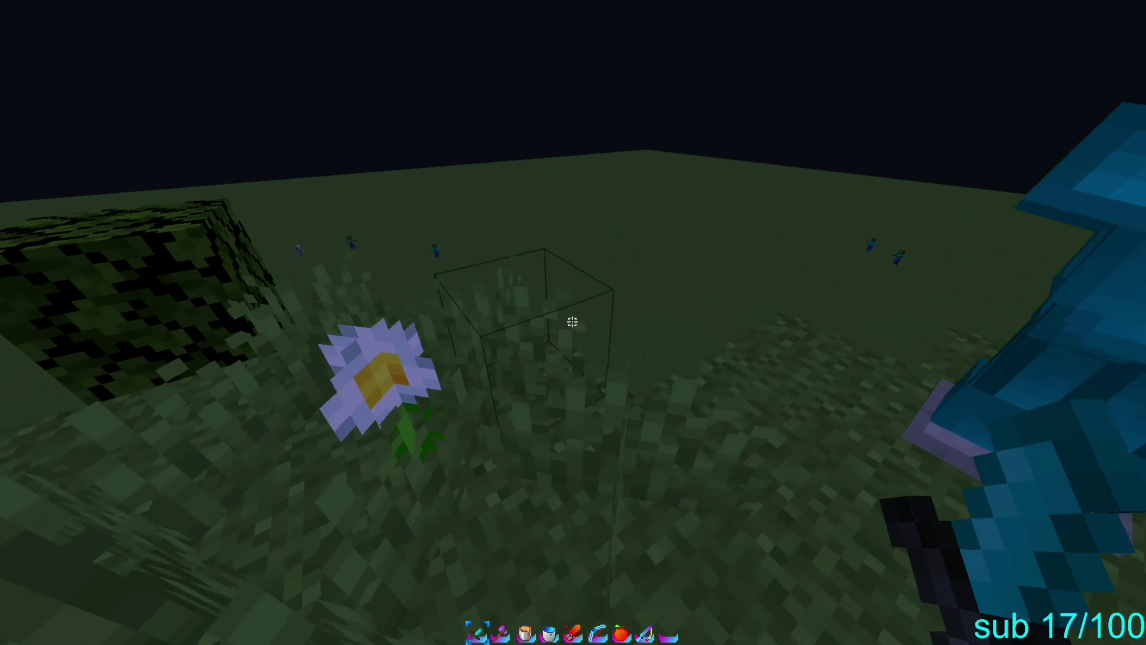
pyautogui.press('s')
pyautogui.press('w')
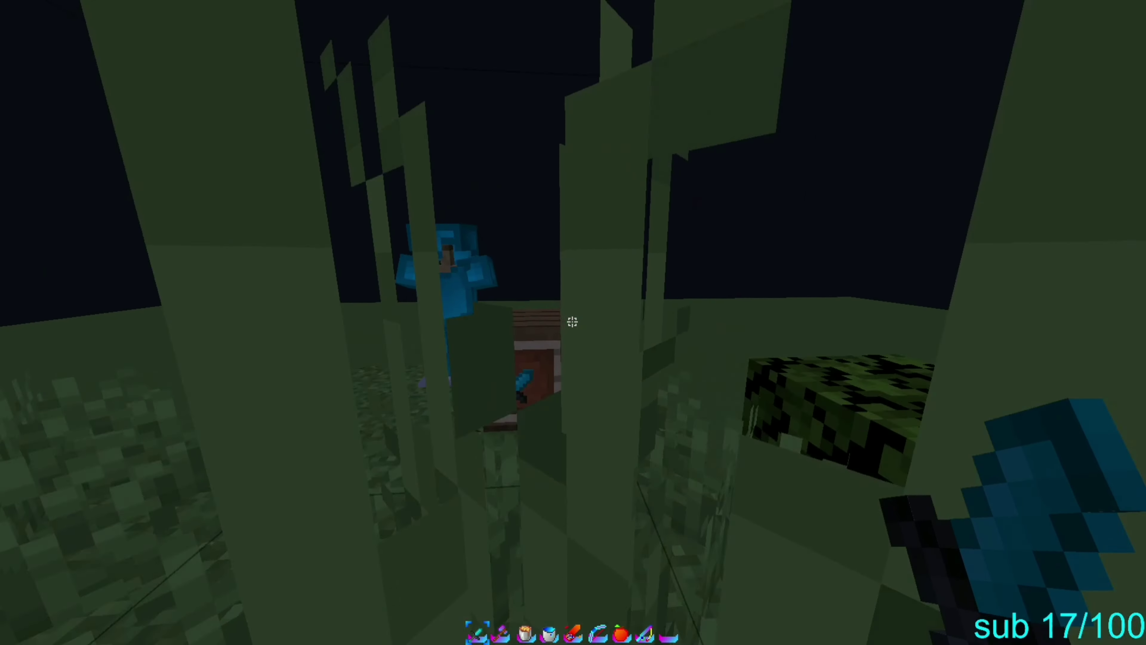
pyautogui.press('space')
pyautogui.press('w')
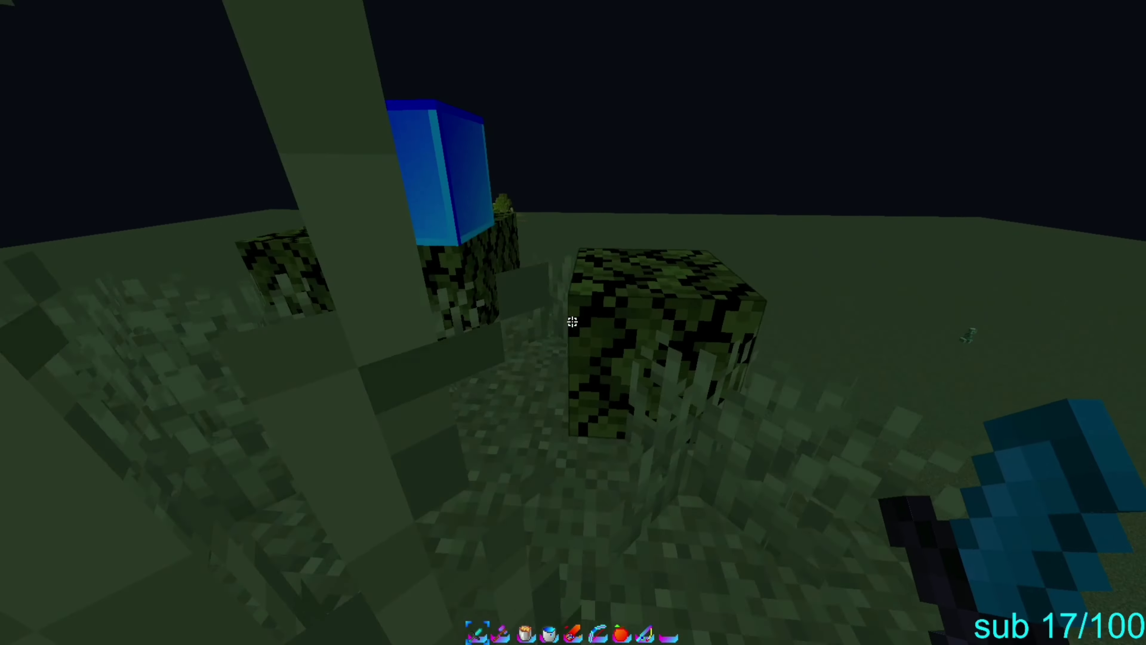
# - Approach the blue block on top of the leaves and break it
pyautogui.press('space')
pyautogui.press('5')
pyautogui.scroll(-4, 572, 322)
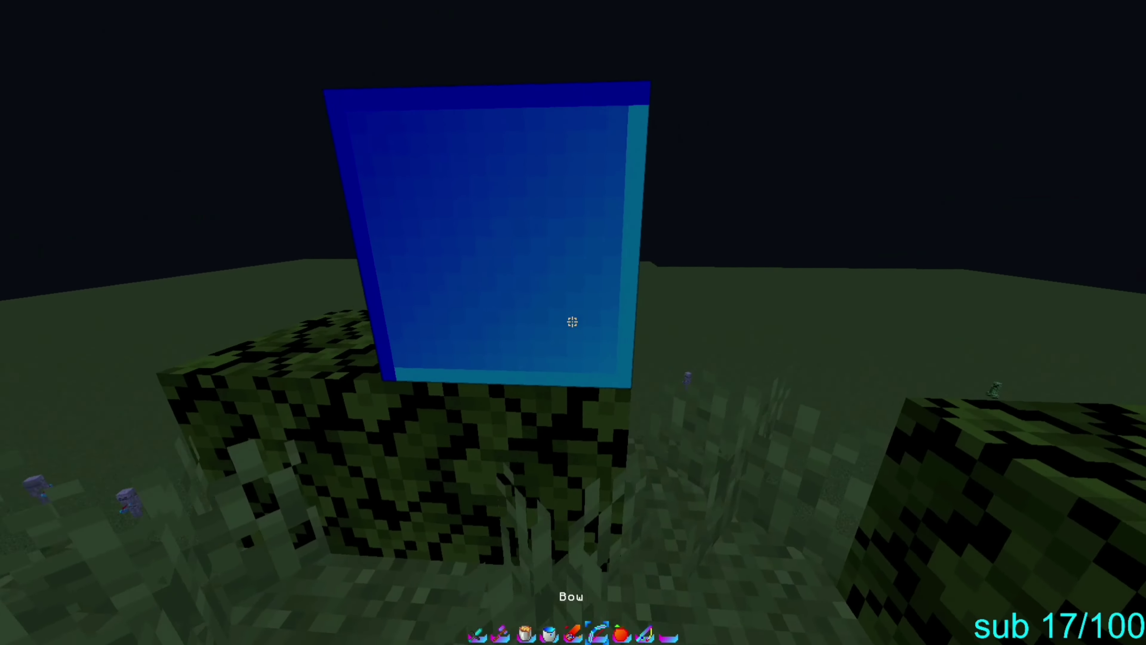
pyautogui.press('d')
pyautogui.press('space')
pyautogui.click(572, 321)
pyautogui.press('d')
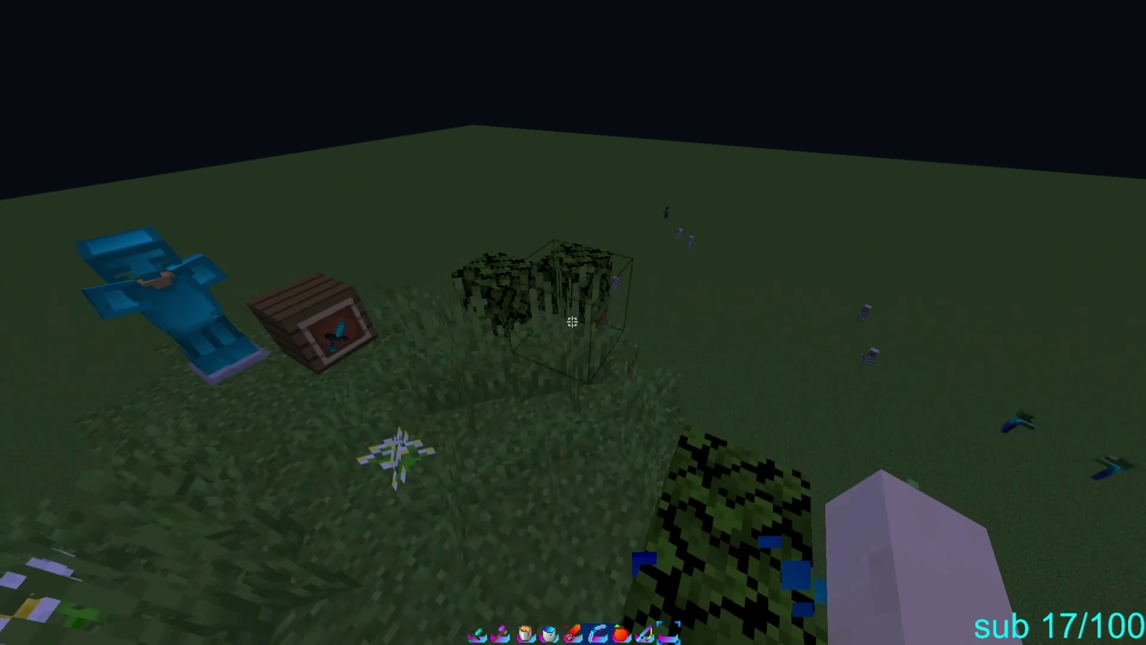
# - Return to the armor stand and hold the Diamond Sword beside the framed one for comparison
pyautogui.press('space')
pyautogui.press('w')
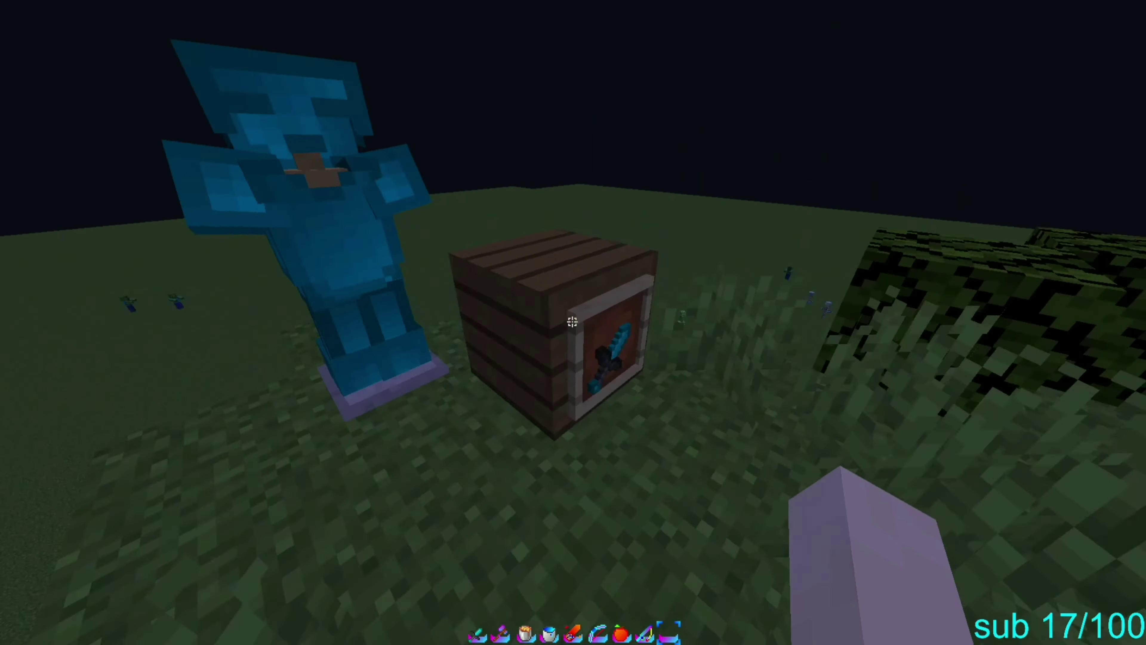
pyautogui.press('4')
pyautogui.press('2')
pyautogui.press('1')
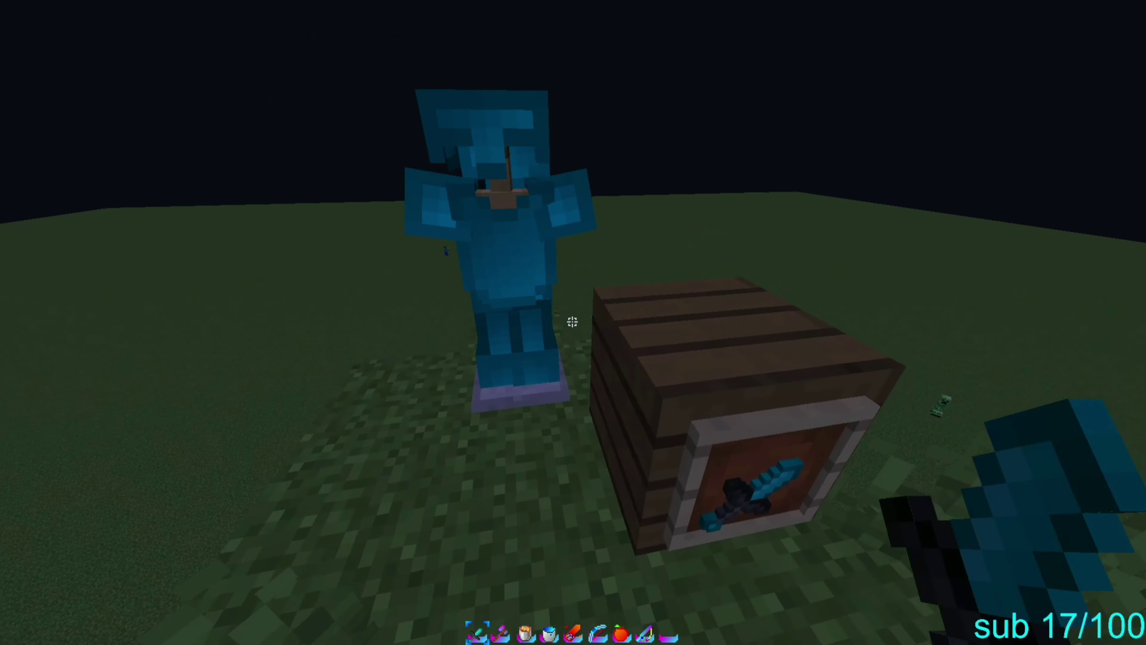
# - Alternate between holding the Lava Bucket and the Water Bucket to compare how the armor looks with each
pyautogui.press('2')
pyautogui.press('3')
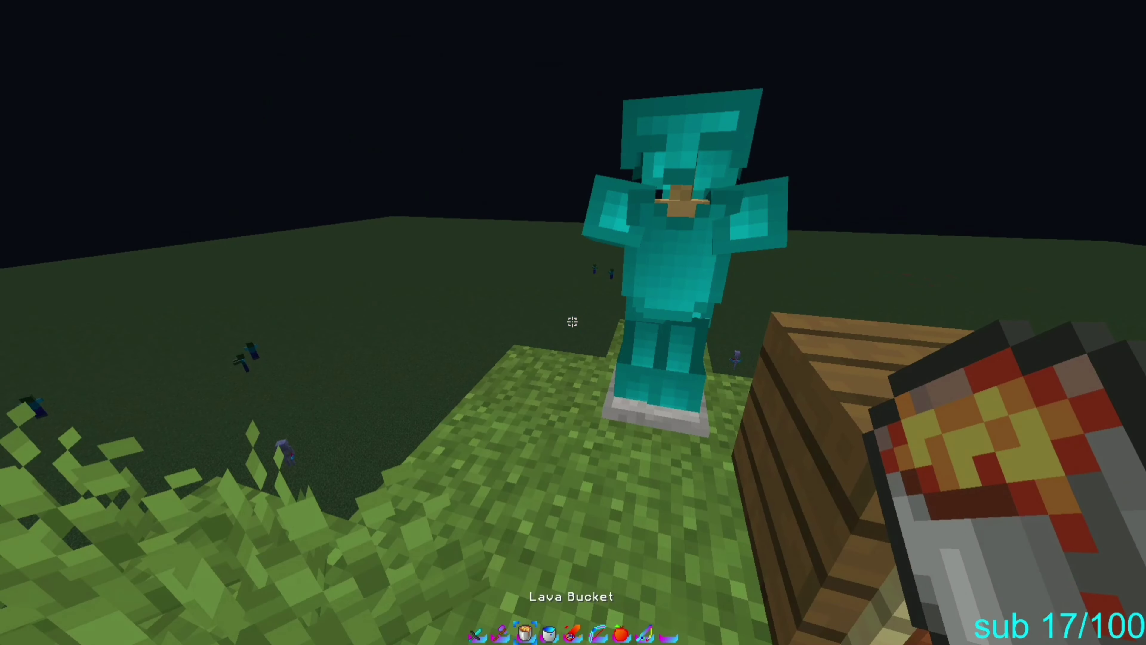
pyautogui.press('4')
pyautogui.press('3')
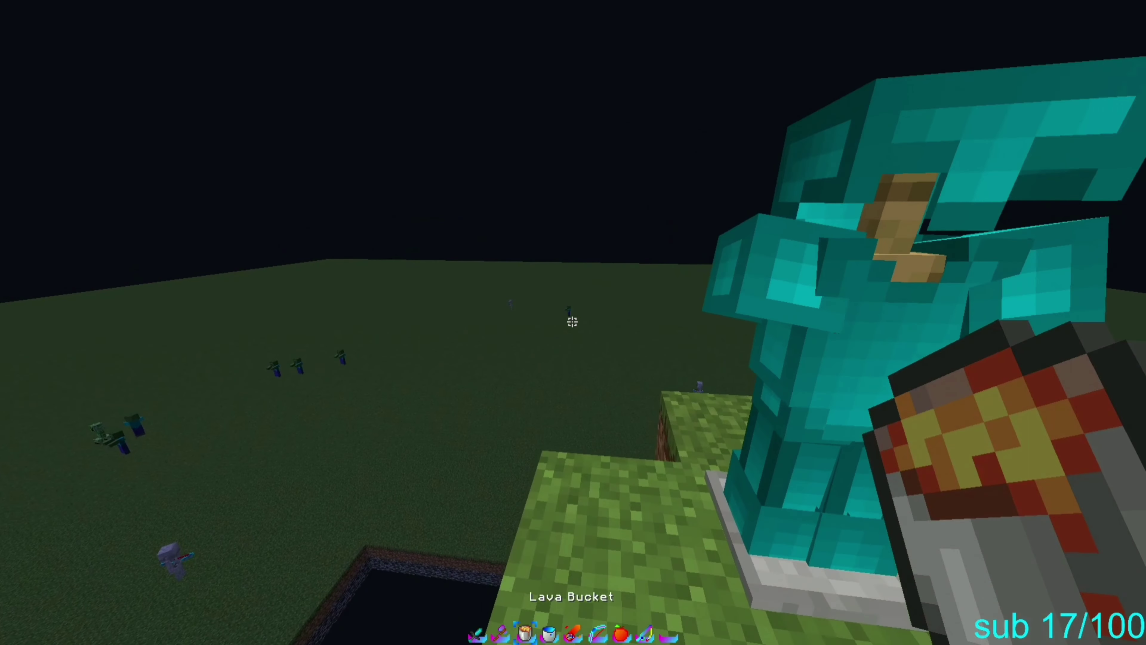
pyautogui.press('4')
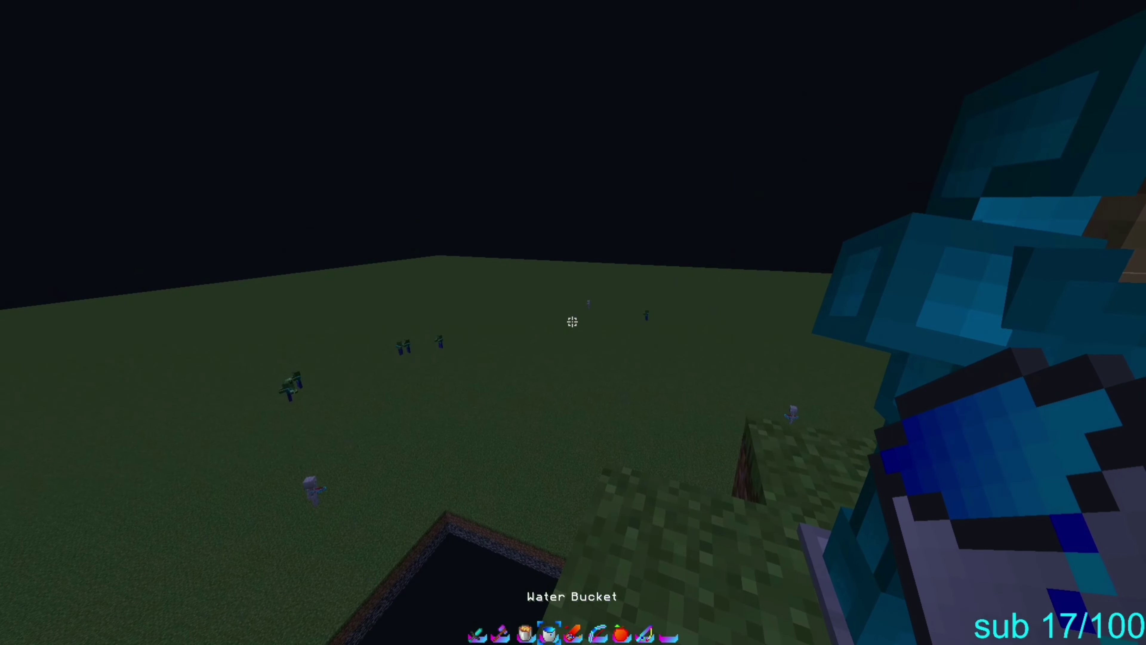
pyautogui.press('3')
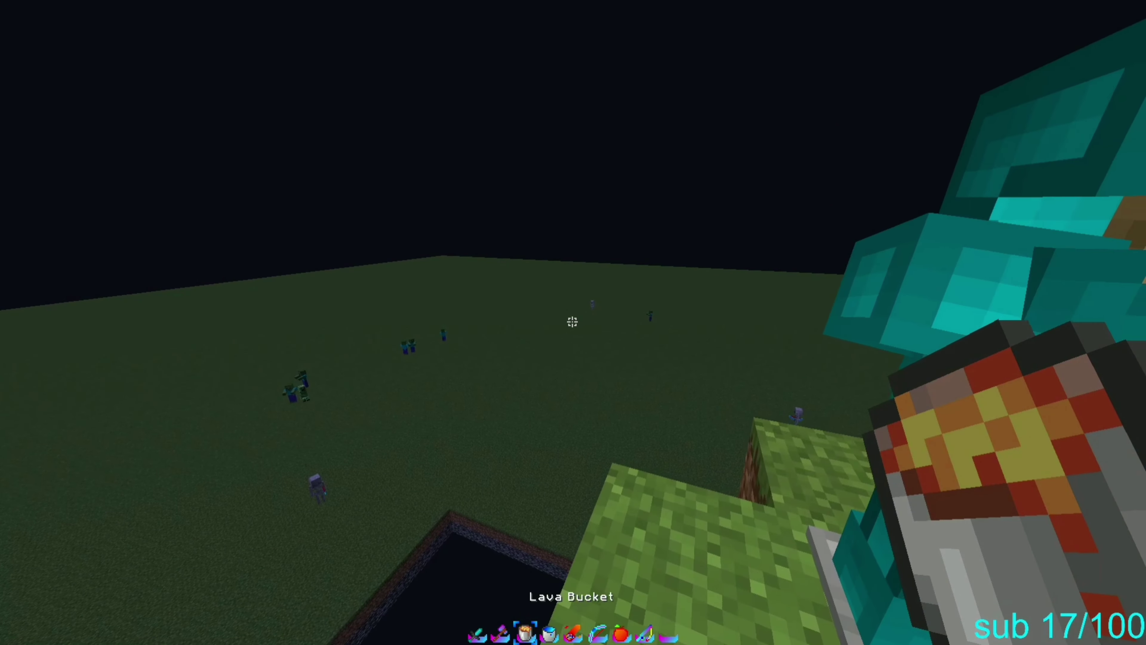
pyautogui.press('4')
pyautogui.press('3')
pyautogui.press('4')
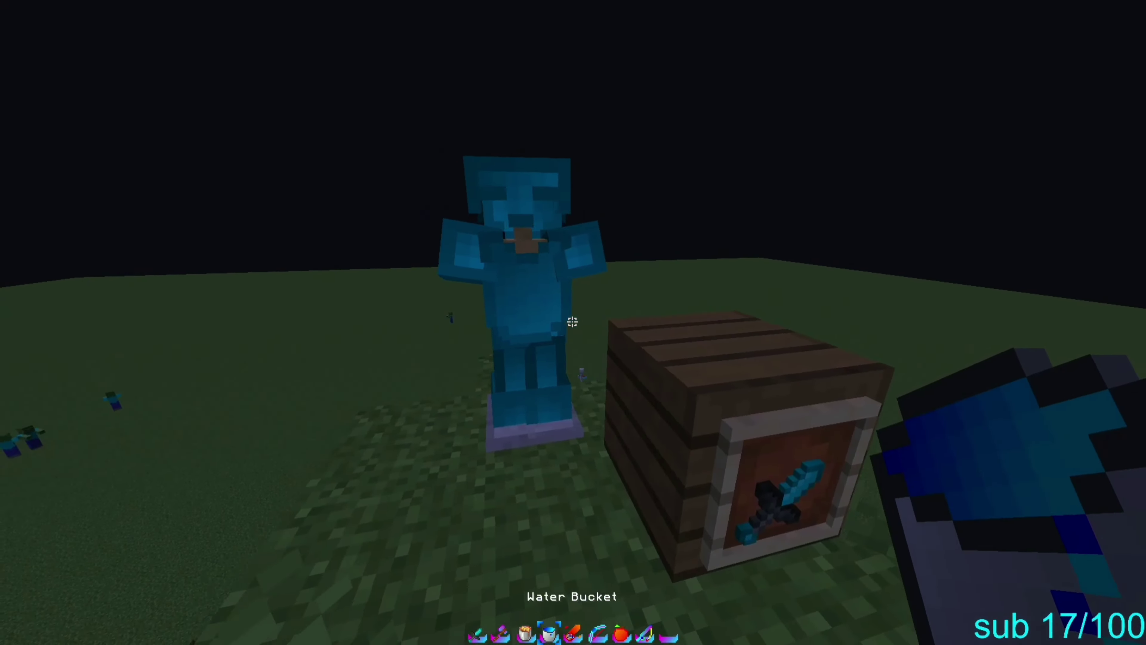
# - Circle the armor stand and switch to the front-facing third-person view to inspect the armor worn by the player
pyautogui.press('s')
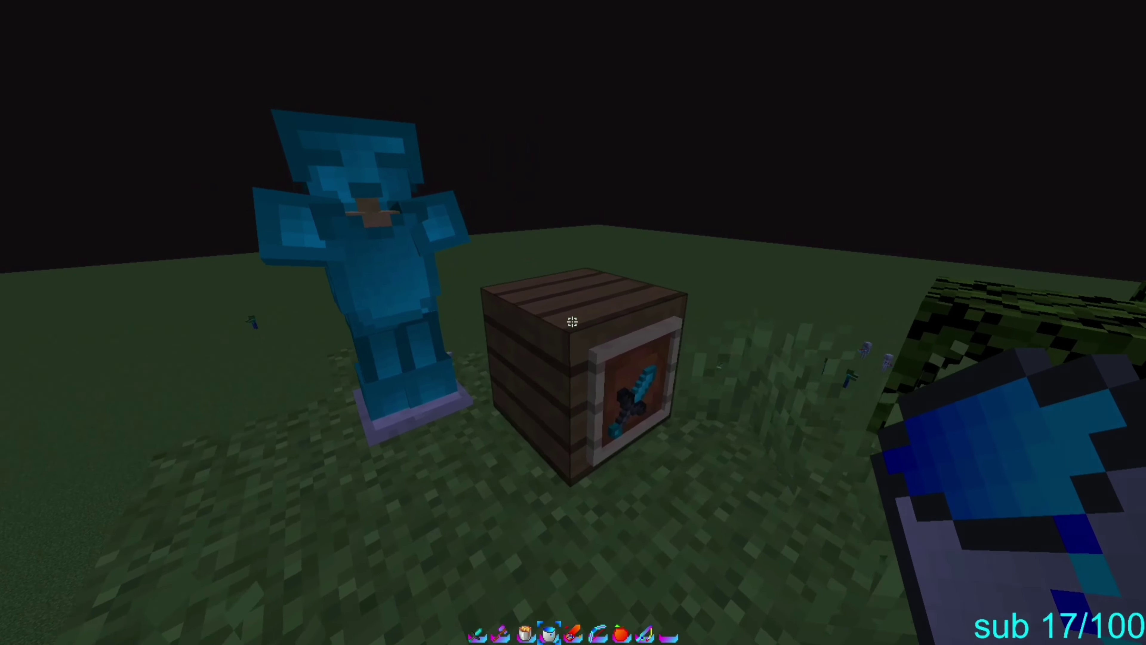
pyautogui.press('w')
pyautogui.press('w')
pyautogui.press('s')
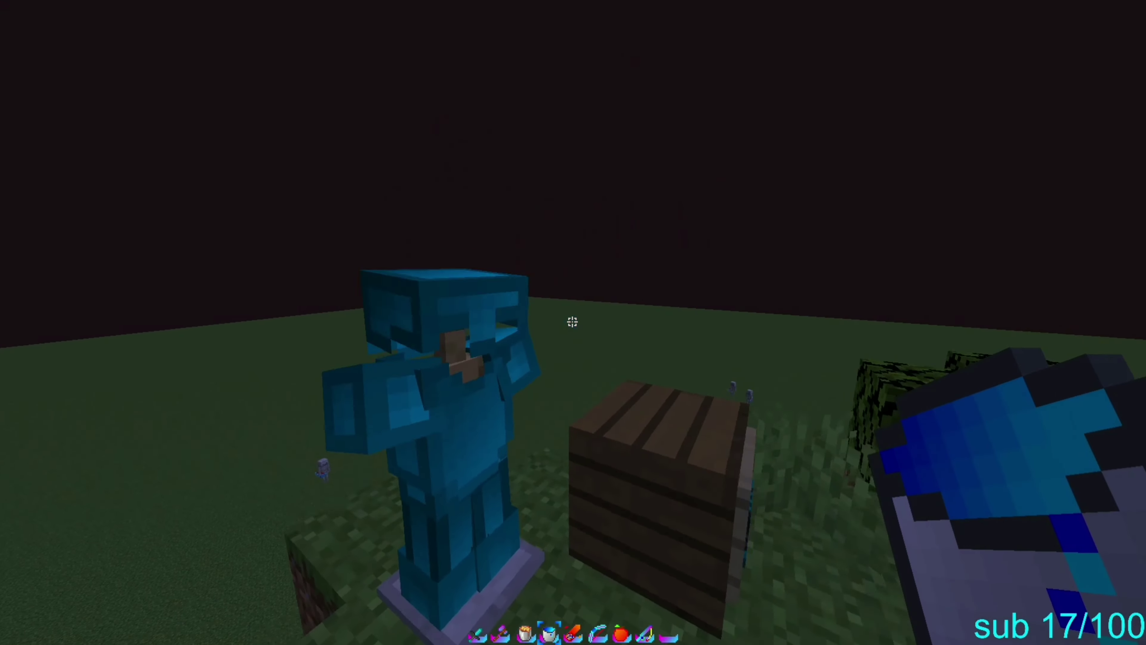
pyautogui.press('F5')
pyautogui.press('F5')
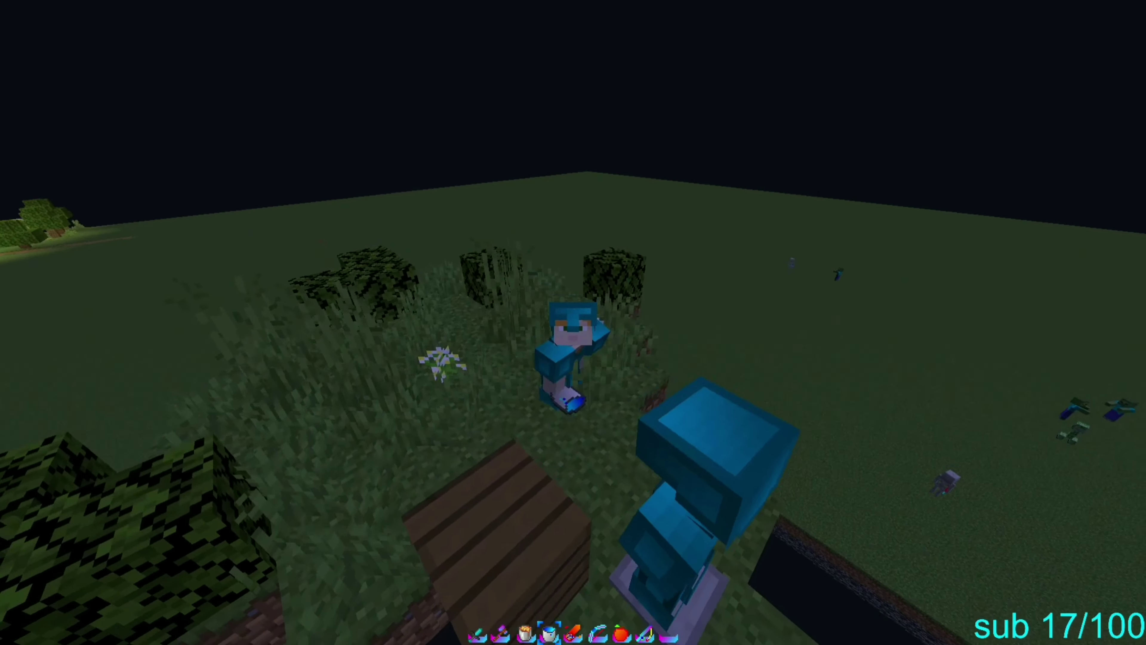
# - Put away the held item and fly out over the dark pit to inspect the worn diamond armor from the front
pyautogui.press('2')
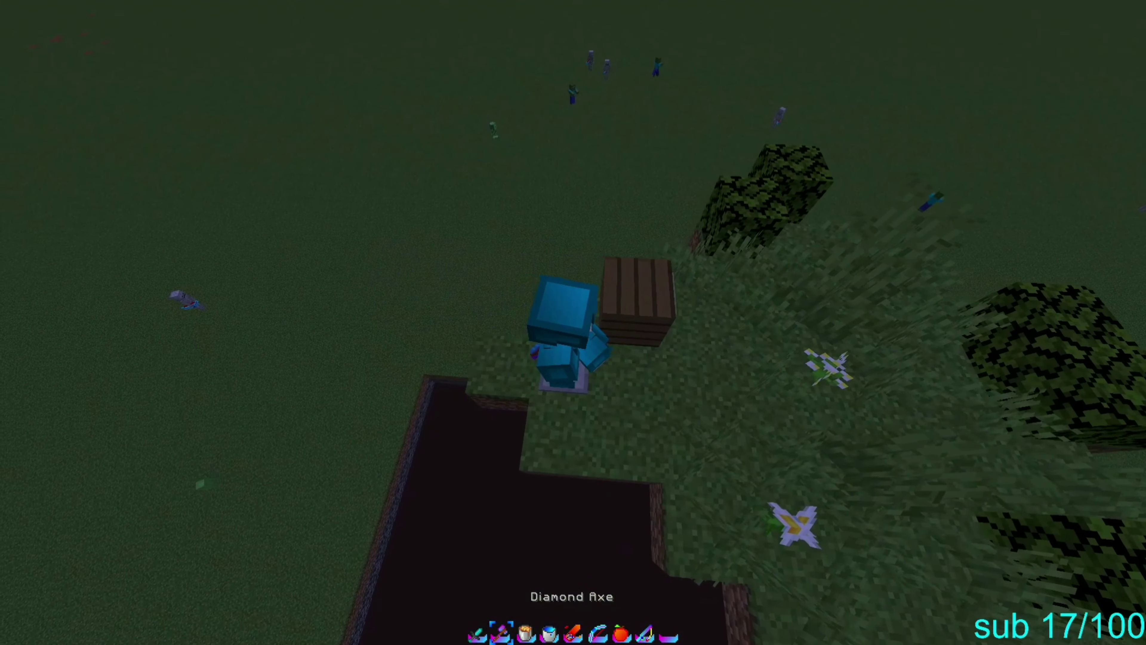
pyautogui.press('9')
pyautogui.press('w')
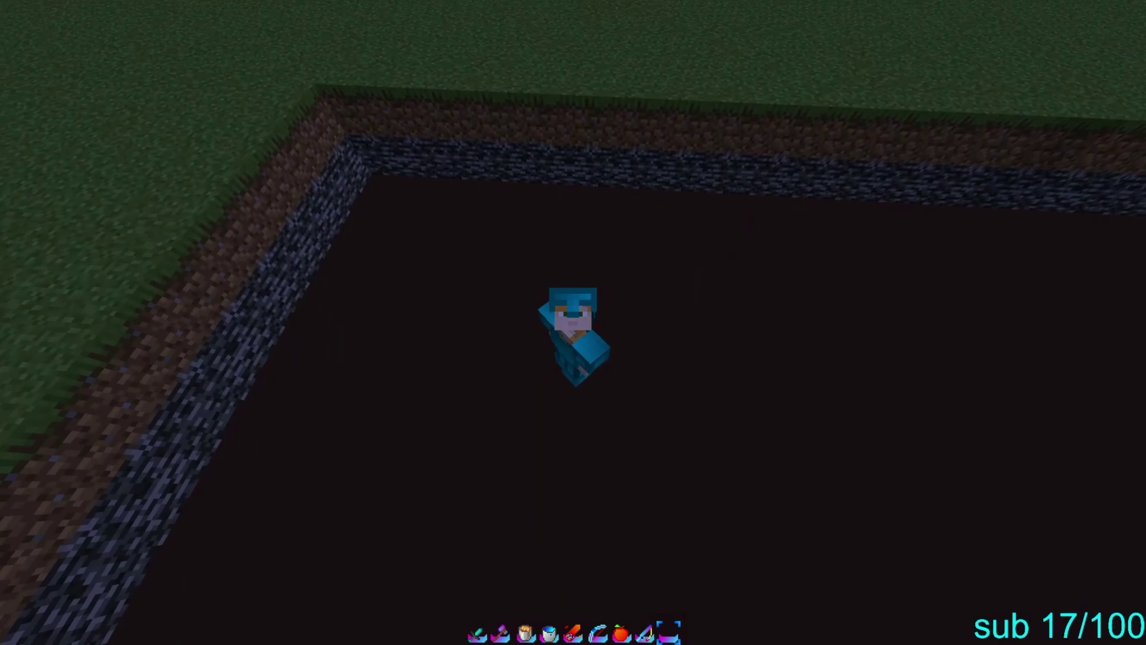
pyautogui.press('space')
pyautogui.press('space')
pyautogui.press('space')
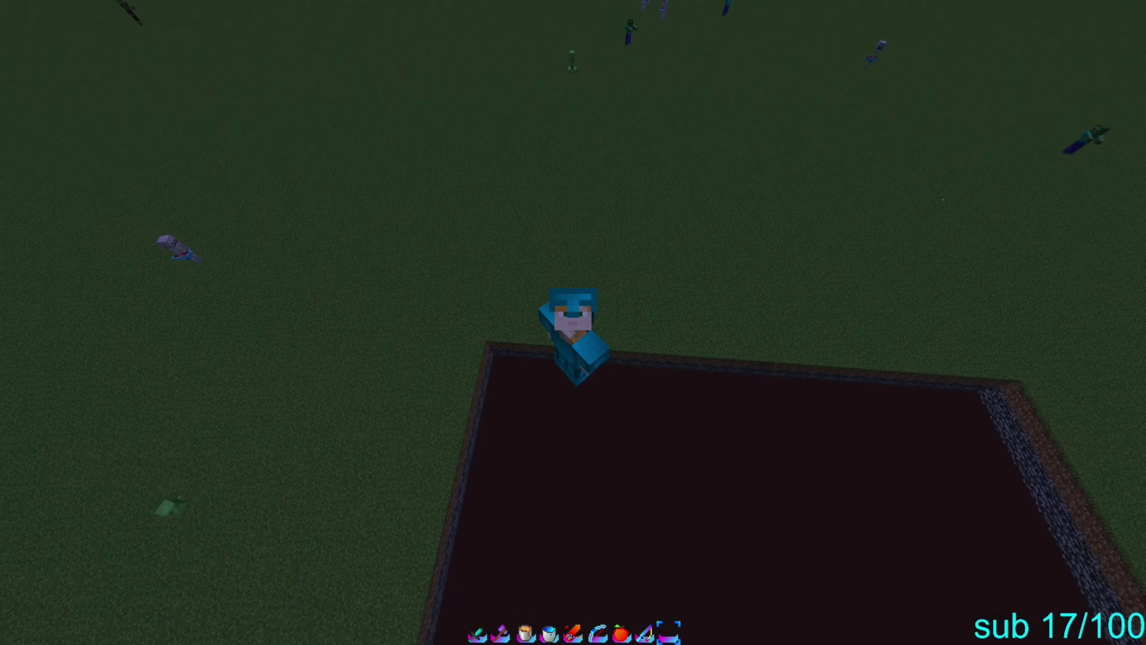
pyautogui.press('Escape')
pyautogui.press('Escape')
pyautogui.press('shift')
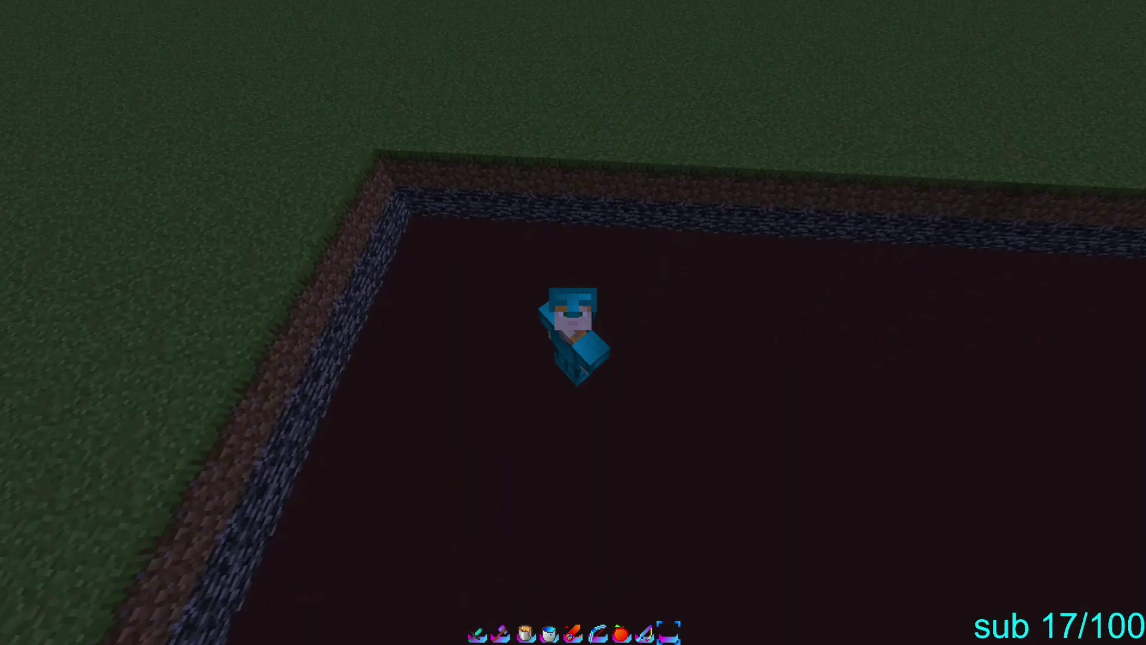
# - Save and quit the world to the title screen, and switch to the recording software
pyautogui.press('Escape')
pyautogui.click(575, 302)
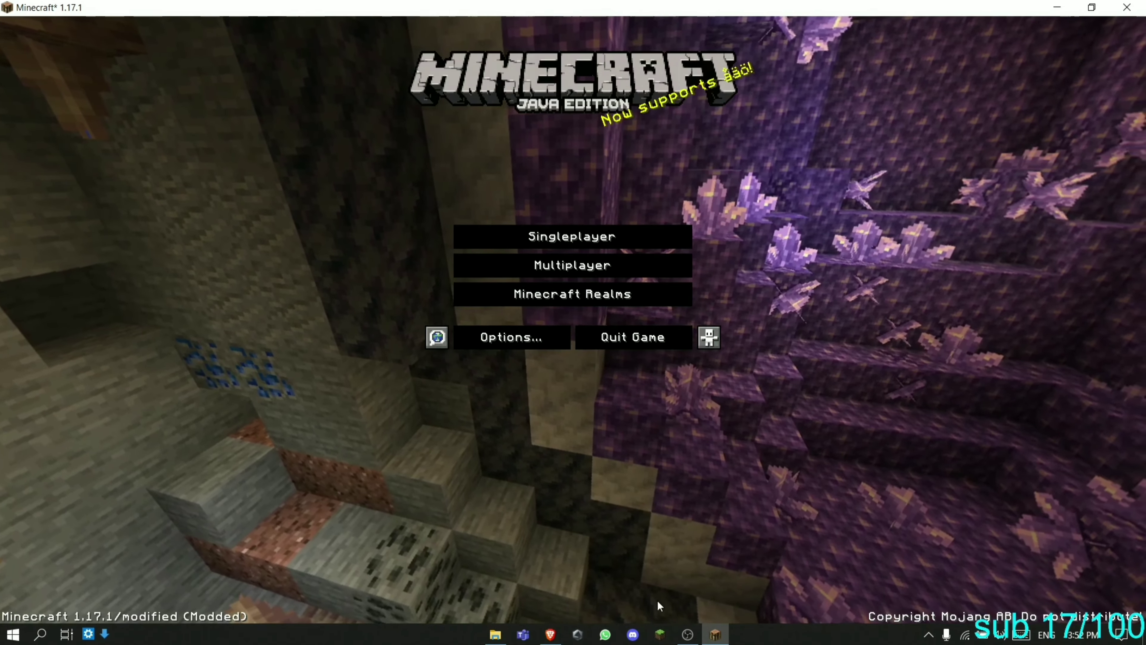
pyautogui.click(688, 634)
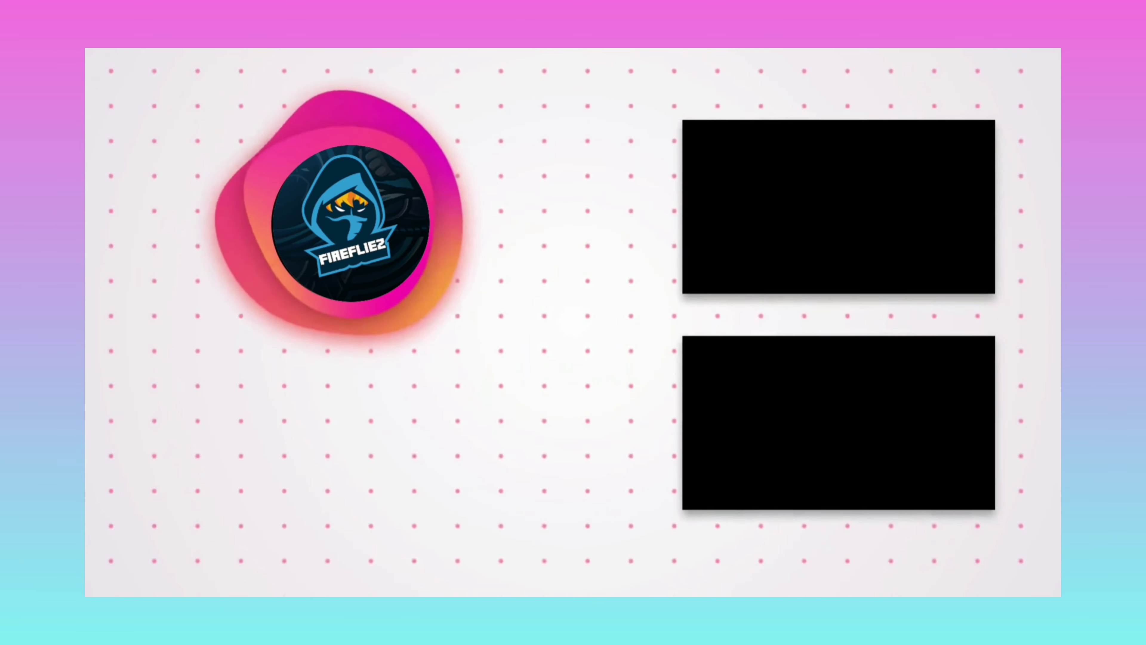